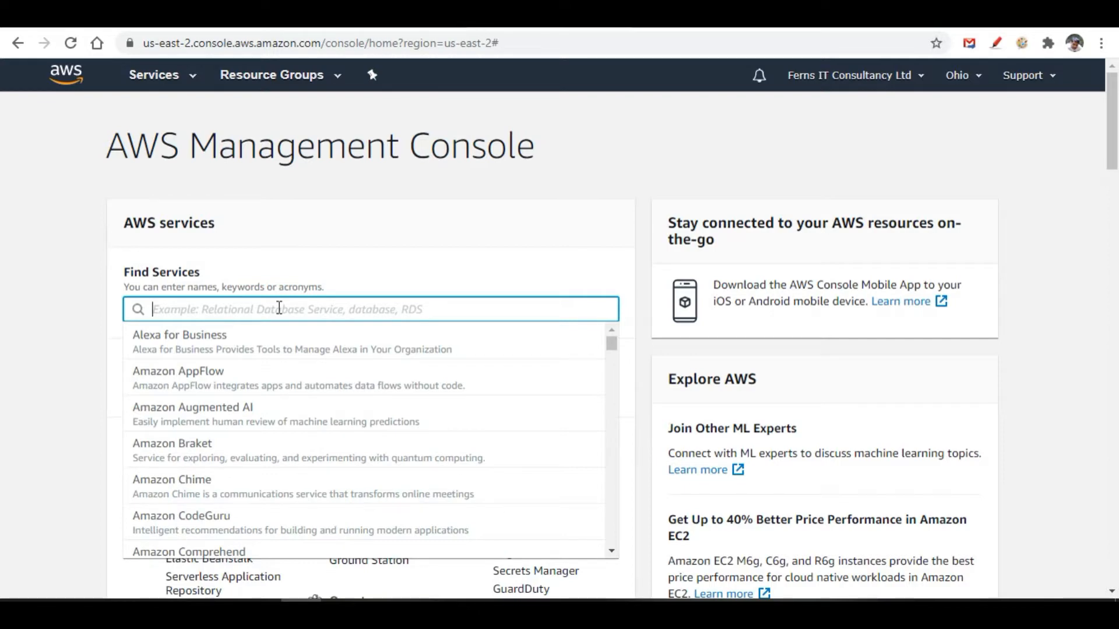
Step: Search the AWS services for s3 and open the S3 service
type("s3")
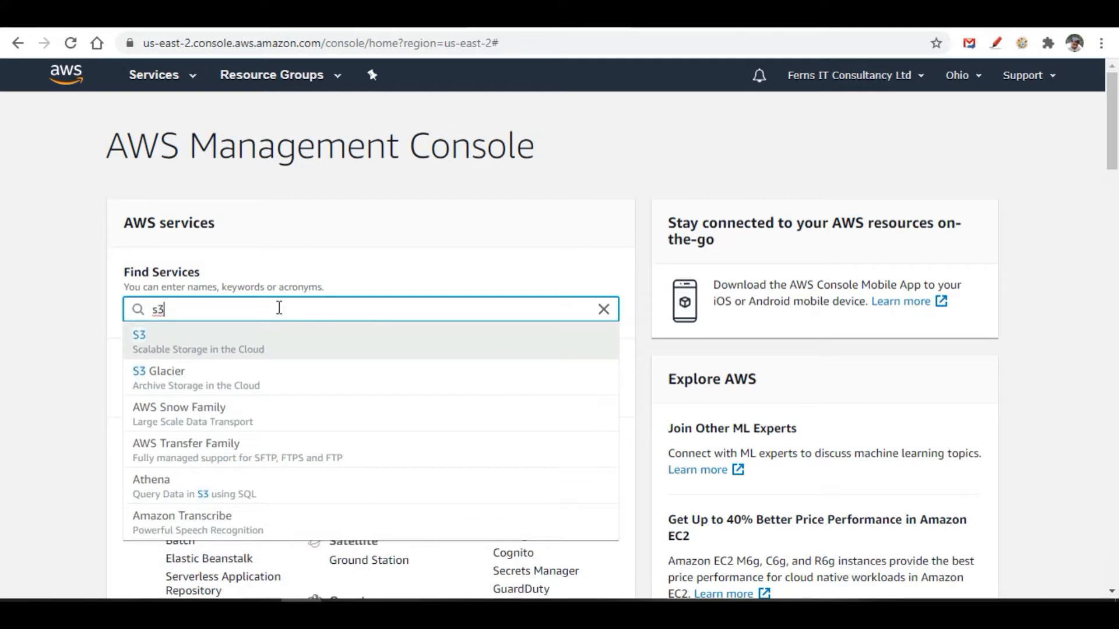
left_click(177, 348)
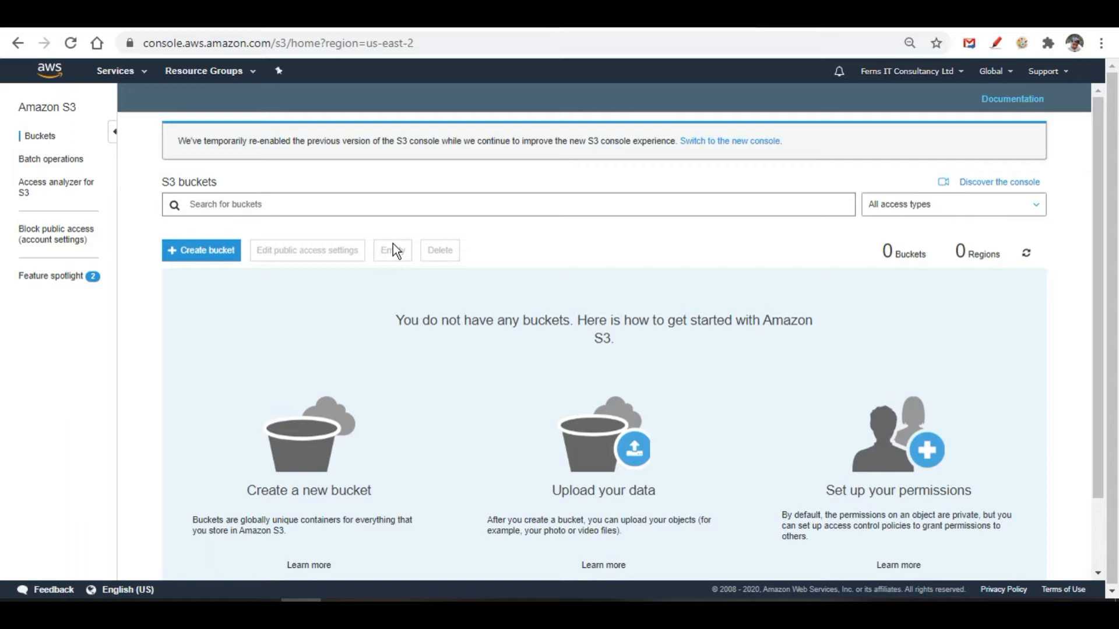
left_click(205, 256)
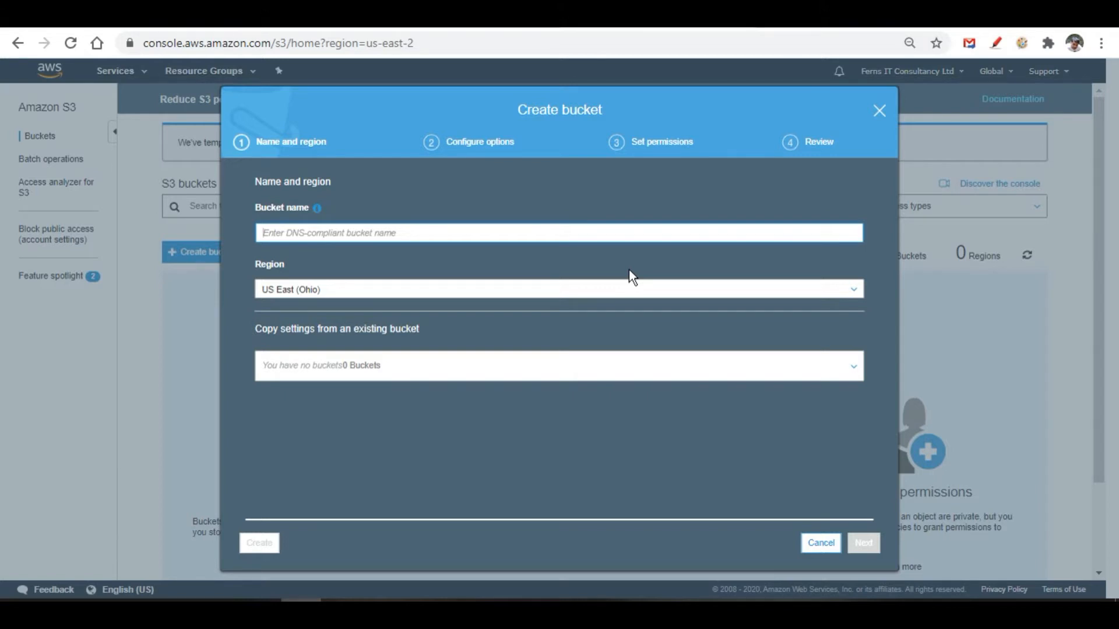
type("dotgirish")
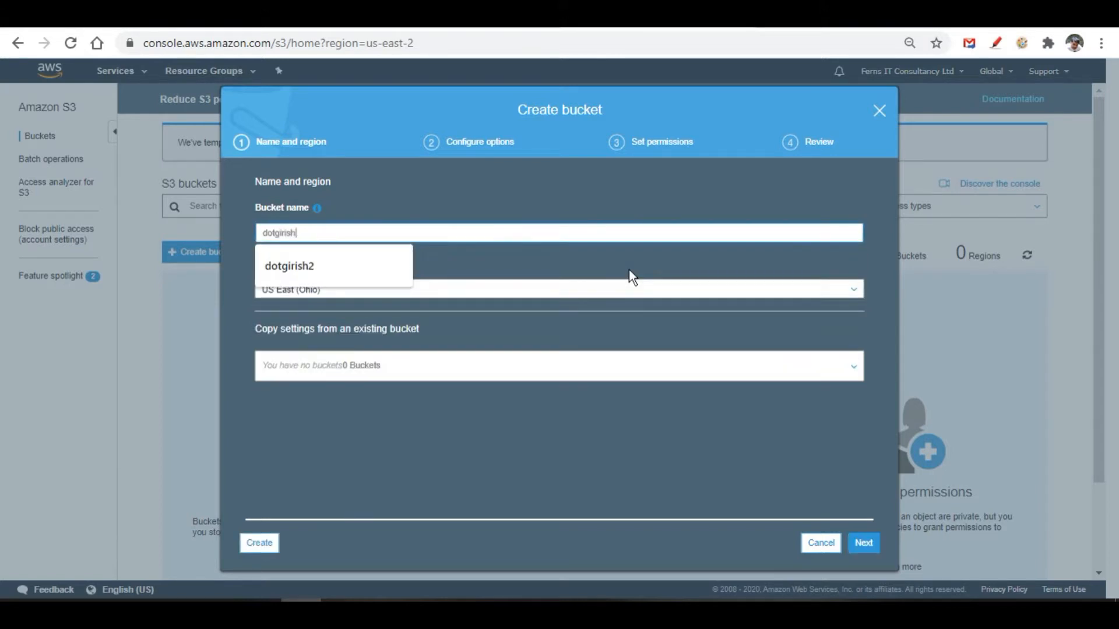
type("1")
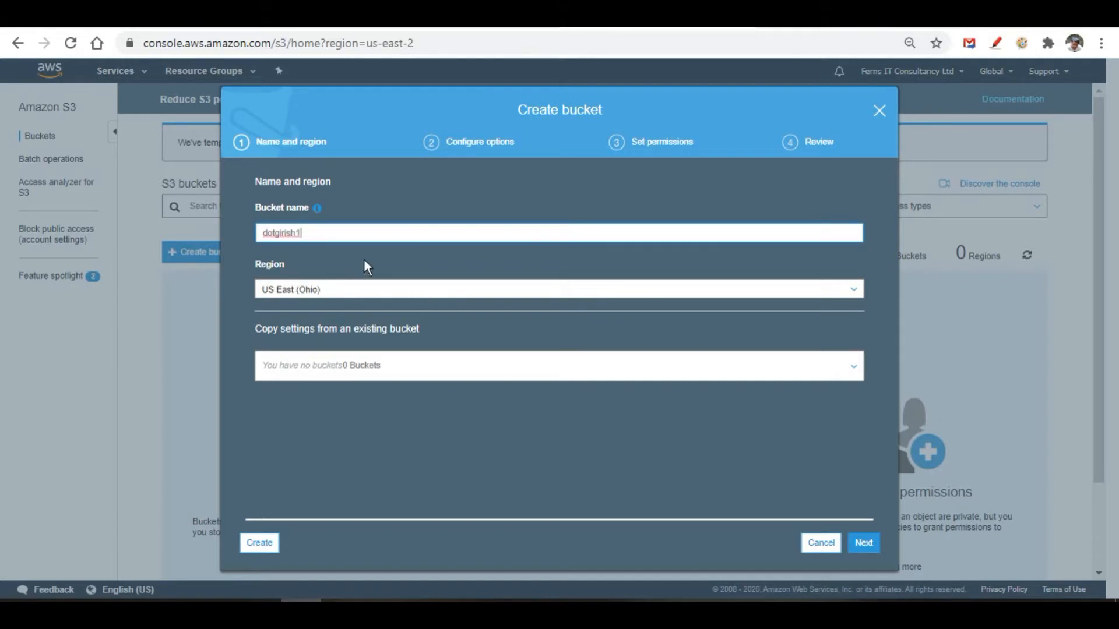
left_click(349, 290)
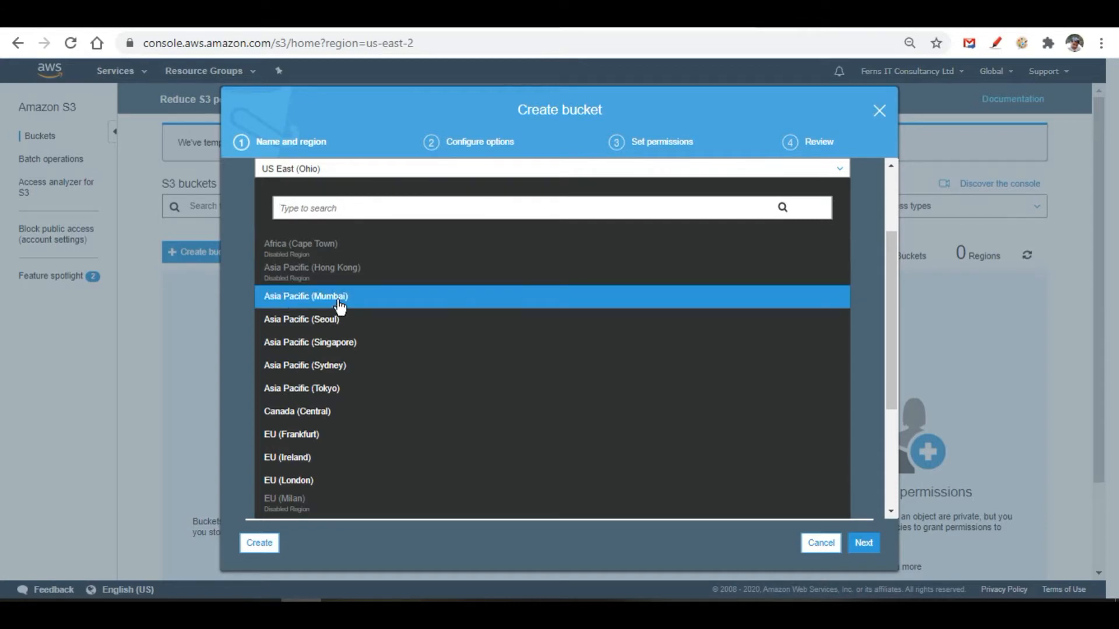
left_click(827, 544)
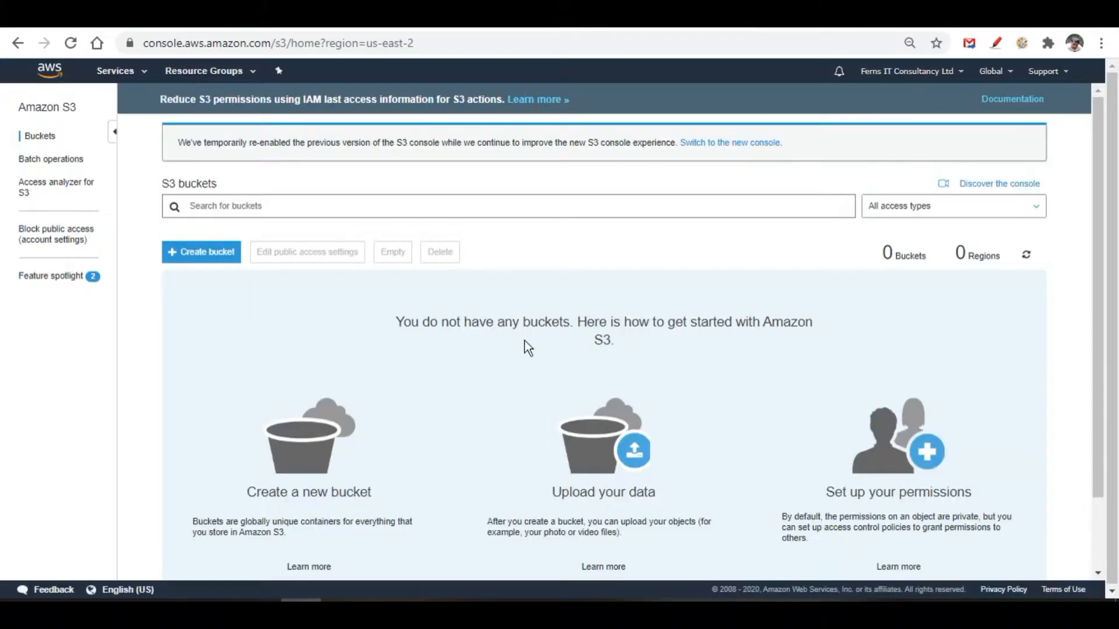
Step: Create a bucket named dotgirish1 in the US East (Ohio) region with the default options
left_click(232, 256)
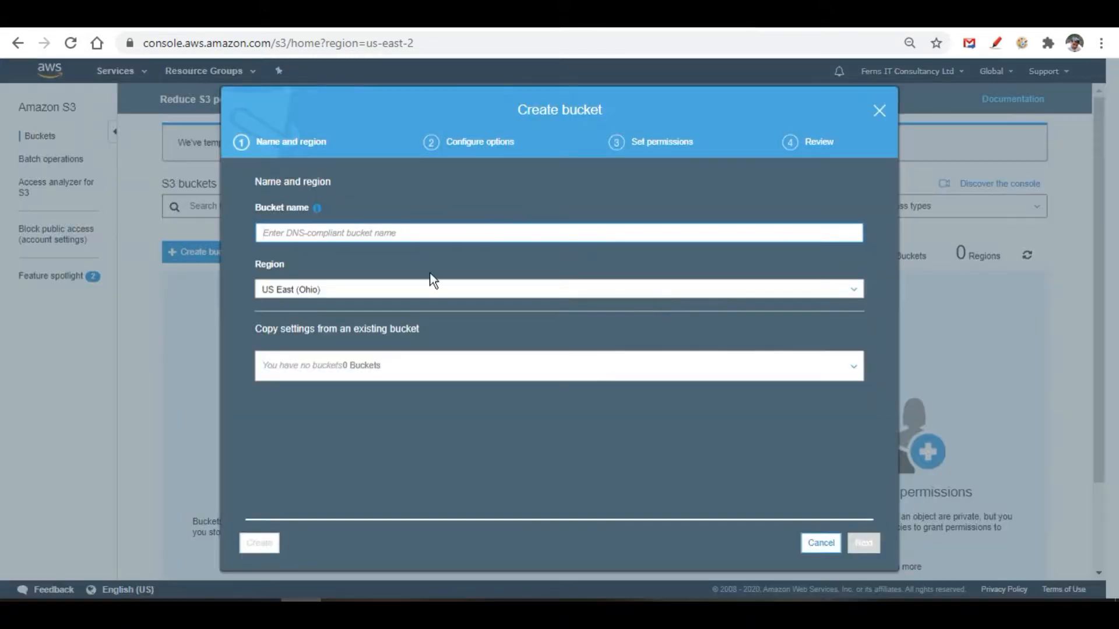
left_click(346, 229)
type("dotgirish1")
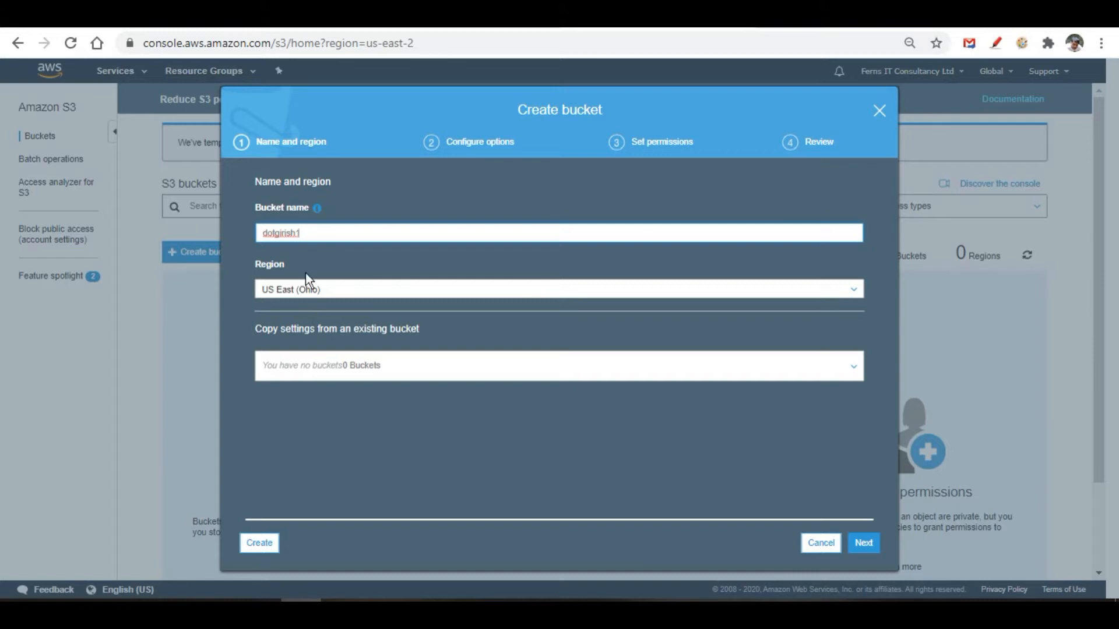
left_click(253, 542)
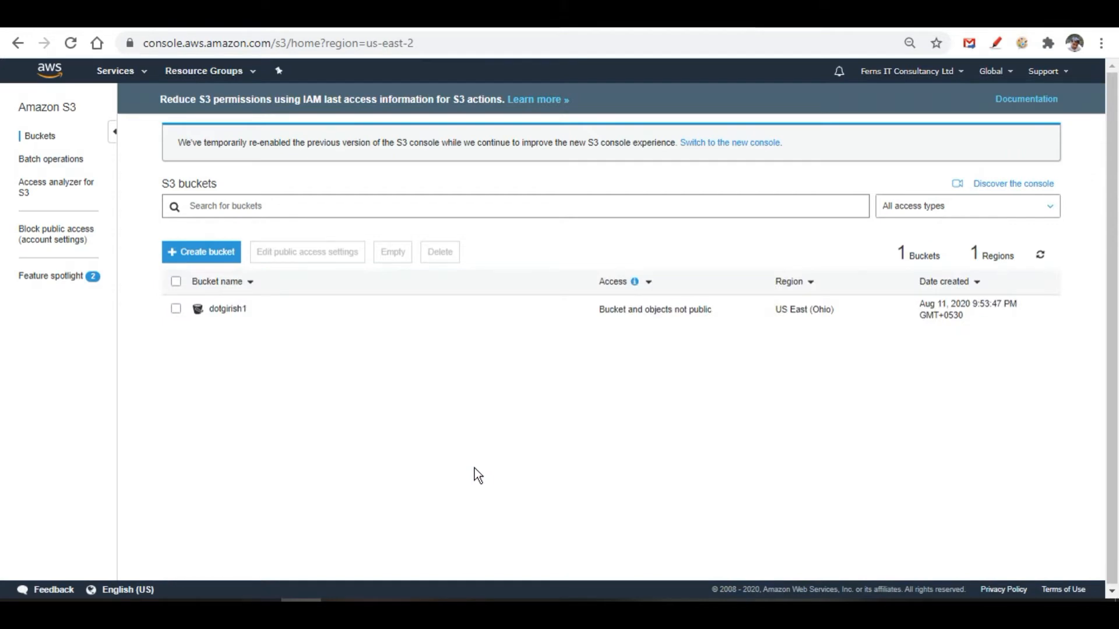
Step: Open the dotgirish1 bucket and upload funnel.png from the Desktop folder into it
left_click(222, 309)
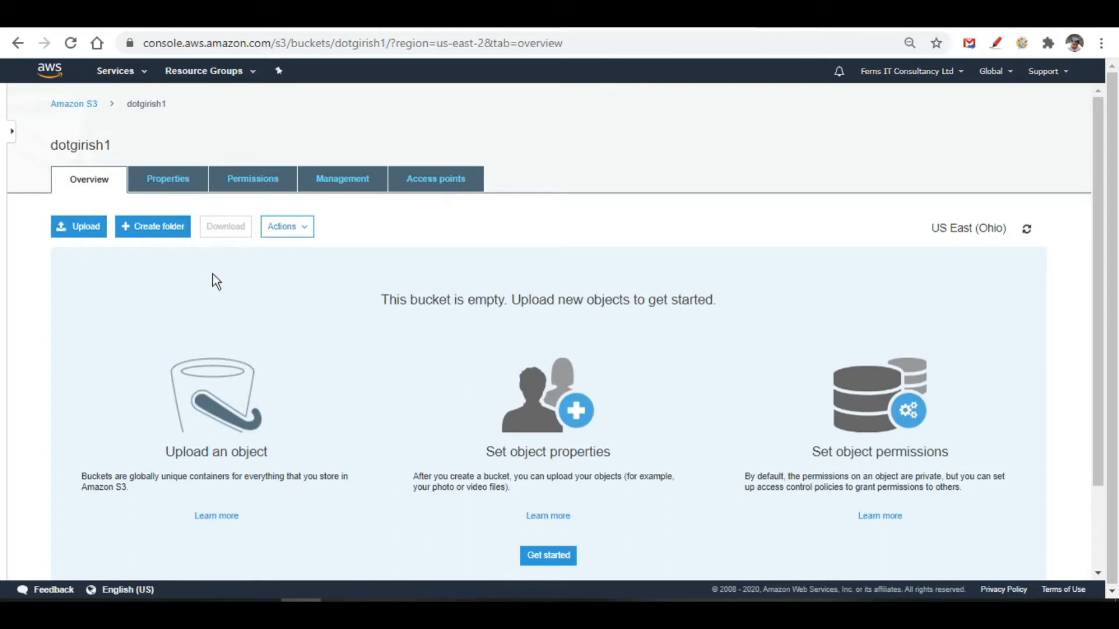
scroll(408, 329, "down", 2)
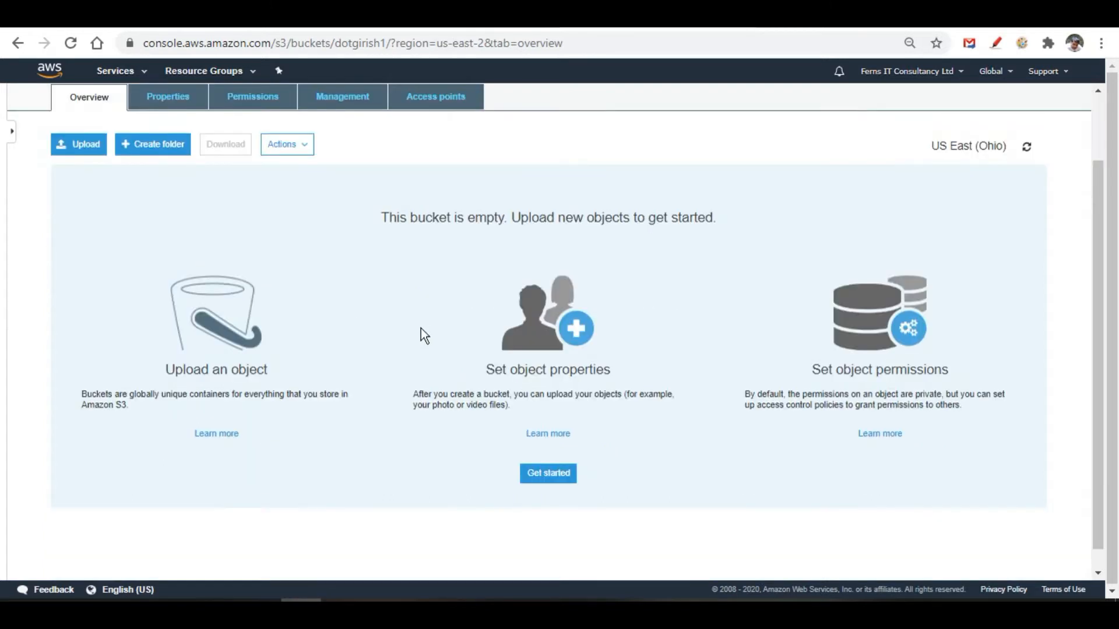
scroll(424, 336, "up", 2)
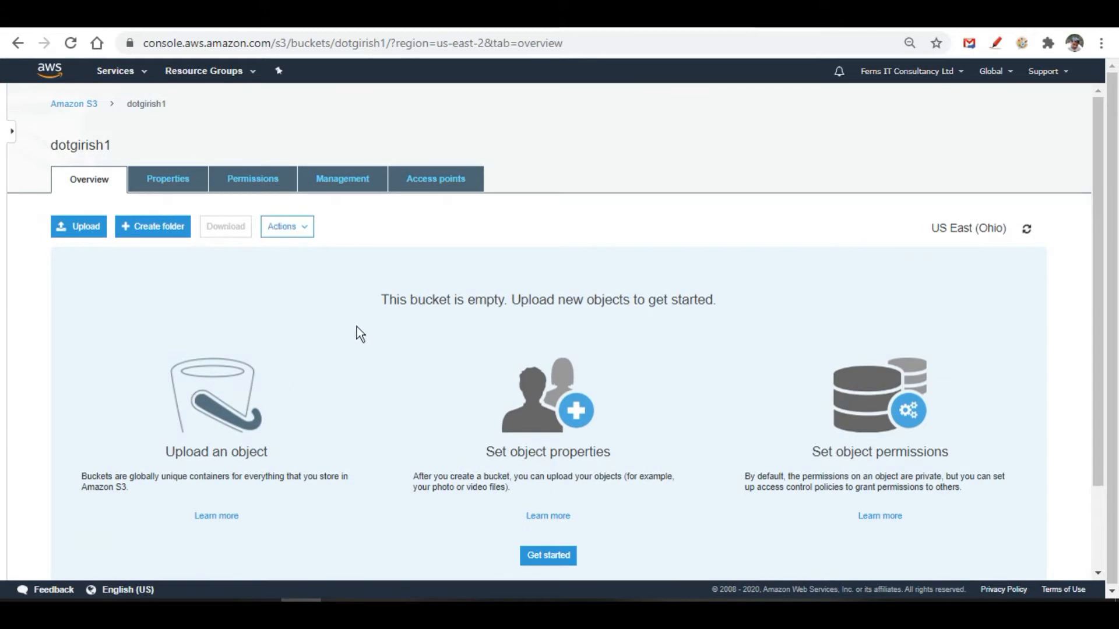
left_click(79, 236)
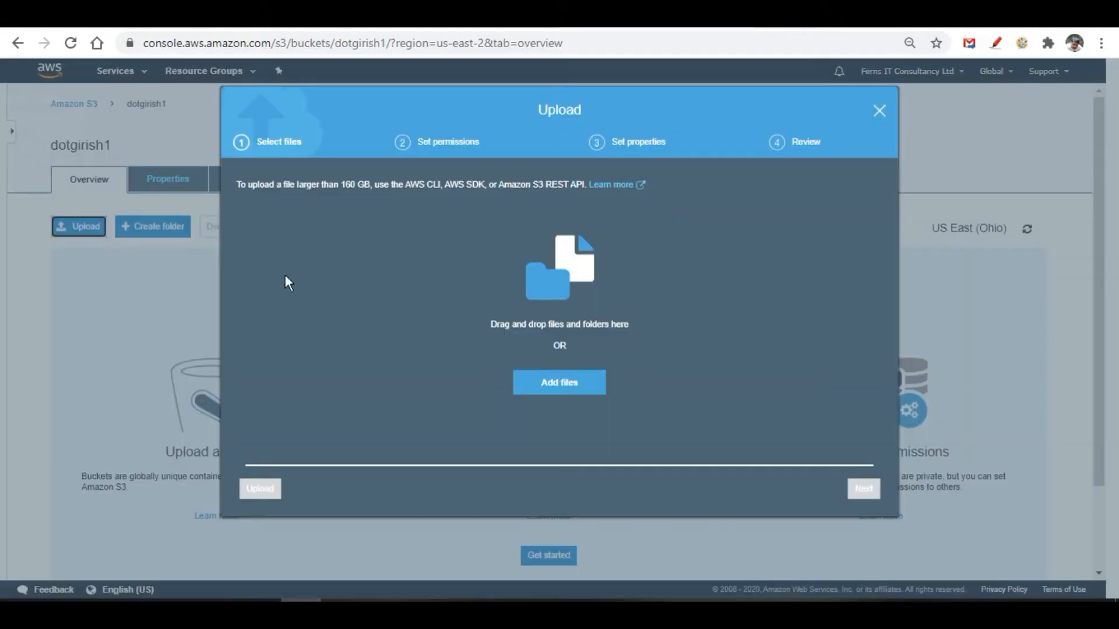
left_click(562, 383)
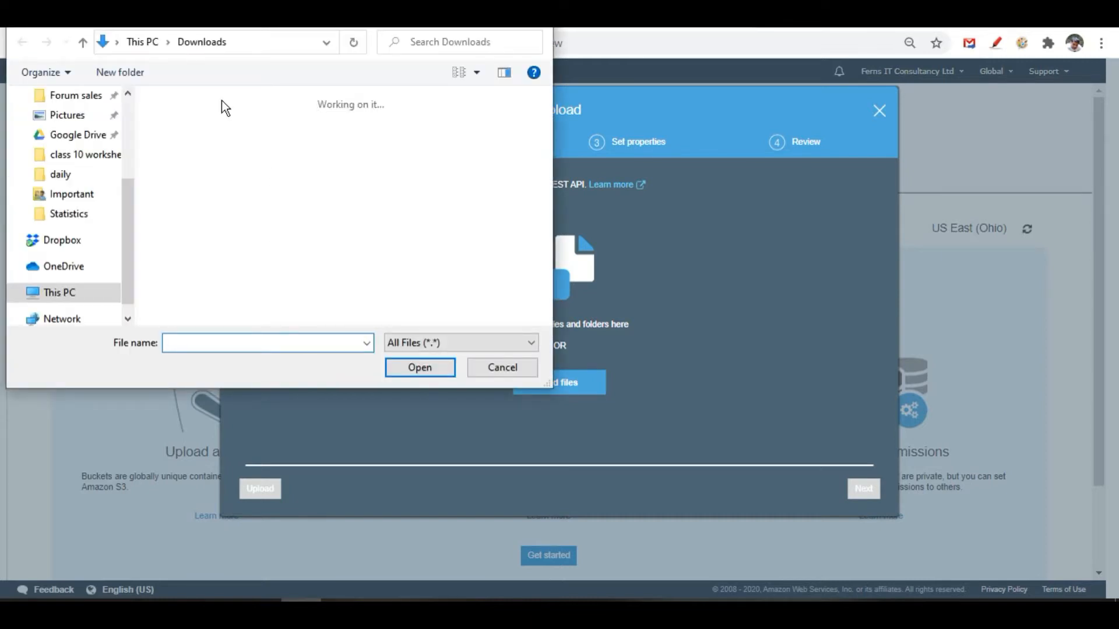
left_click(128, 93)
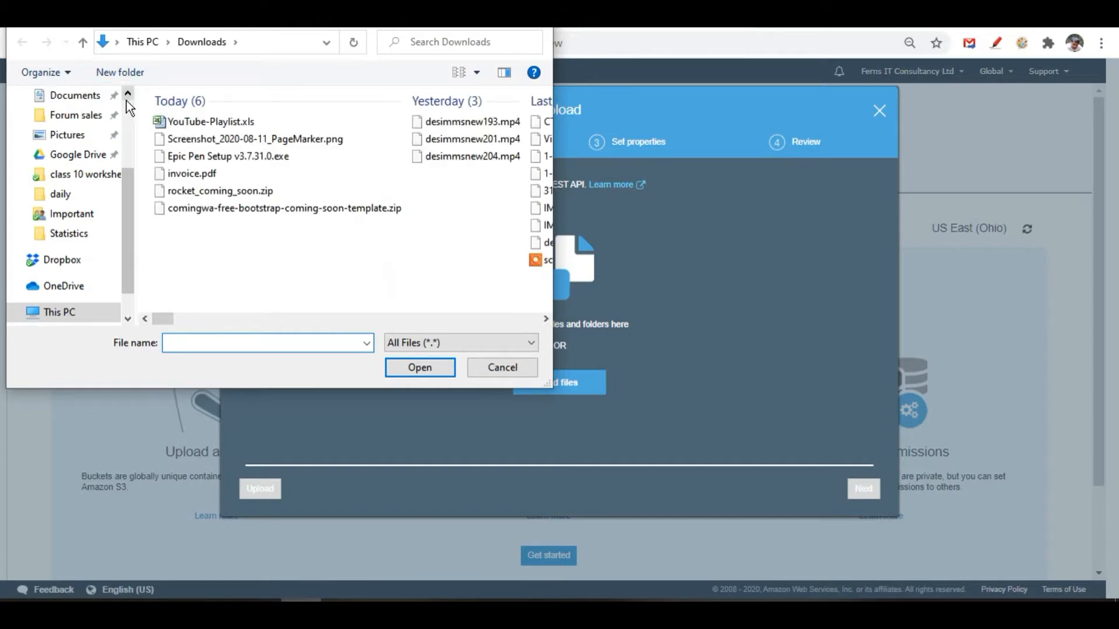
left_click(67, 128)
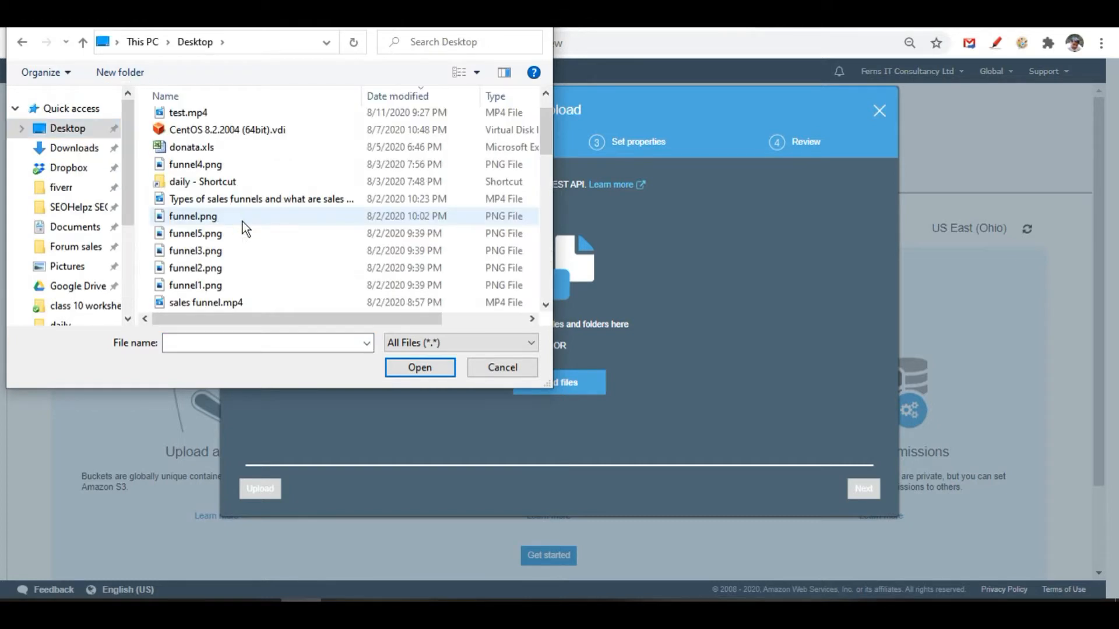
left_click(242, 219)
left_click(434, 374)
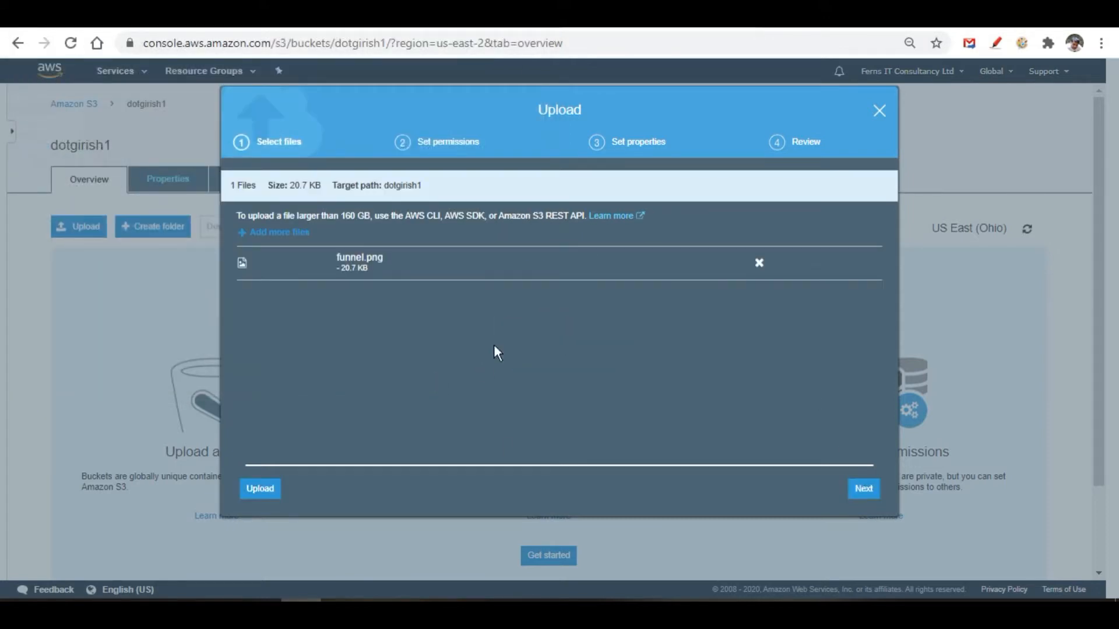
left_click(265, 490)
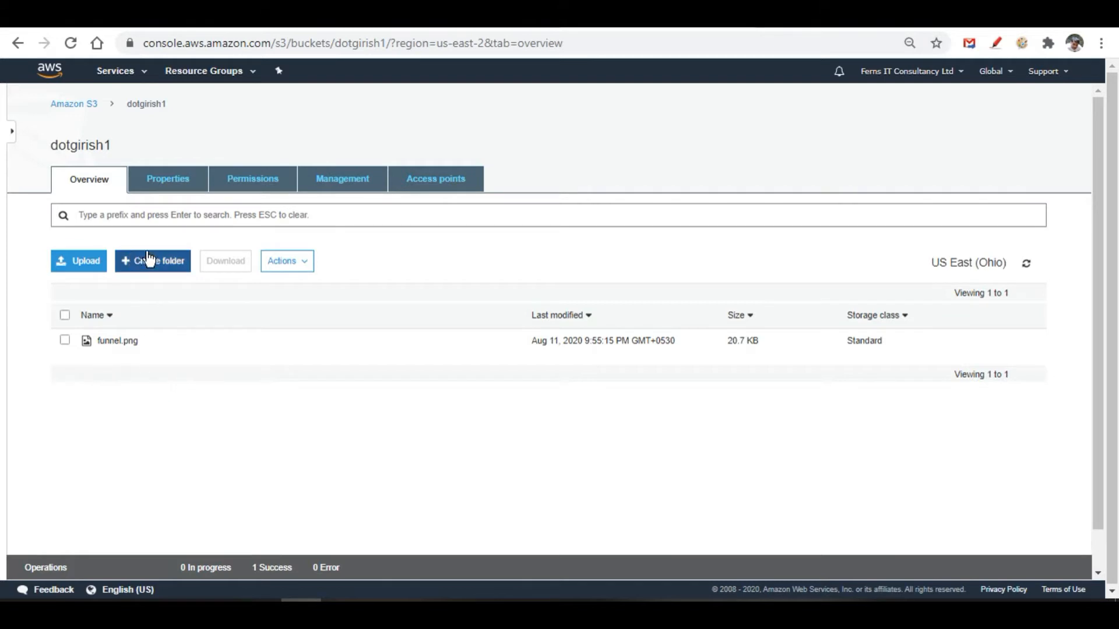
Step: Create a folder named images in the bucket, with encryption set to None (Use bucket settings)
left_click(161, 274)
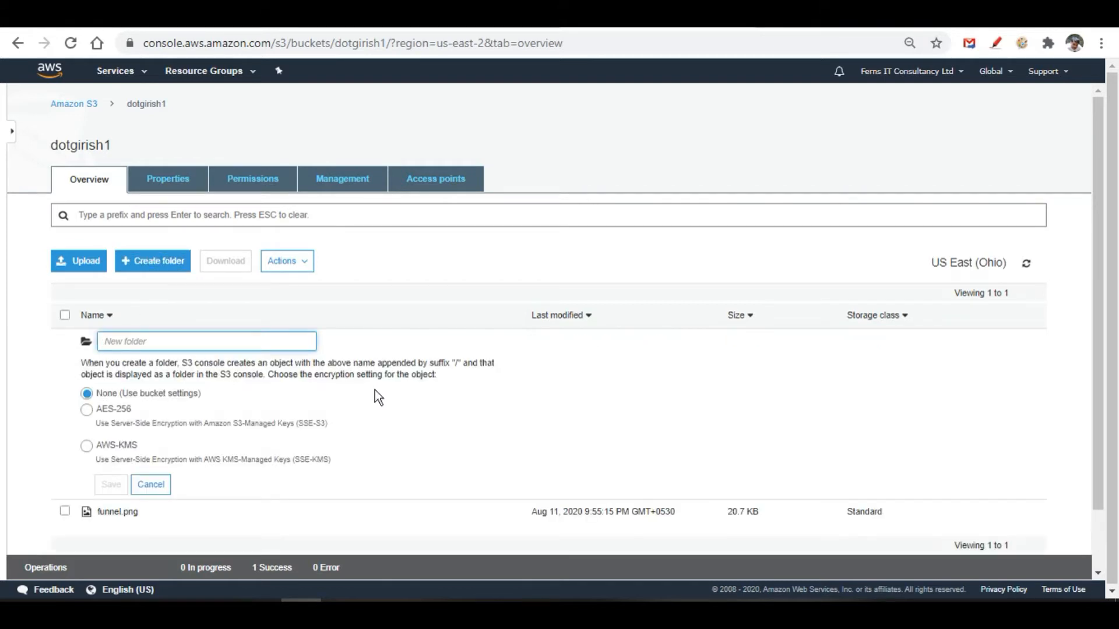
type("images")
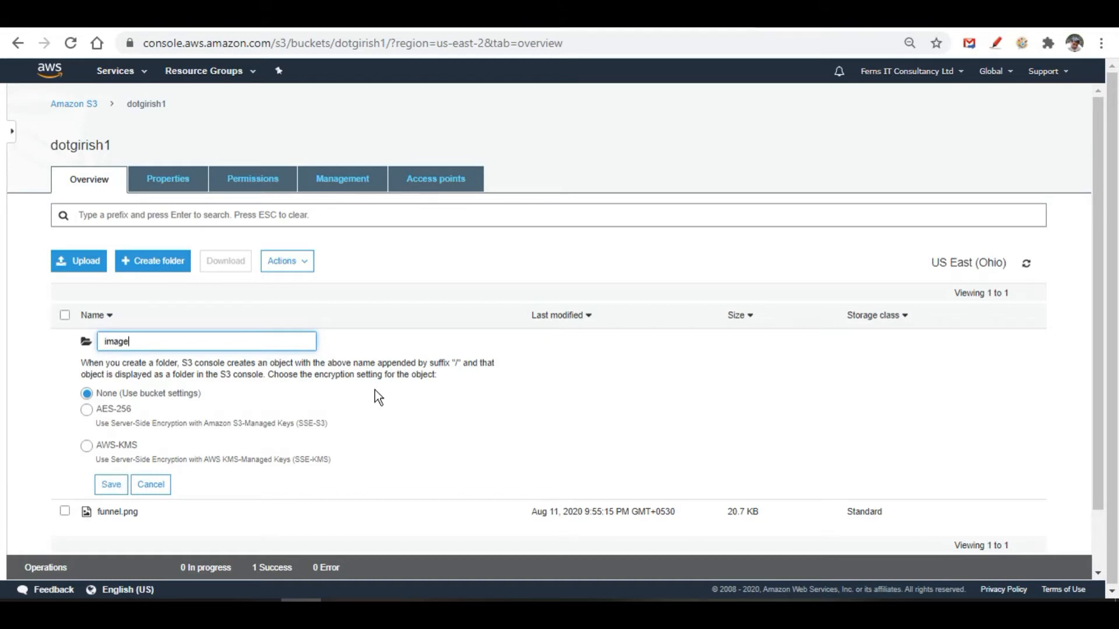
left_click(119, 485)
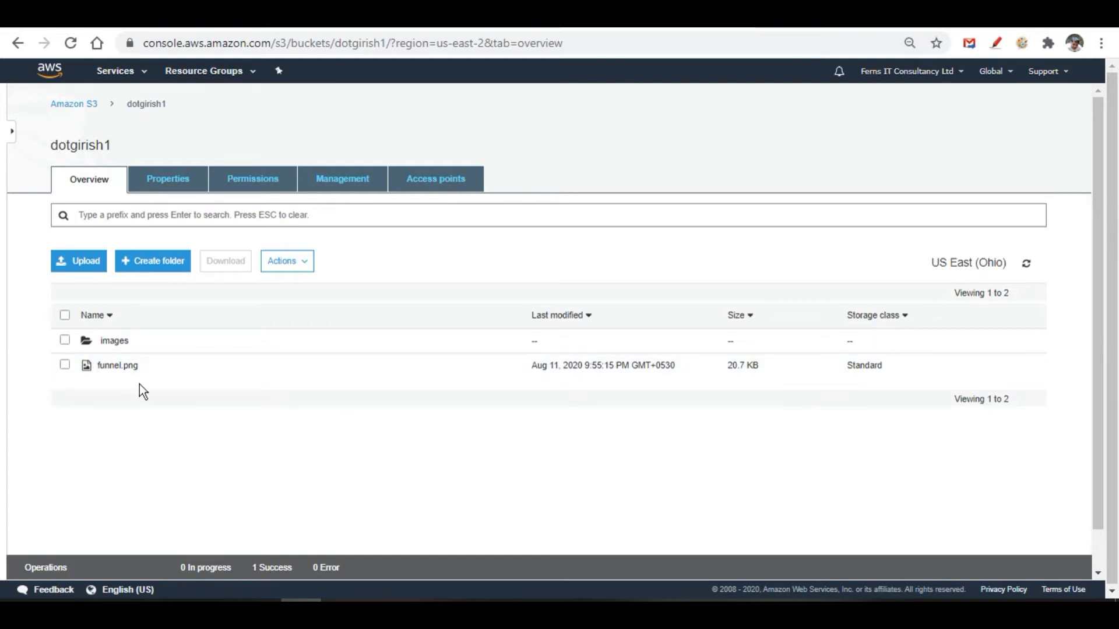
Step: Upload funnel1.png from the Desktop folder to the bucket with the Standard storage class, going through the permissions, properties and review stages
left_click(85, 266)
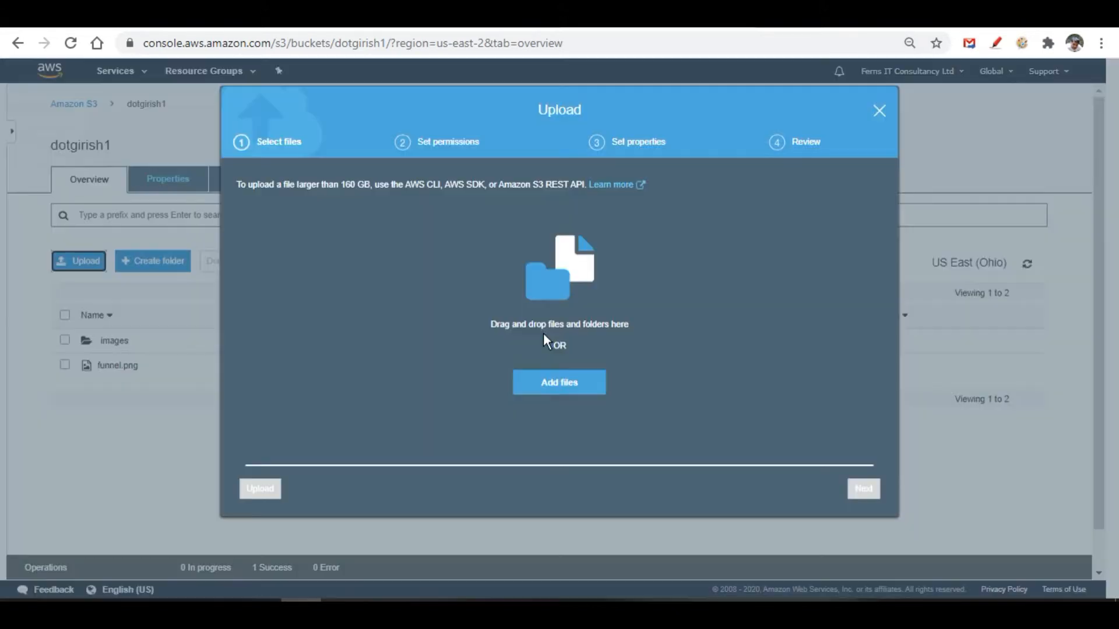
left_click(552, 387)
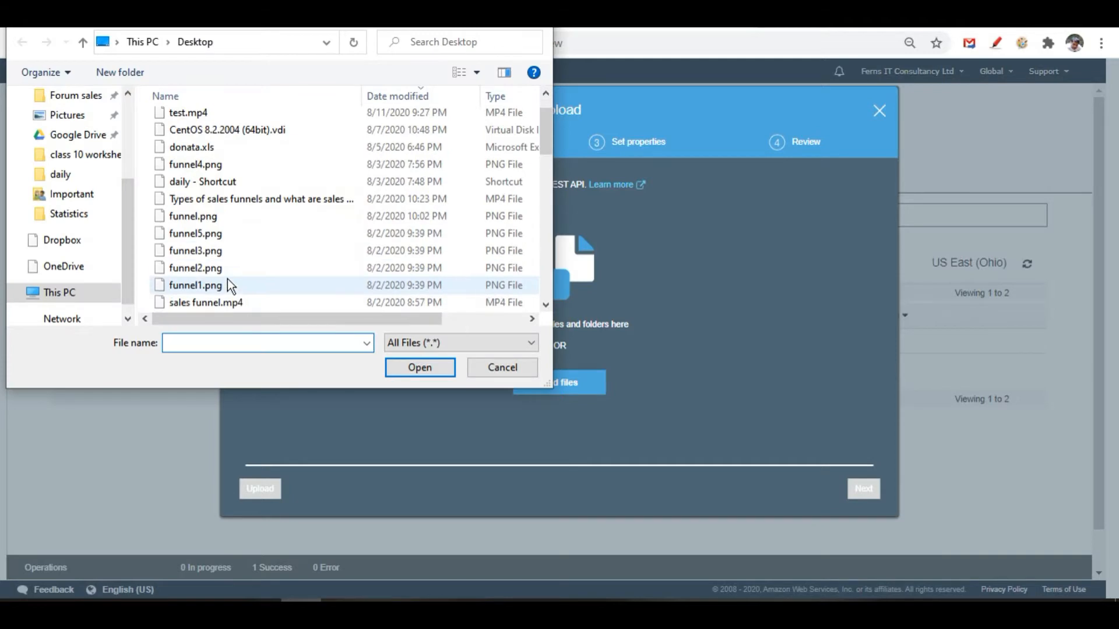
left_click(227, 282)
left_click(425, 369)
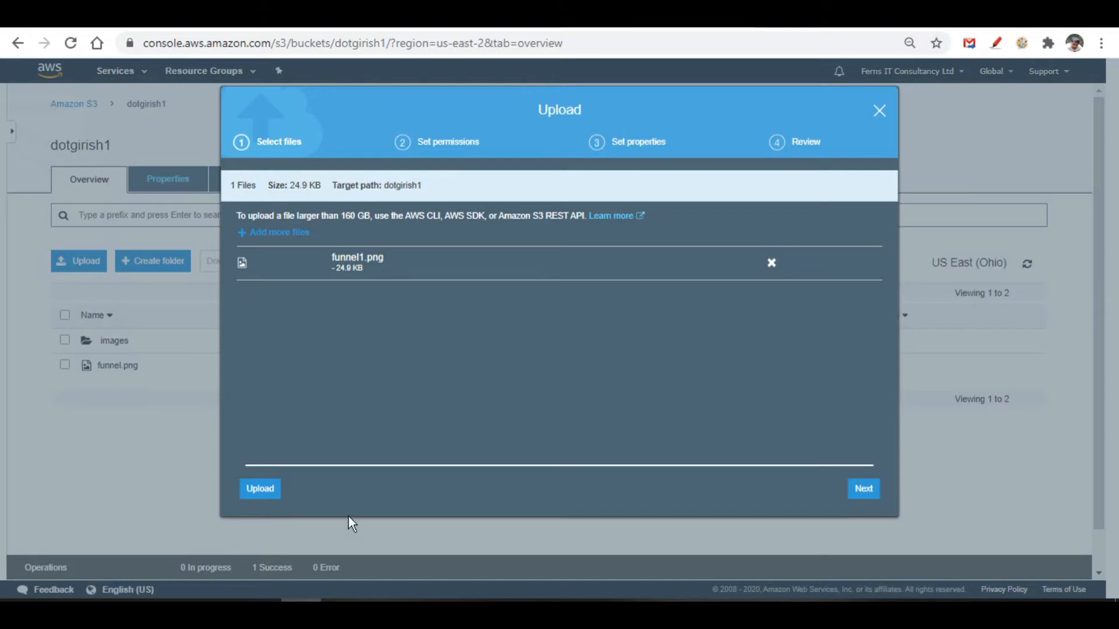
left_click(865, 493)
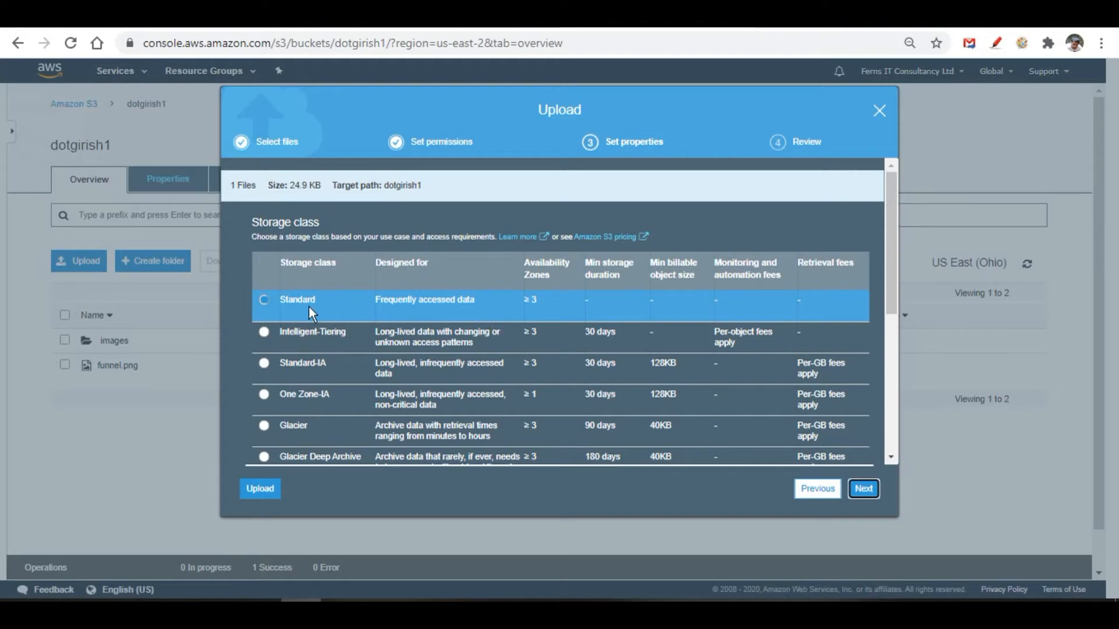
left_click(869, 493)
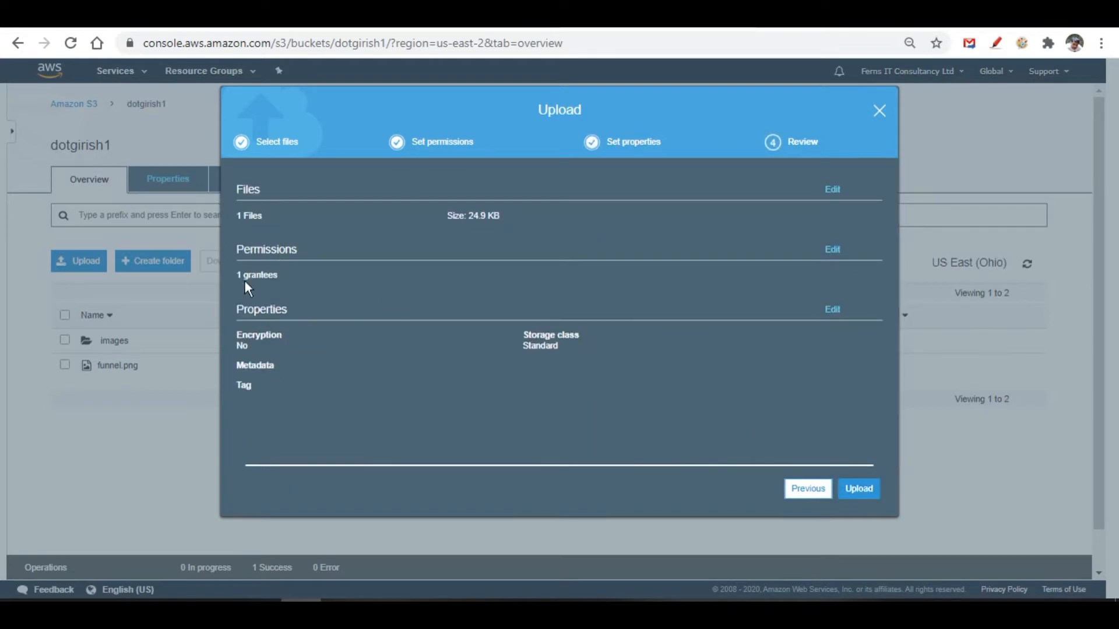
left_click(868, 499)
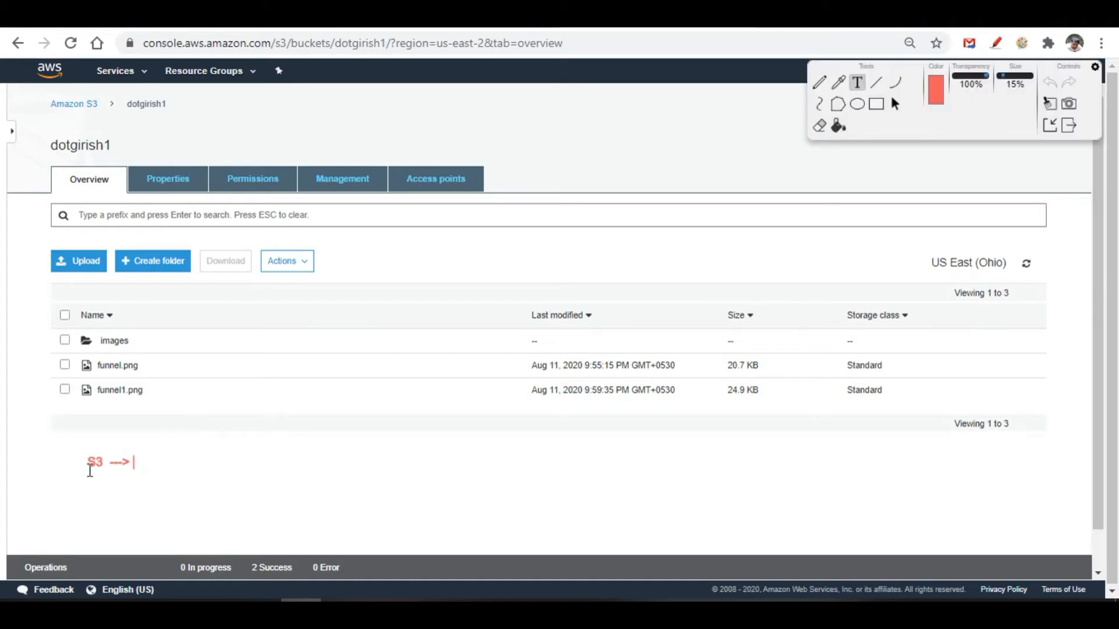
Step: Complete the on-screen note to read "S3 ---> Standard ---> s3 IA ----> Glaciers" and quit the annotation tool
type("Standard   ---> s")
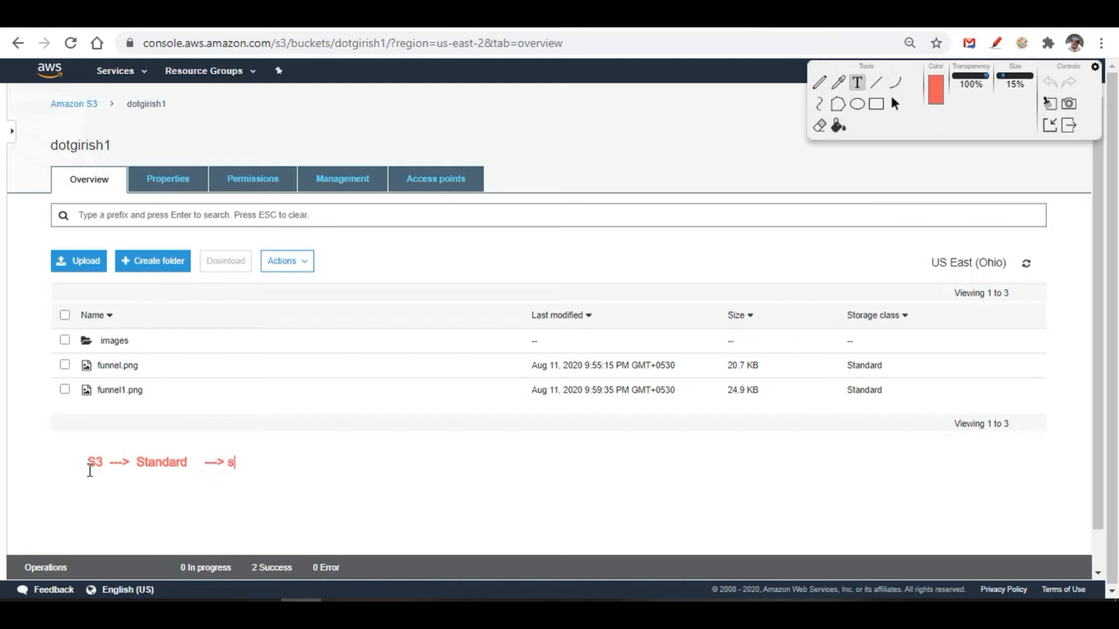
type("2 IA")
key("BackSpace")
key("BackSpace")
key("BackSpace")
key("BackSpace")
key("BackSpace")
type("3 IA")
type("     --")
type("-->")
type(" Glaciers")
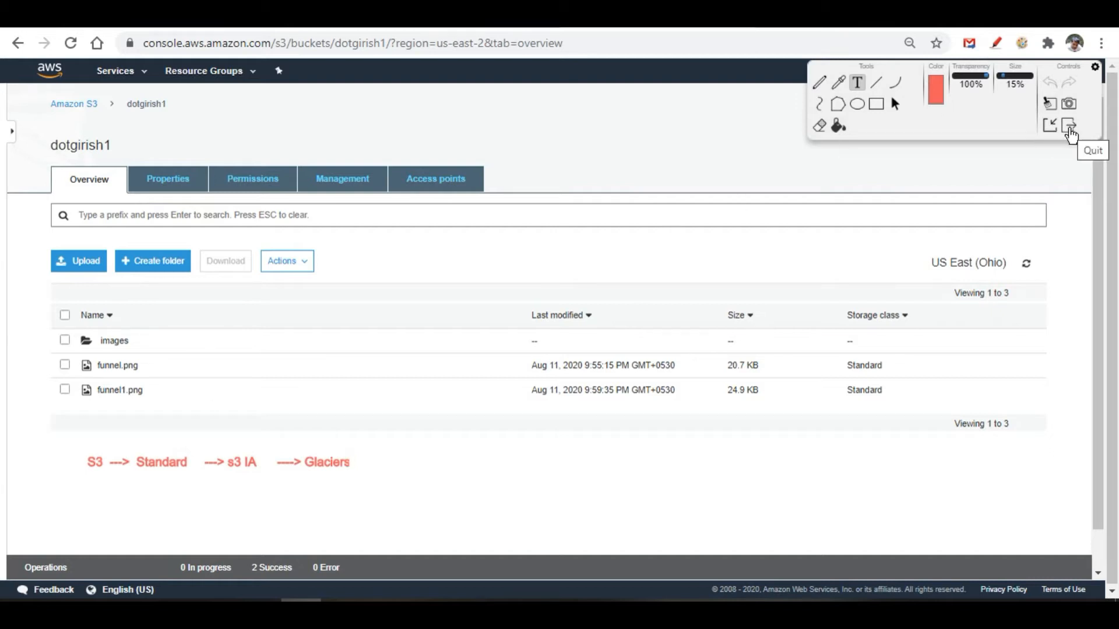
left_click(1071, 134)
Step: Start a lifecycle rule for the dotgirish1 bucket, named dotgirish1-rule1 and applied to all objects in the bucket
left_click(175, 188)
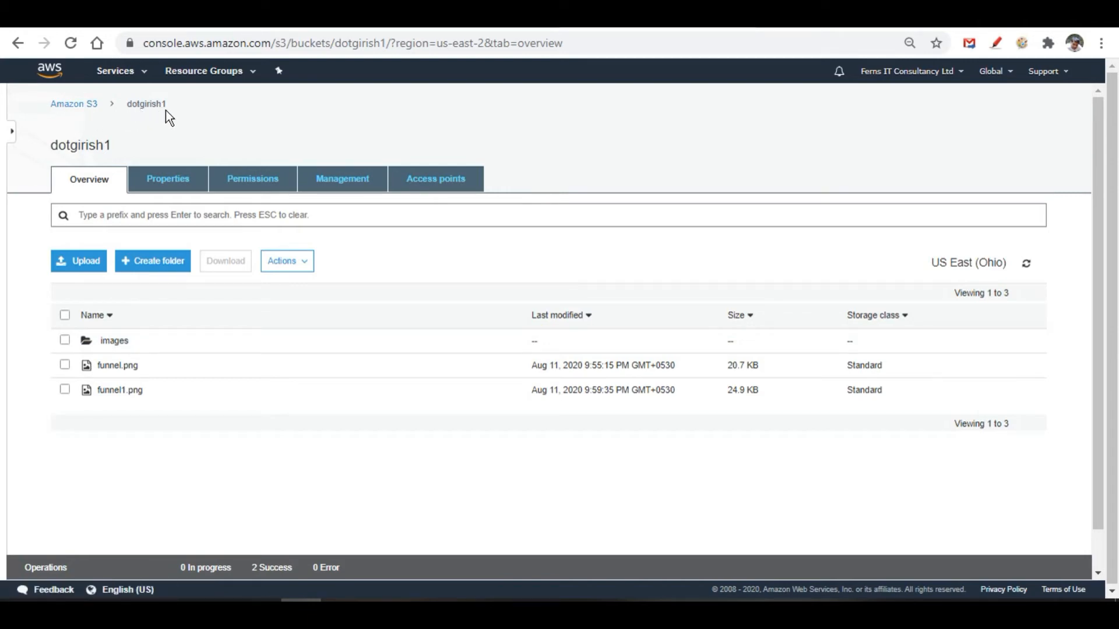
left_click(344, 184)
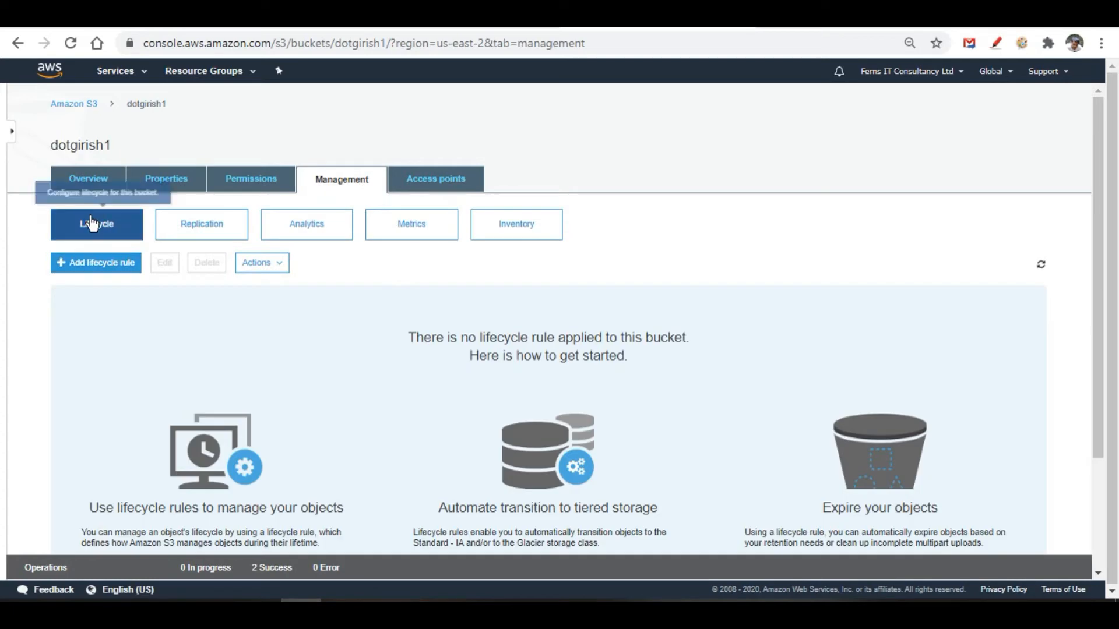
left_click(98, 228)
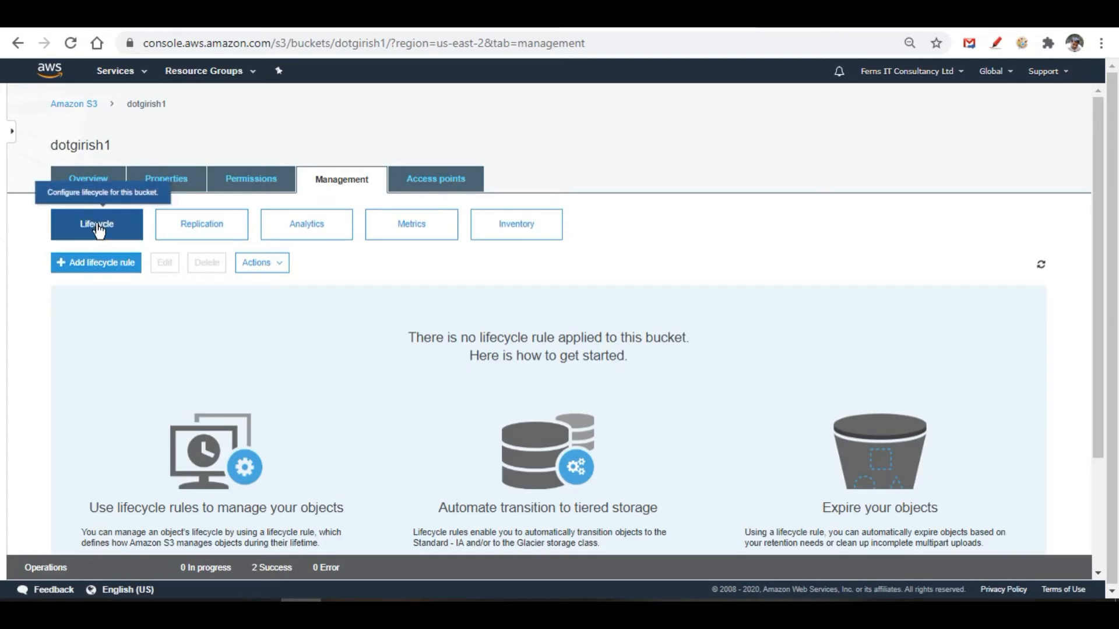
left_click(85, 268)
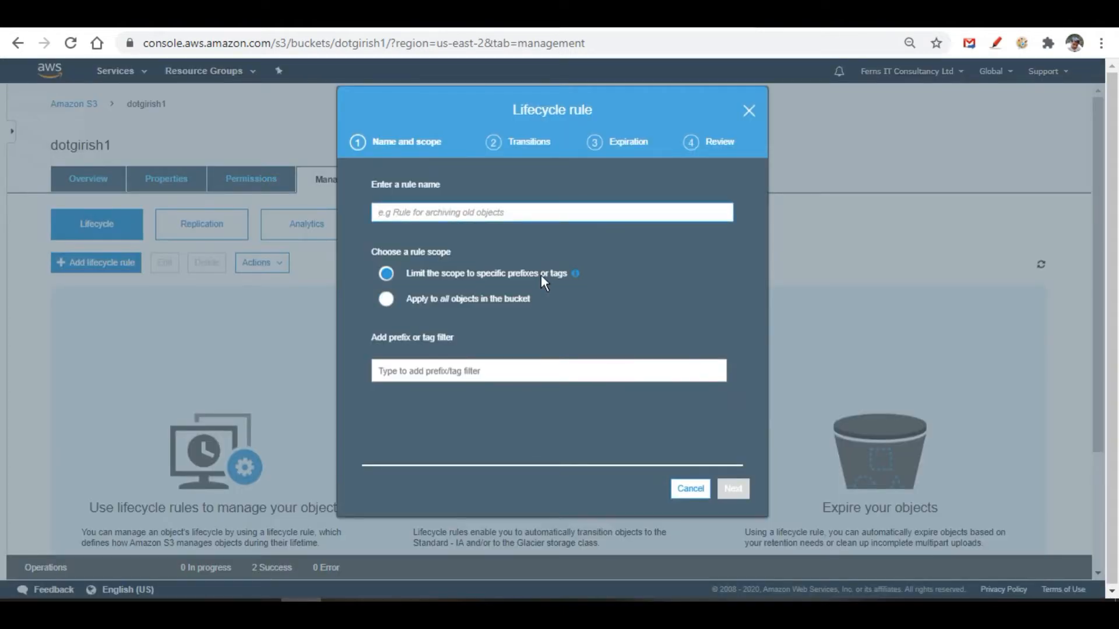
type("dotgirish1")
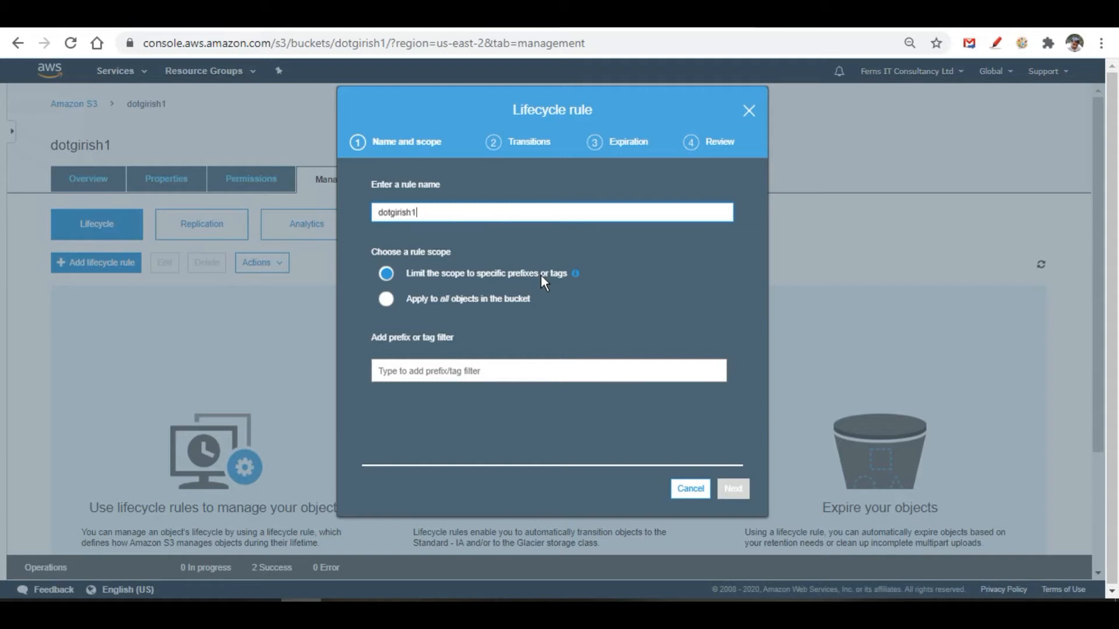
type("-rule1")
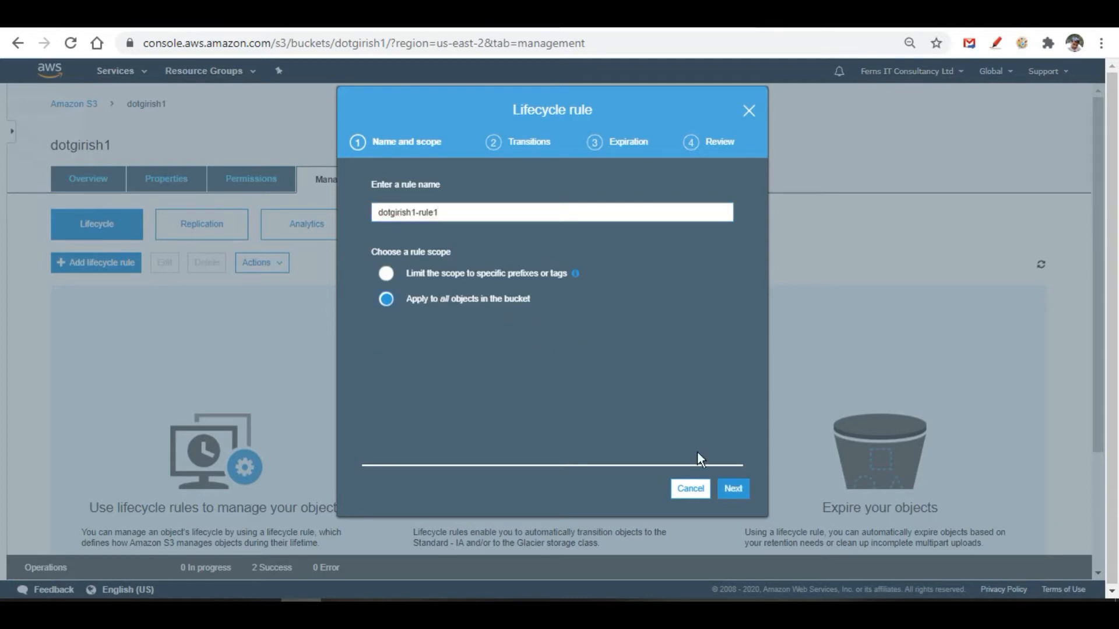
left_click(733, 490)
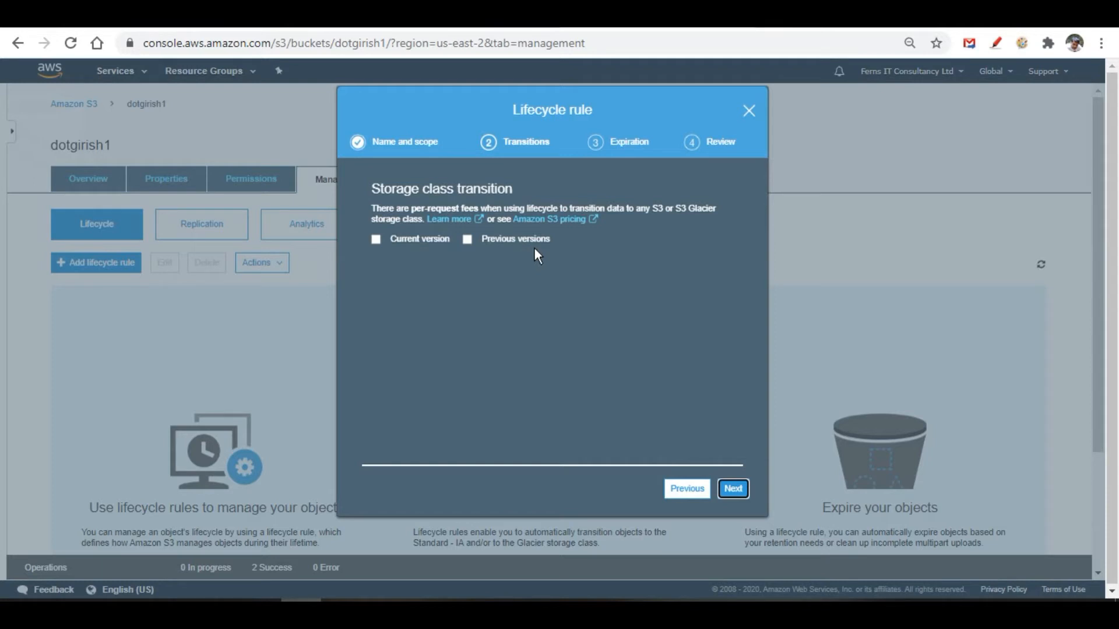
Step: Set current object versions to transition to Standard-IA after 45 days and to Glacier after 250 days
left_click(376, 240)
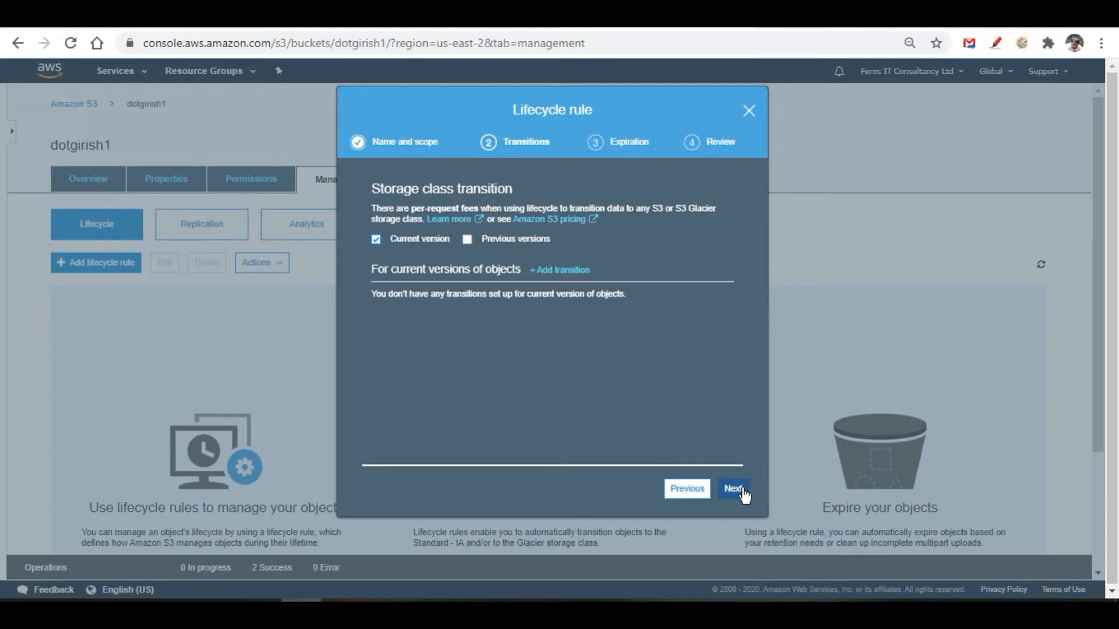
left_click(567, 272)
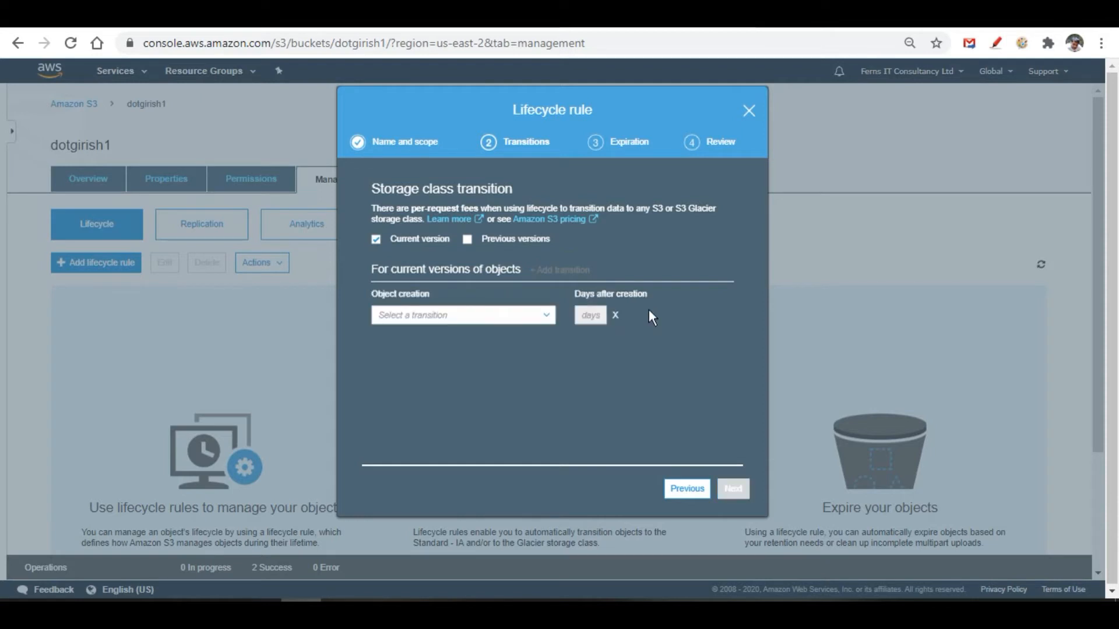
left_click(442, 320)
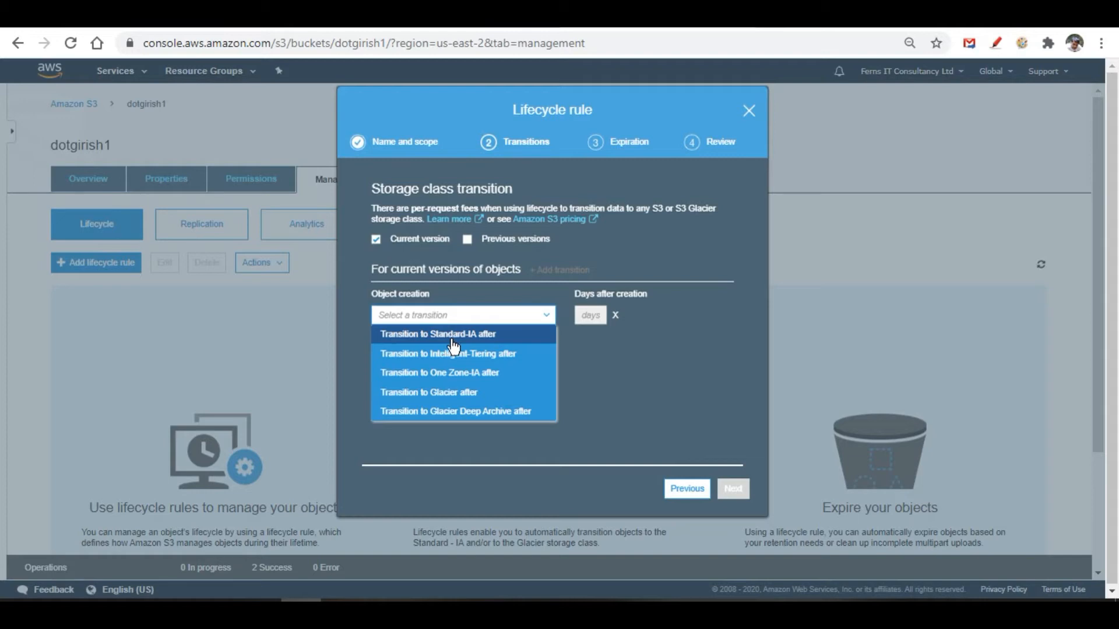
left_click(484, 337)
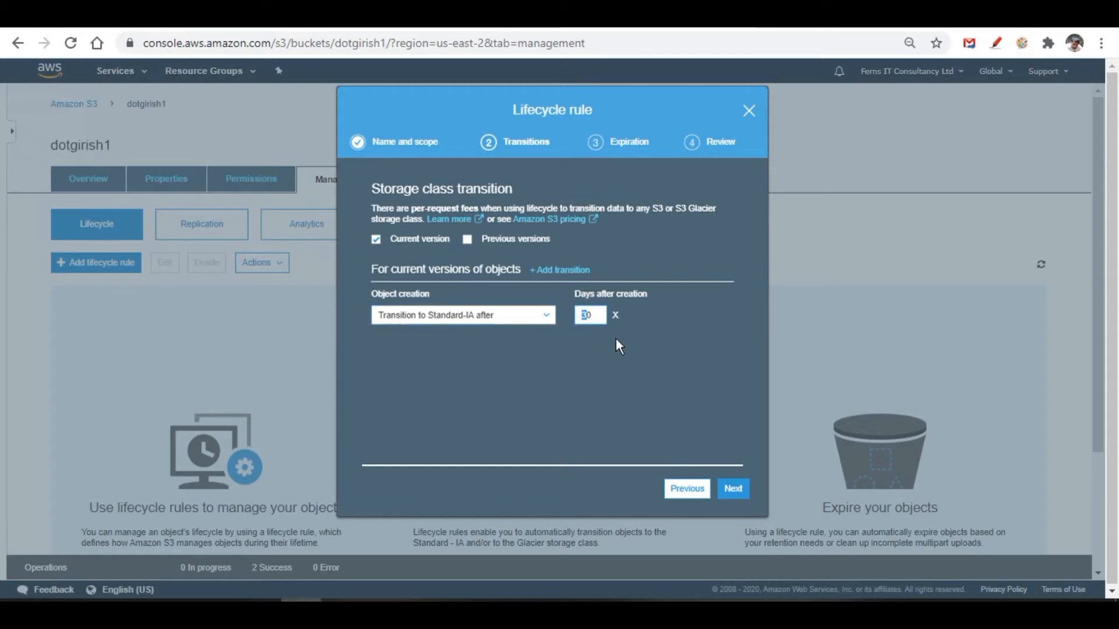
type("4")
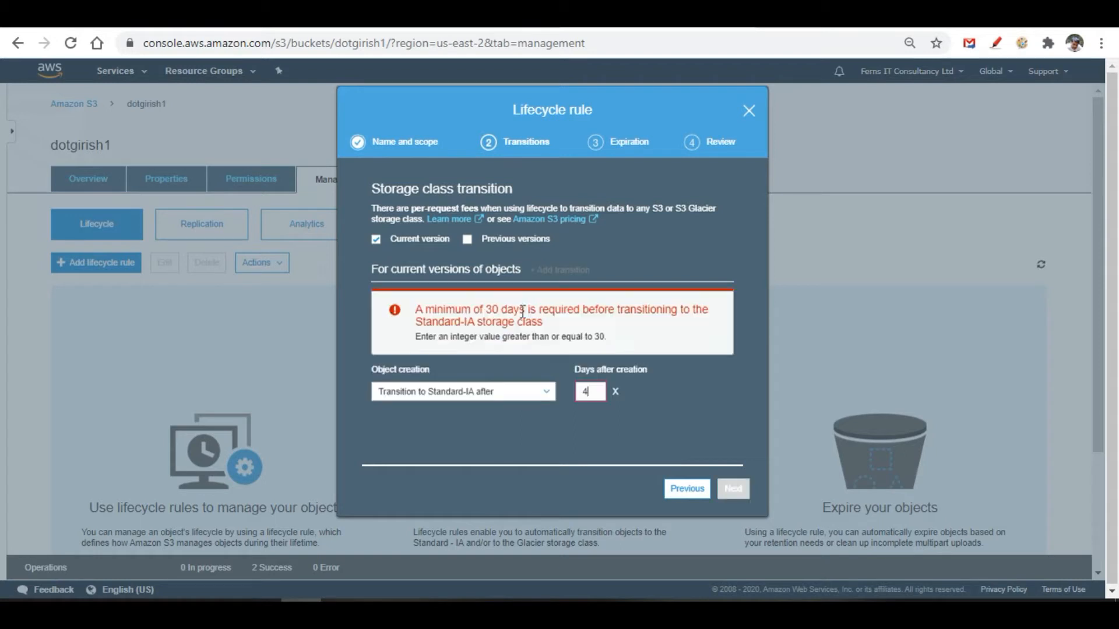
type("5")
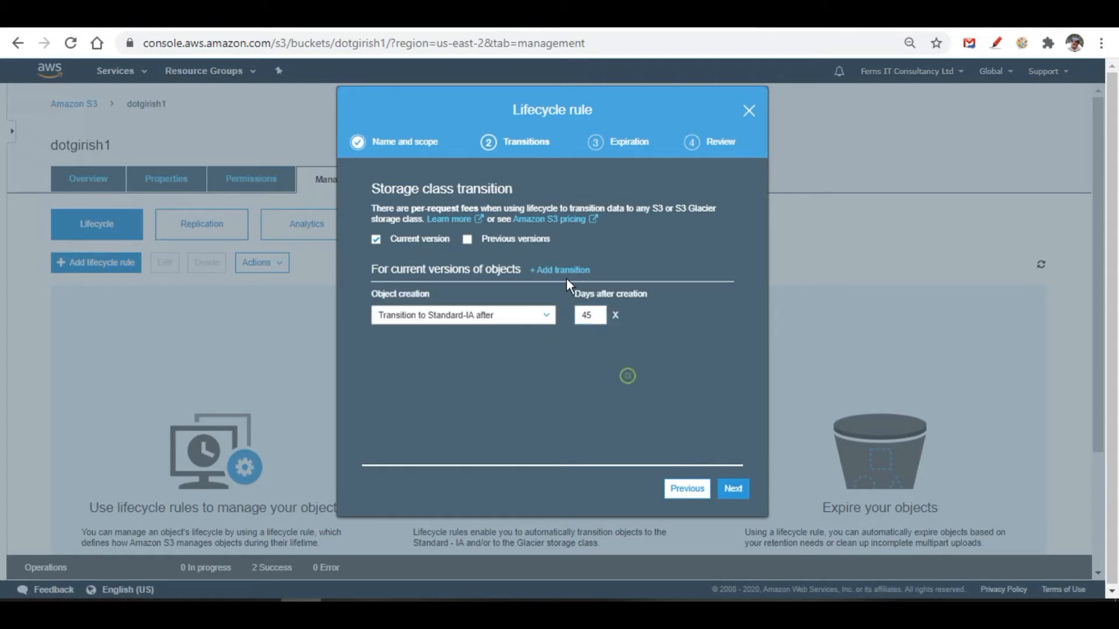
left_click(557, 266)
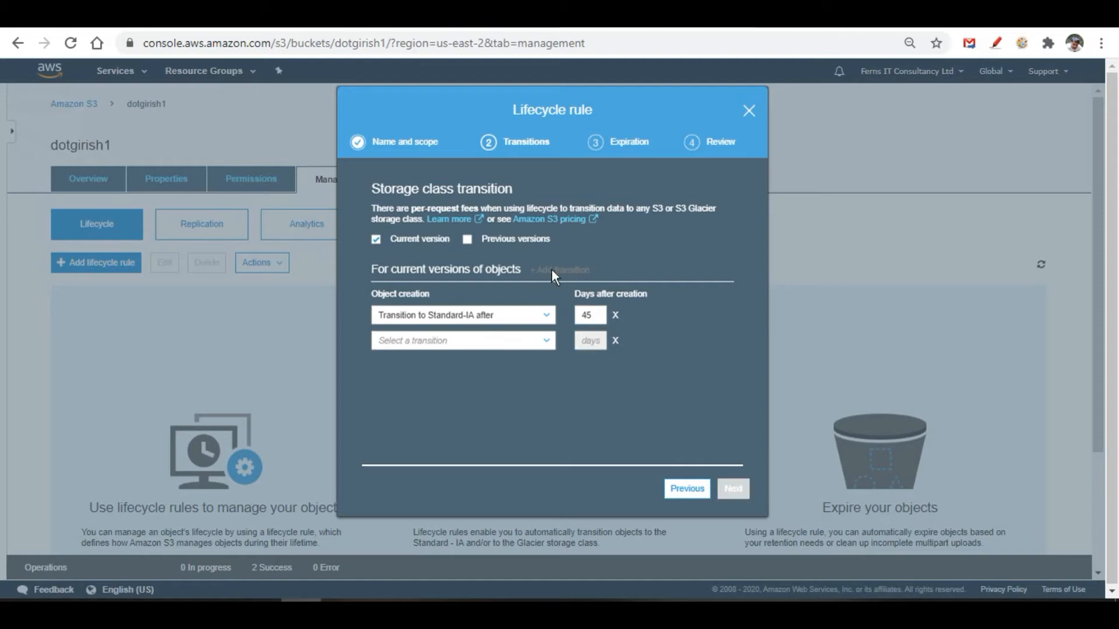
left_click(472, 340)
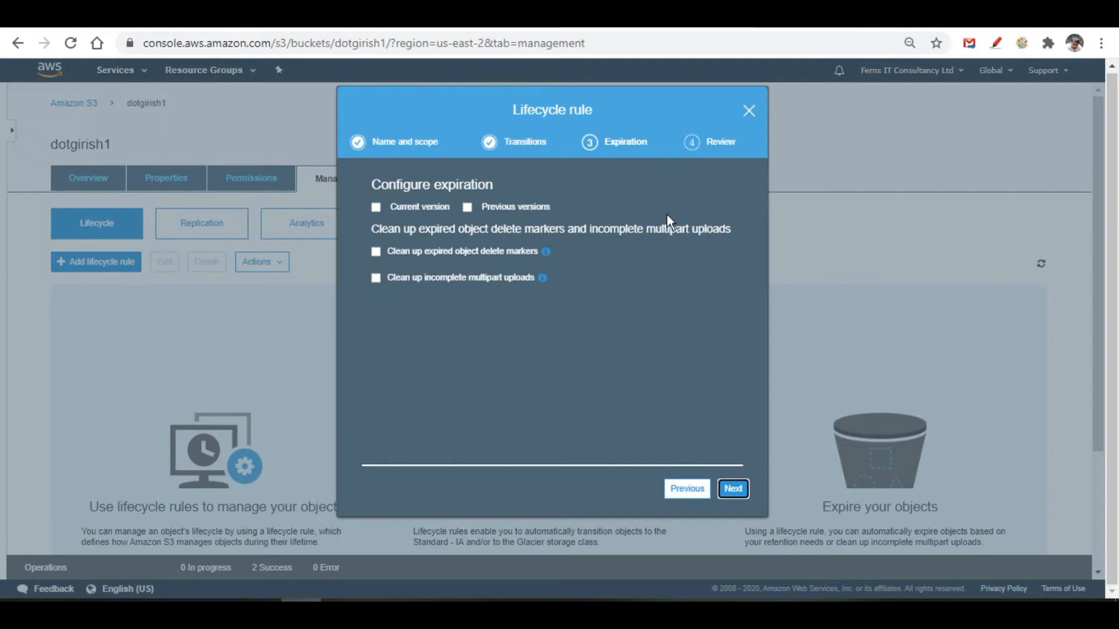
Step: Leave expiration unconfigured, acknowledge that the lifecycle rule applies to all objects in the bucket, and save the rule
left_click(732, 488)
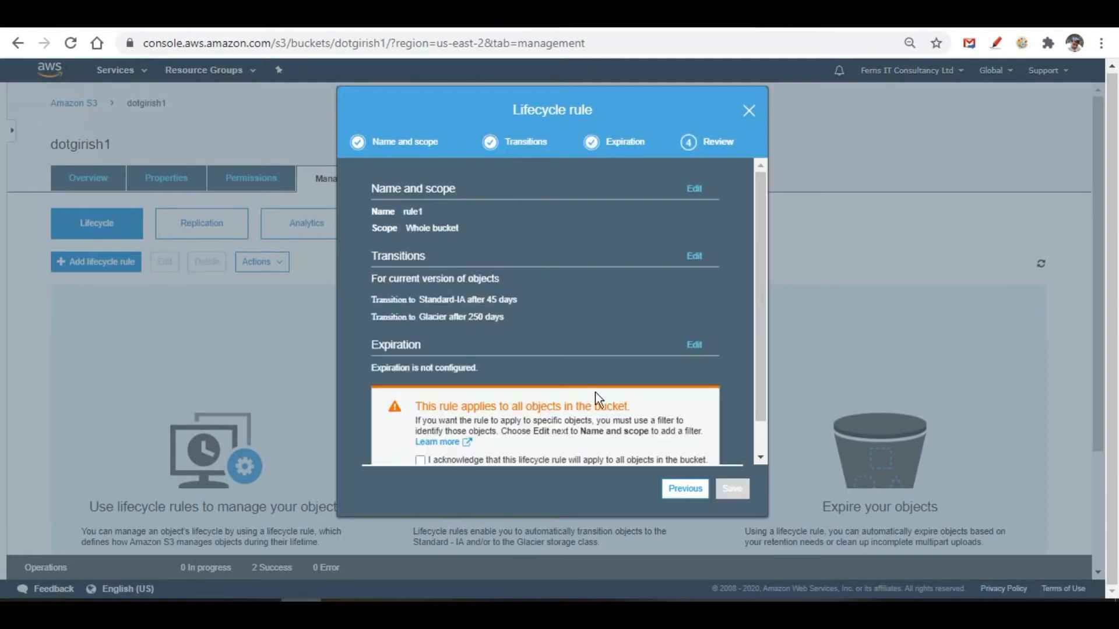
scroll(596, 393, "down", 1)
left_click(420, 424)
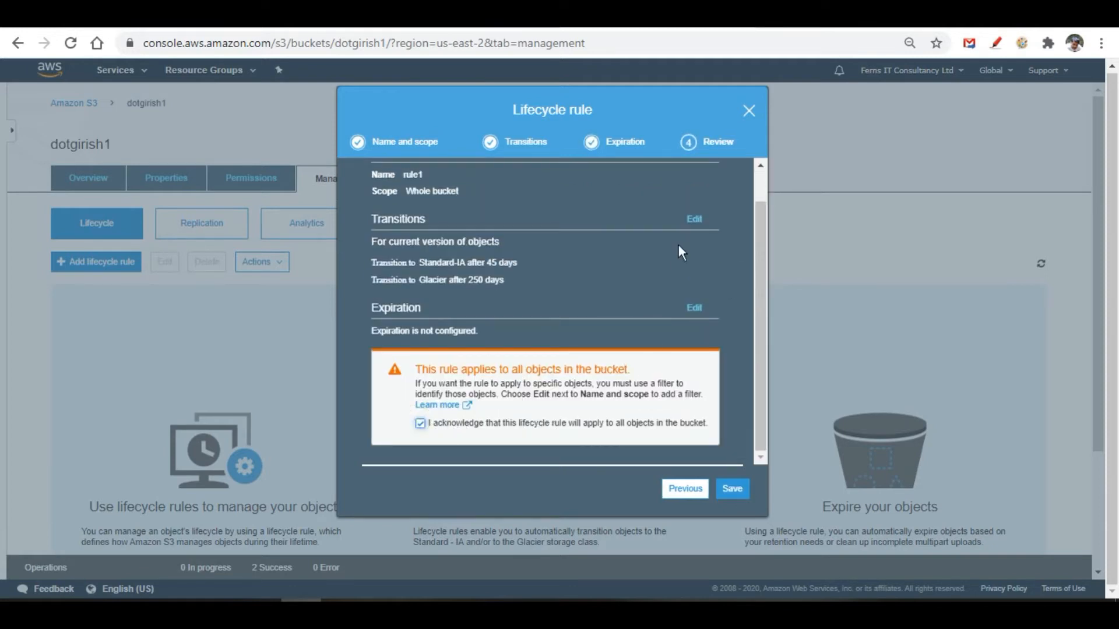
left_click(732, 499)
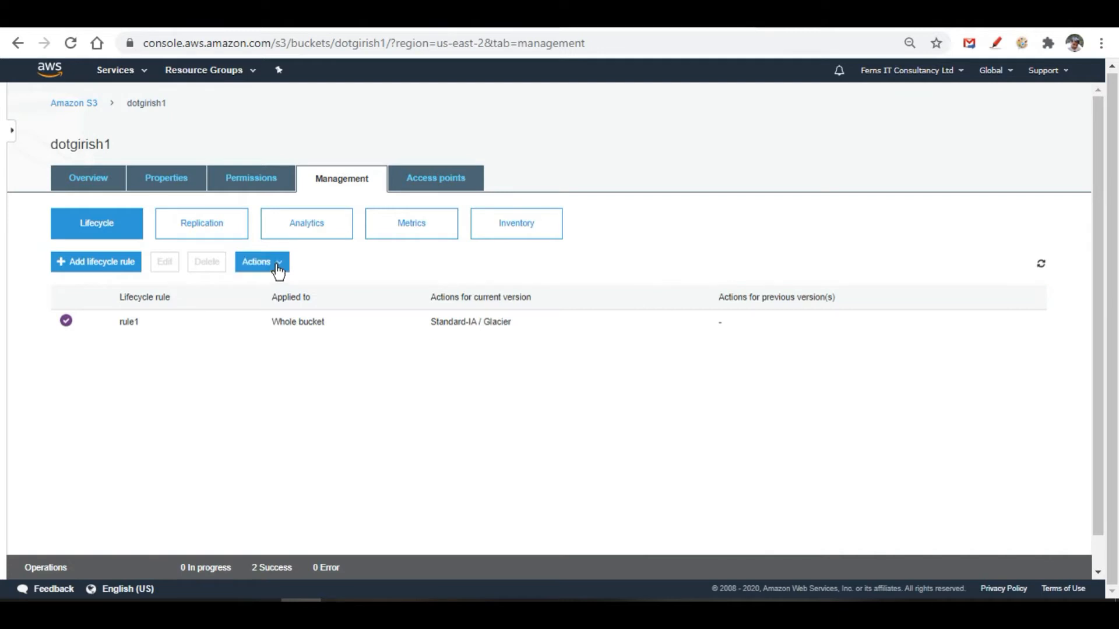
left_click(278, 269)
left_click(366, 271)
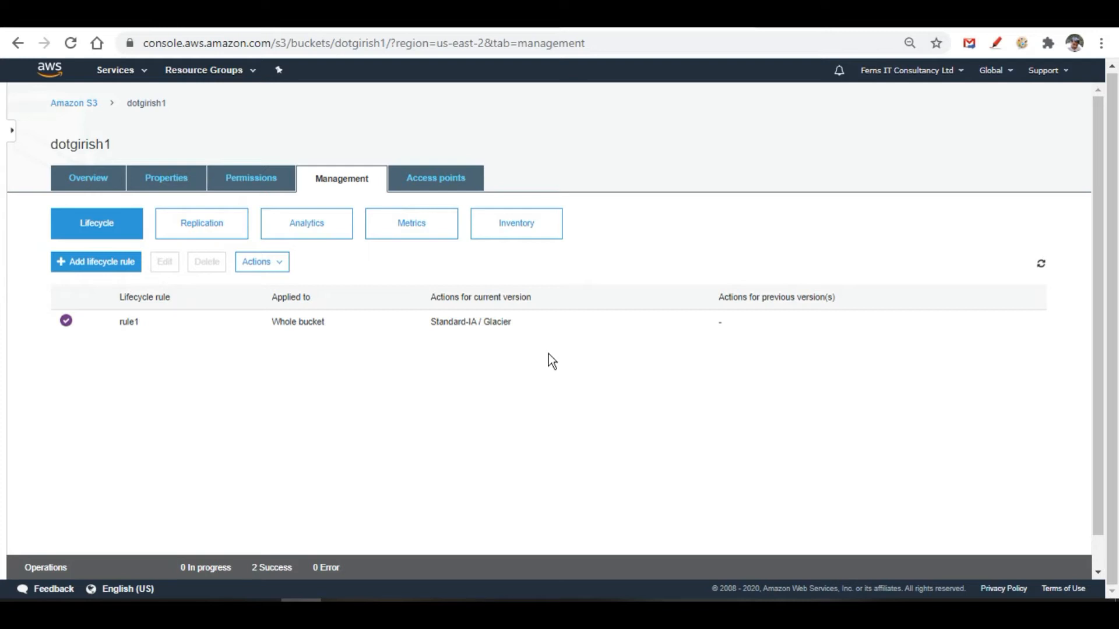
Step: Upload funnel3.png from the Desktop folder to the bucket with the Intelligent-Tiering storage class, keeping the default permissions
left_click(89, 177)
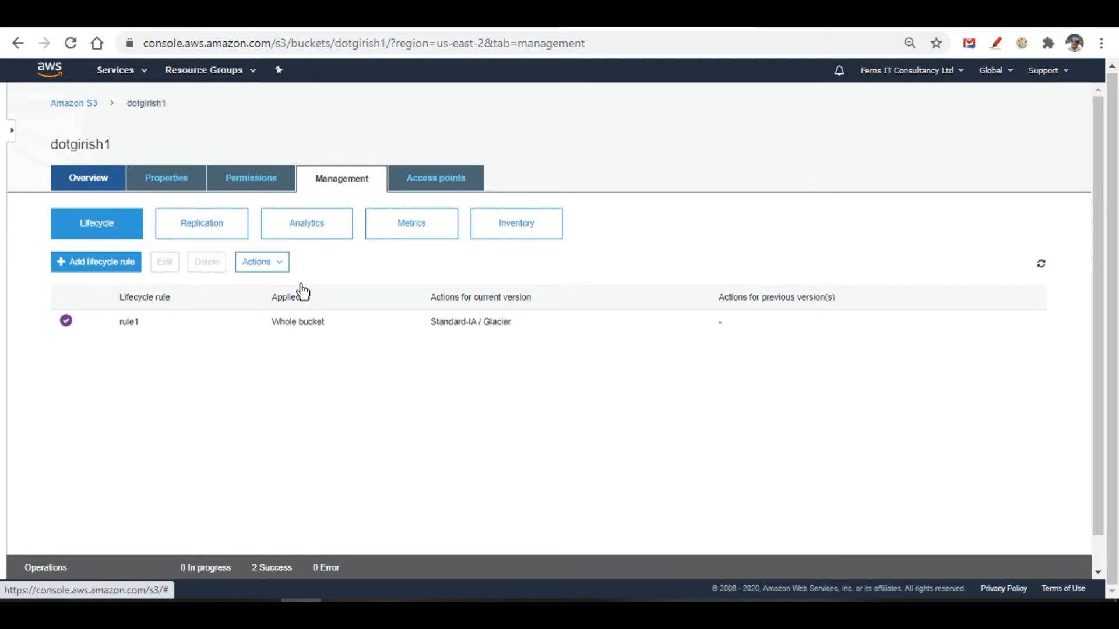
left_click(94, 182)
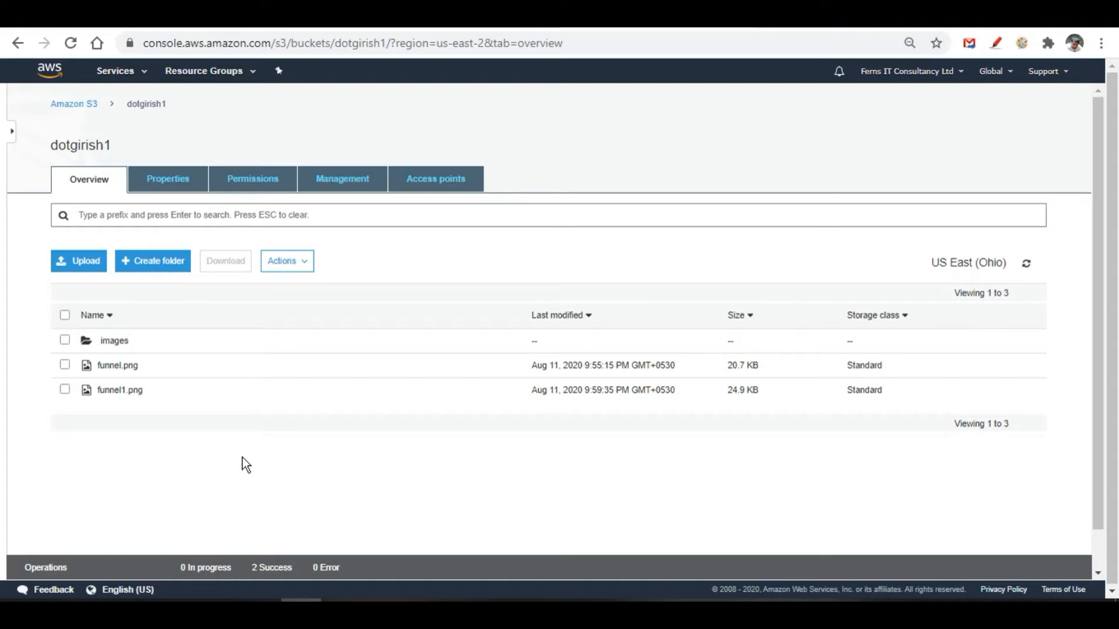
left_click(86, 268)
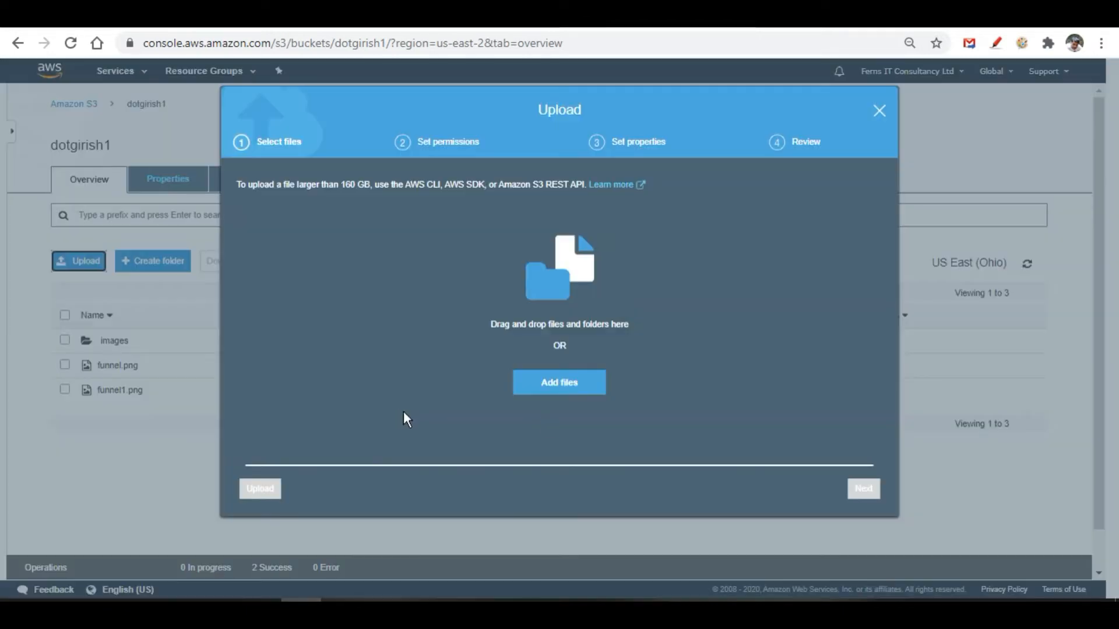
left_click(581, 382)
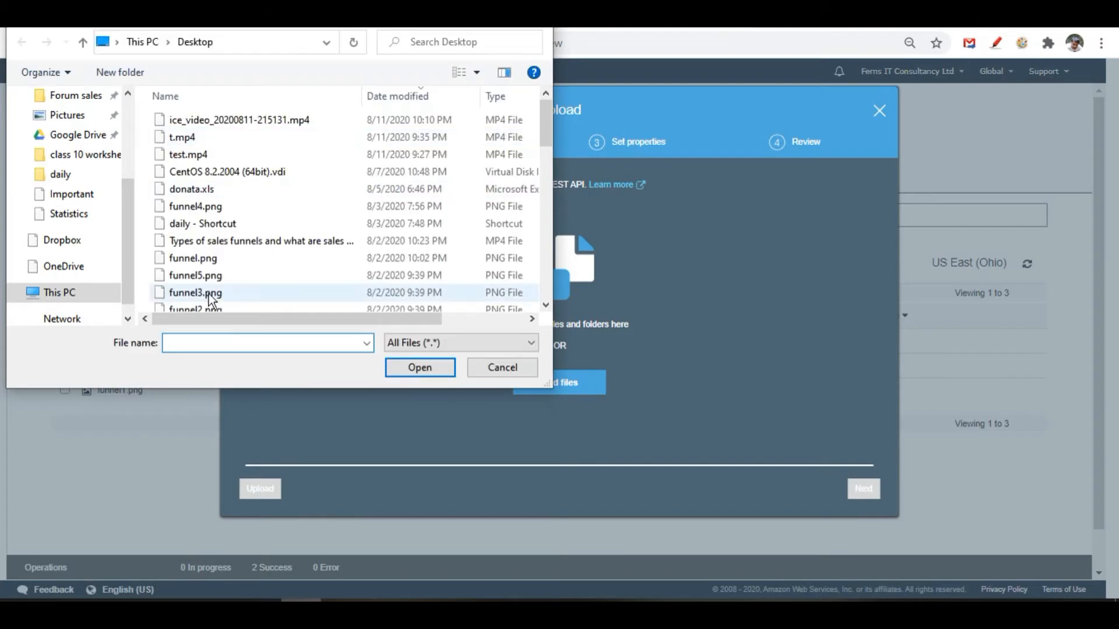
left_click(209, 293)
left_click(386, 366)
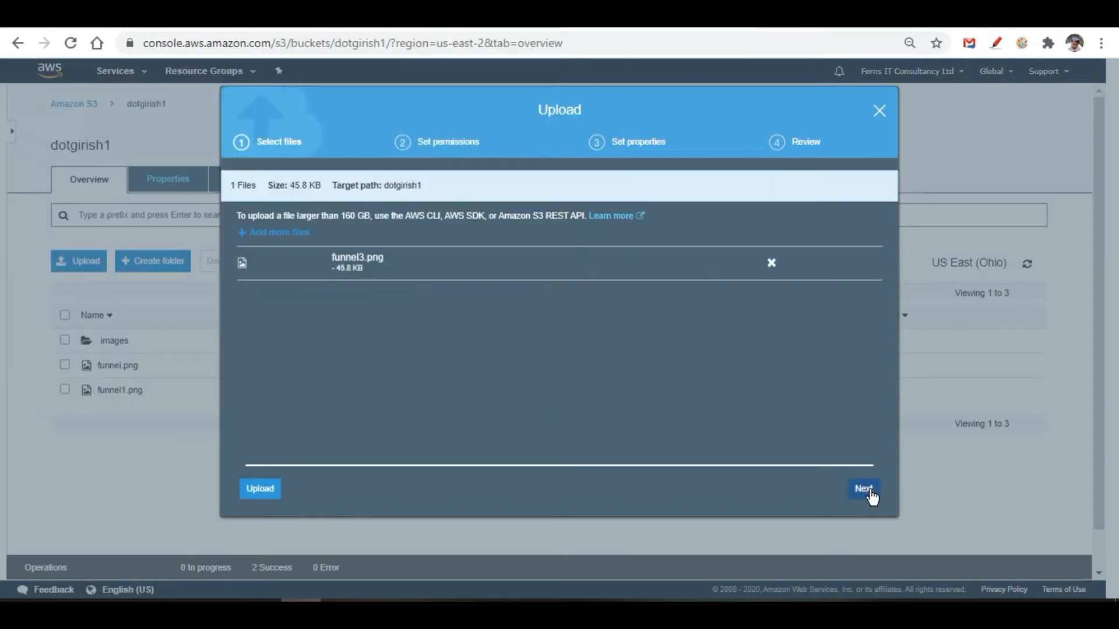
left_click(871, 494)
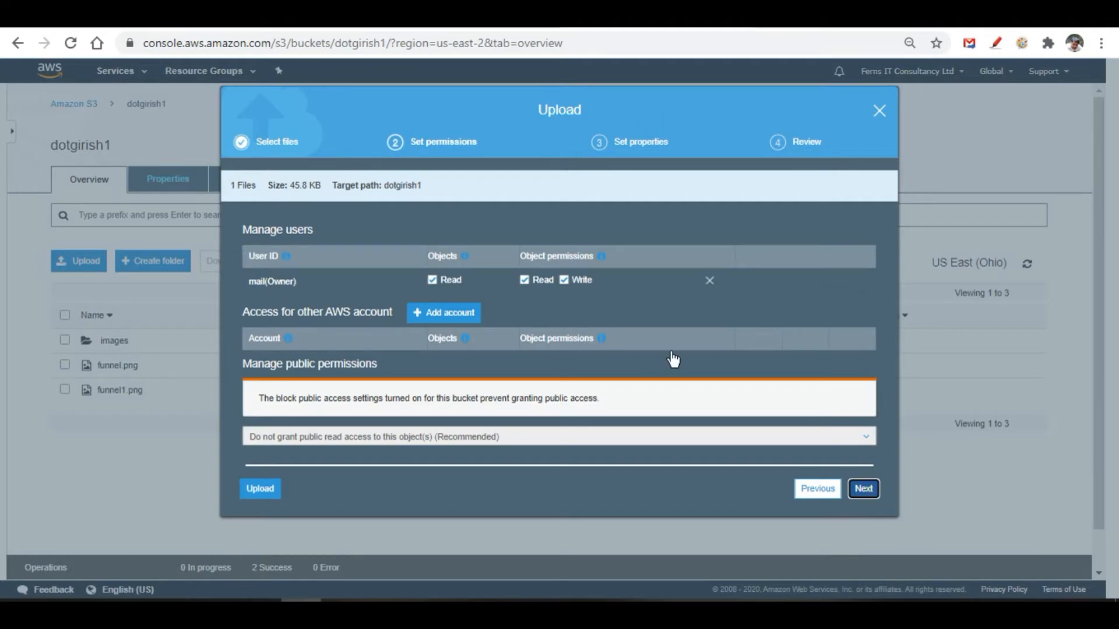
key("Return")
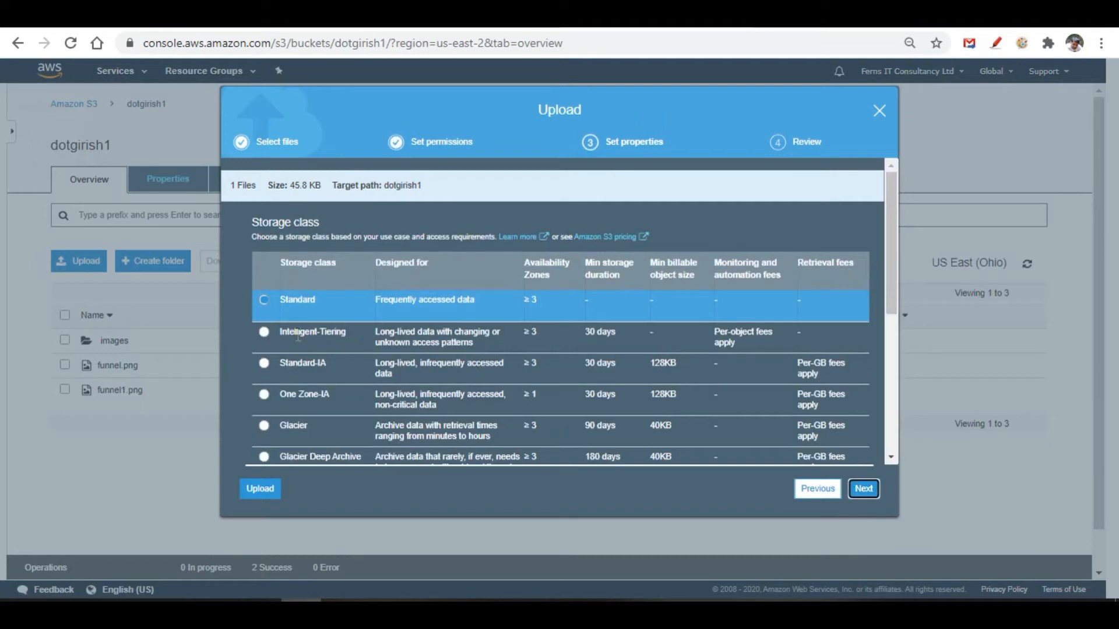
left_click(263, 334)
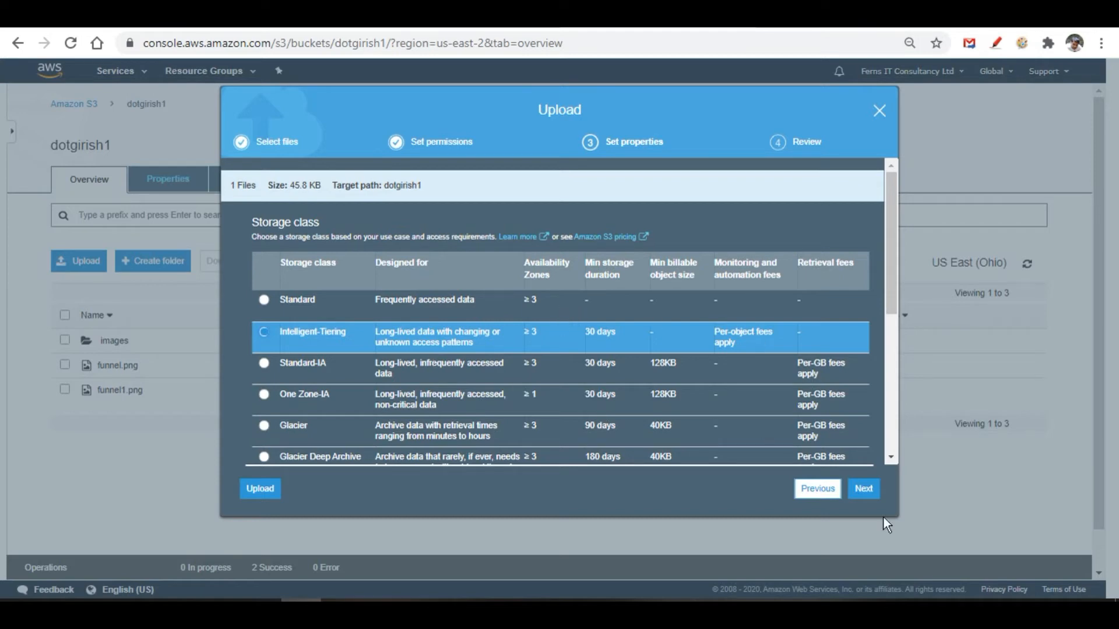
left_click(873, 494)
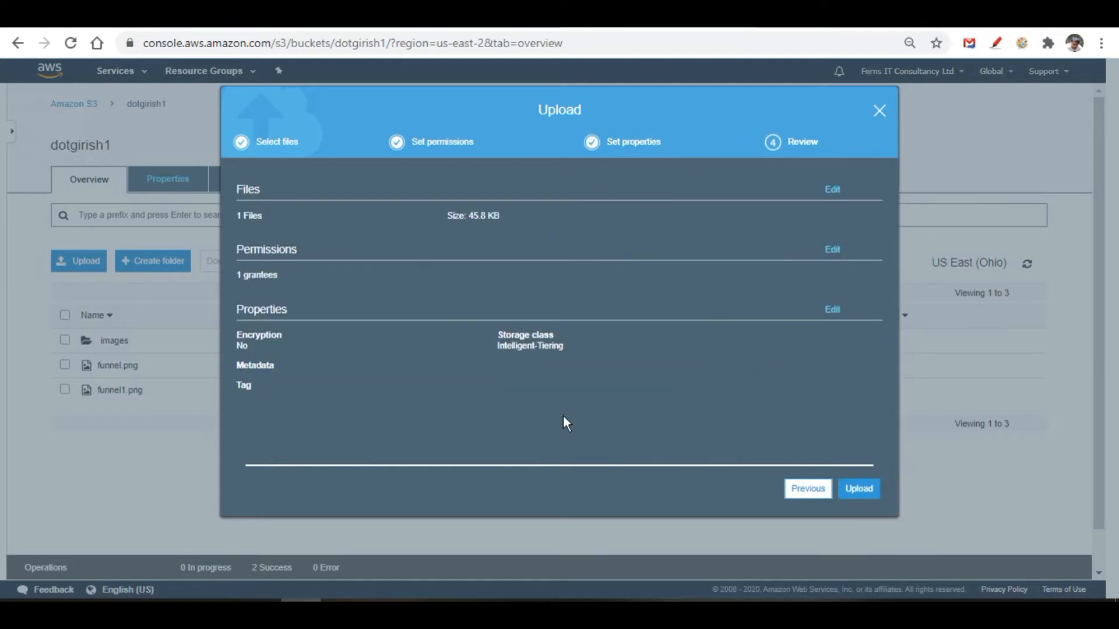
left_click(866, 496)
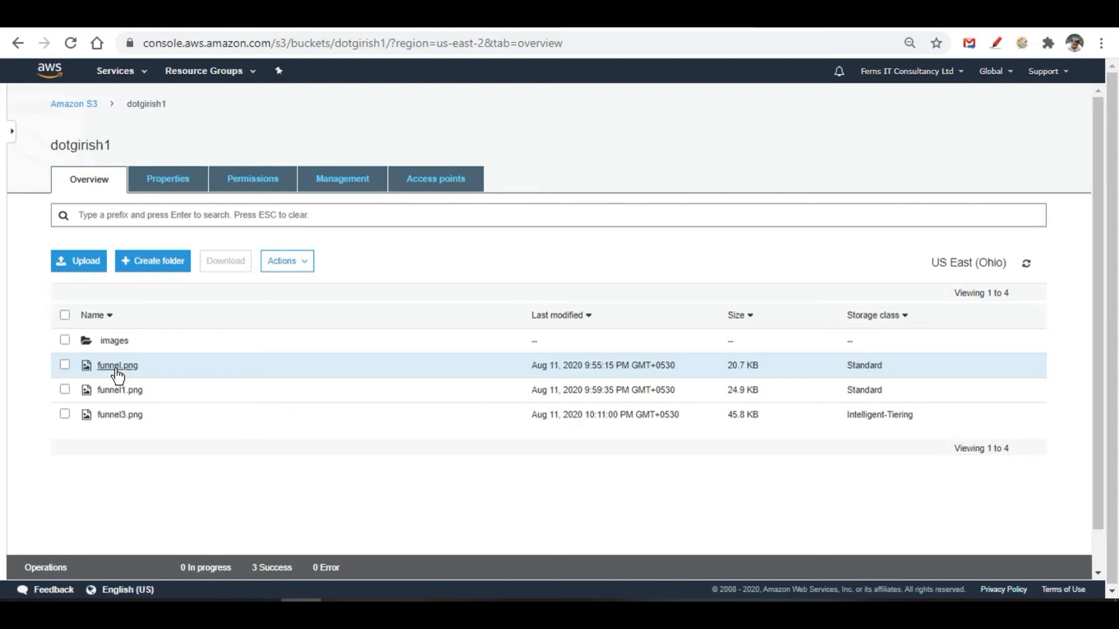
Step: Enable versioning in the bucket's properties and save the setting
left_click(184, 188)
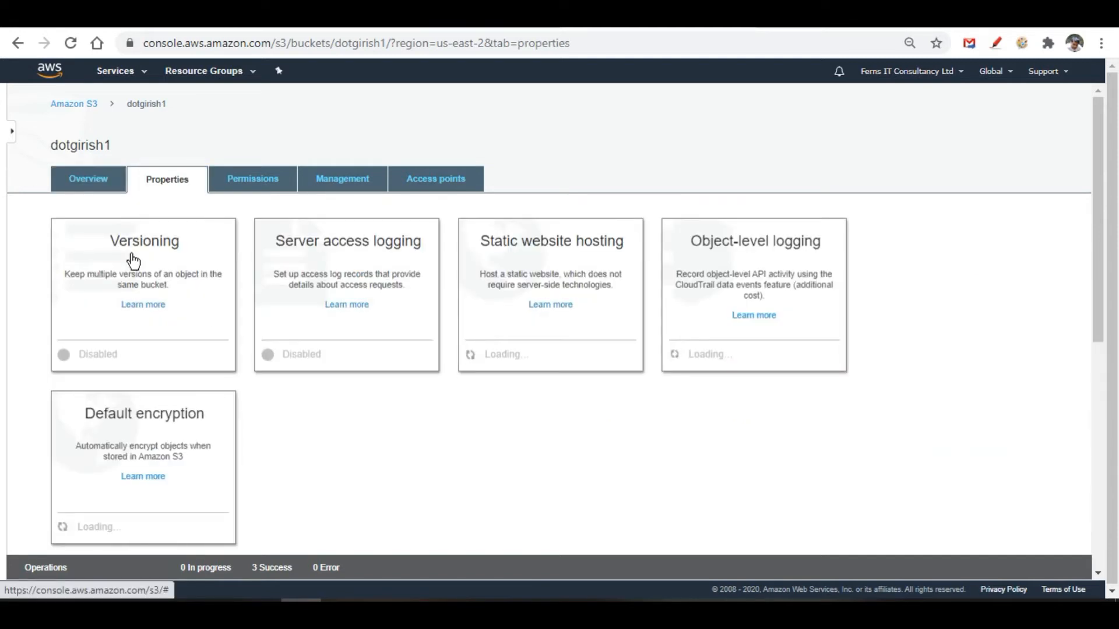
left_click(151, 335)
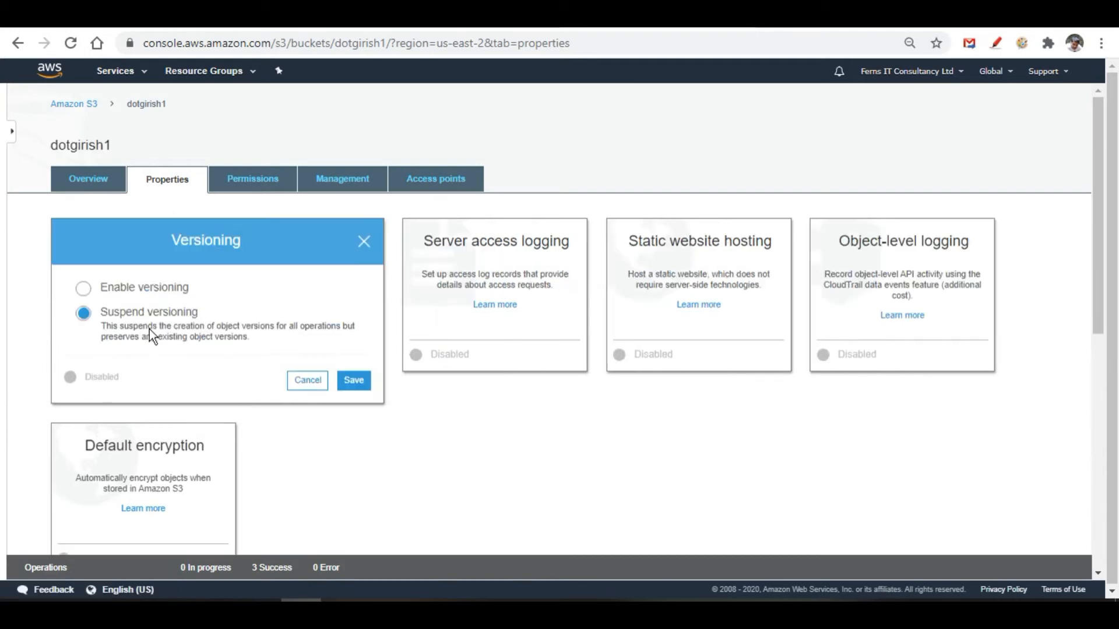
left_click(99, 288)
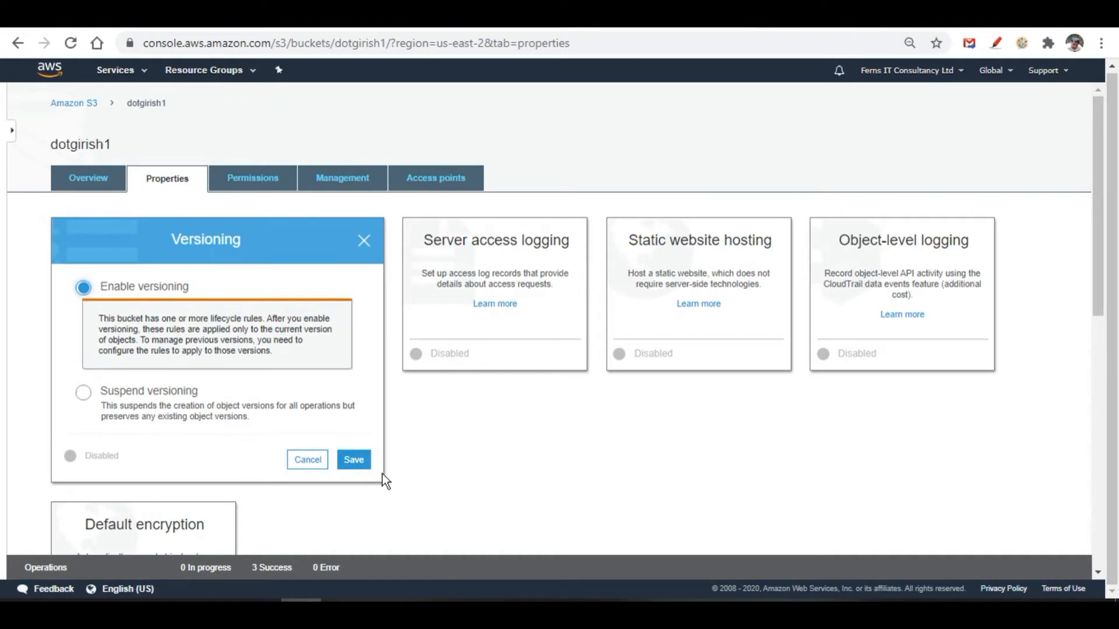
left_click(358, 461)
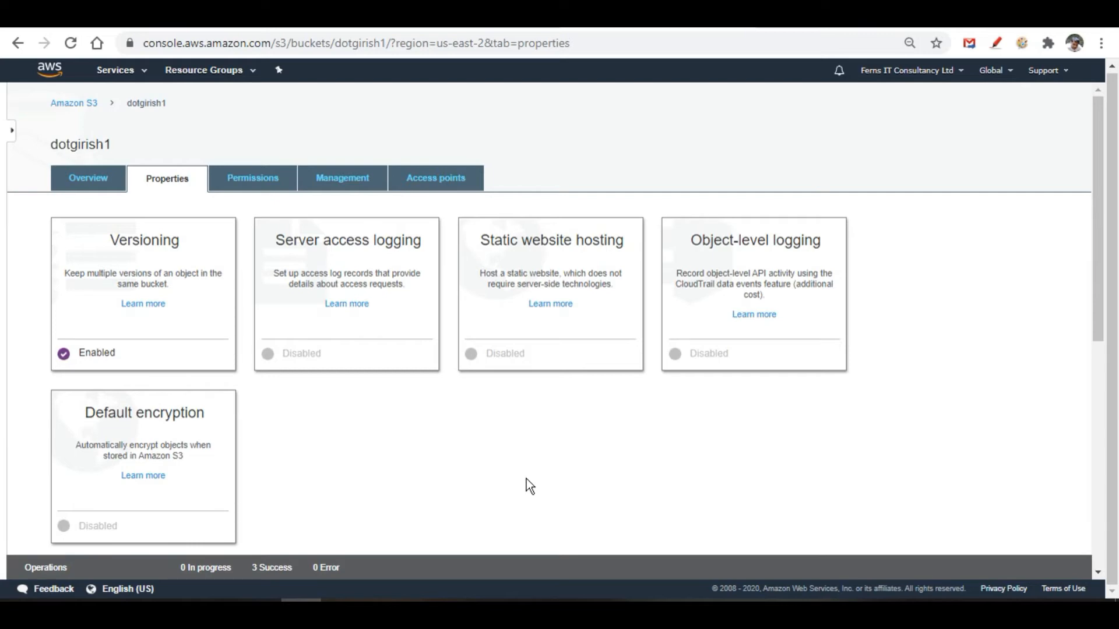
Step: Return to the bucket's overview and show the versions of its objects
left_click(80, 186)
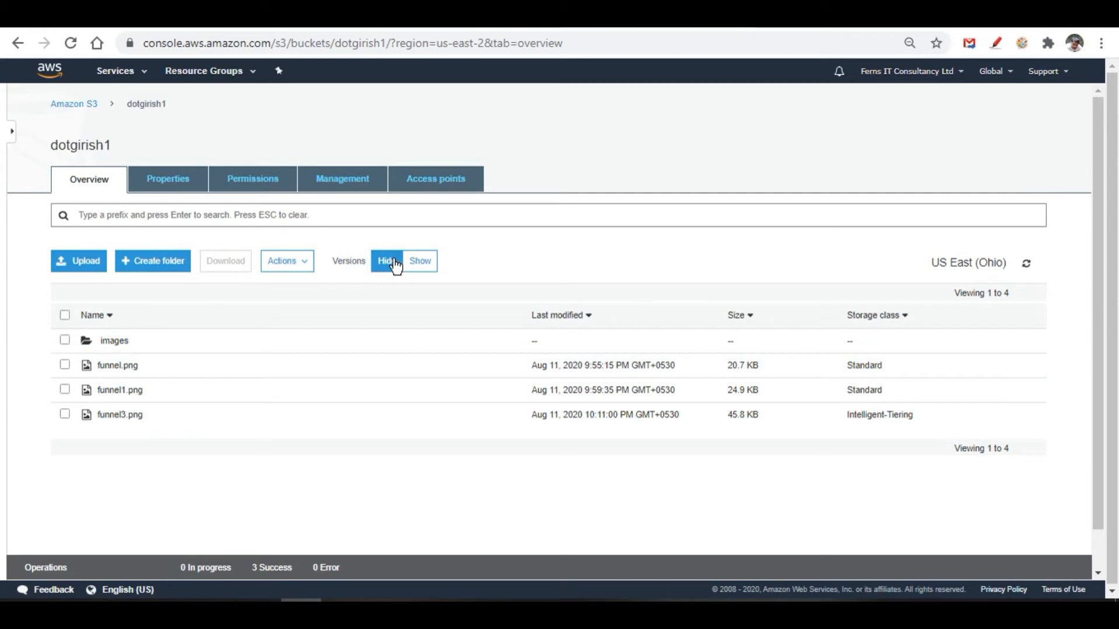
left_click(423, 264)
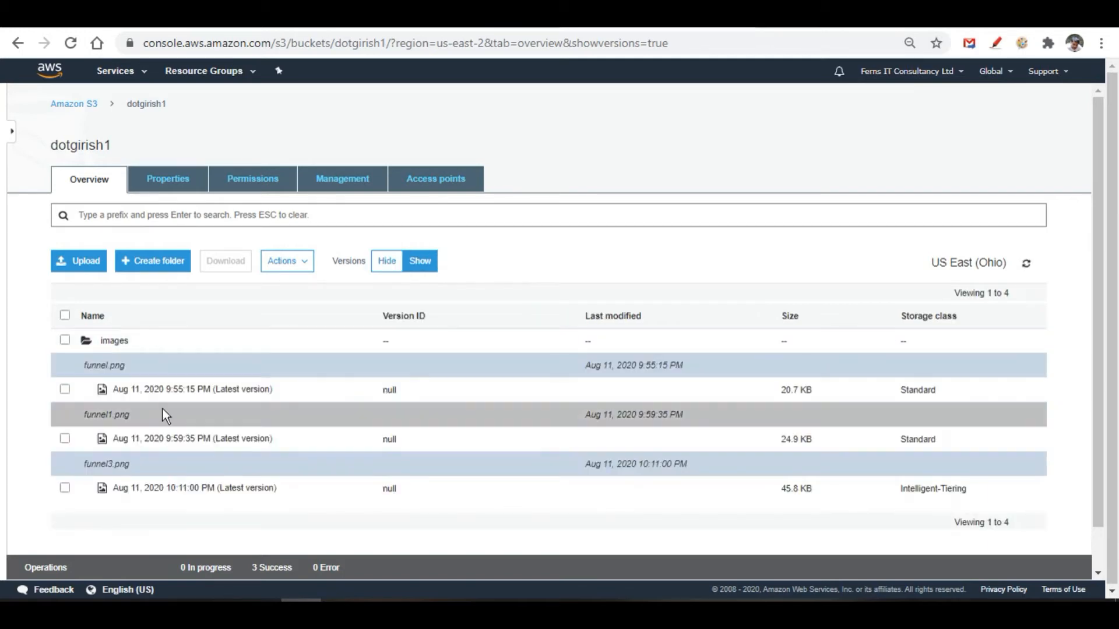
Step: Upload funnel.png from the Desktop folder to the bucket again with default settings, check the object versions, and hide them again
left_click(386, 261)
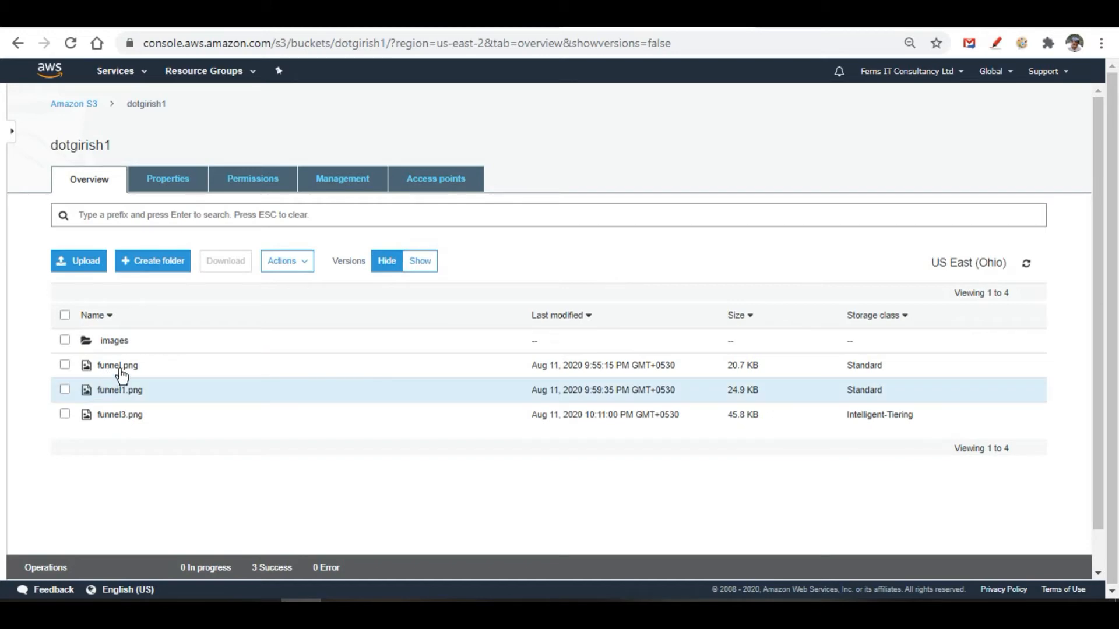
left_click(85, 261)
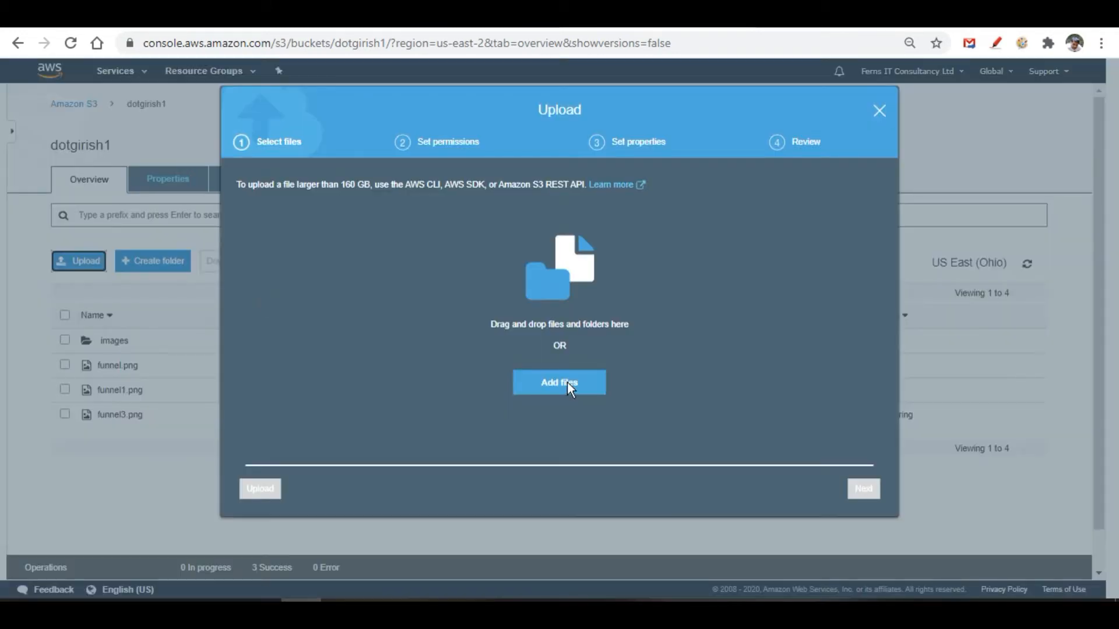
left_click(568, 384)
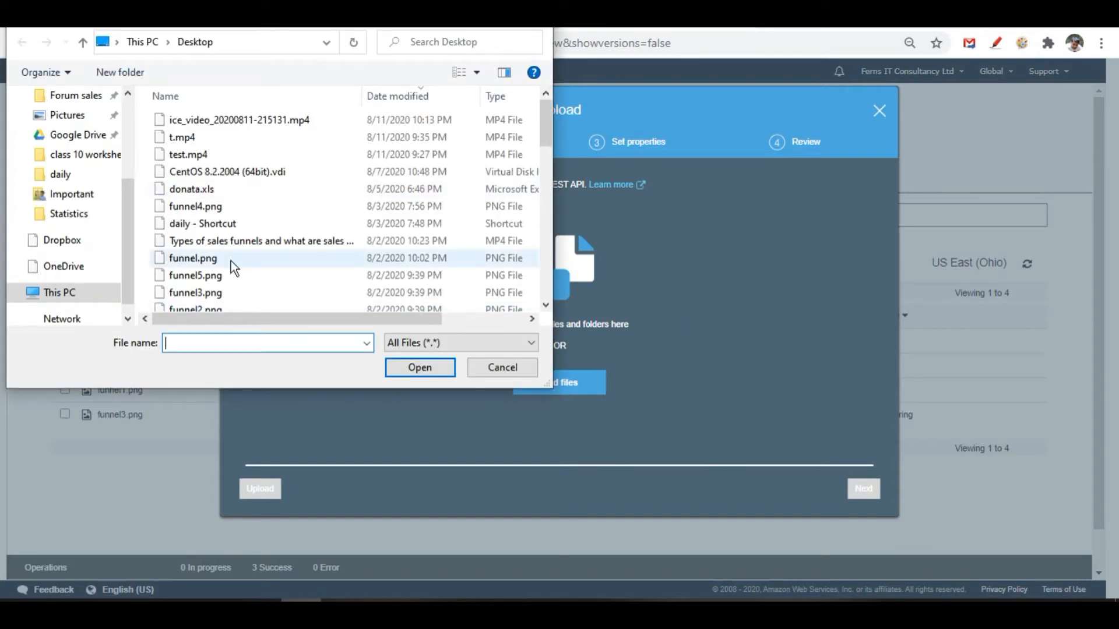
left_click(231, 259)
left_click(440, 364)
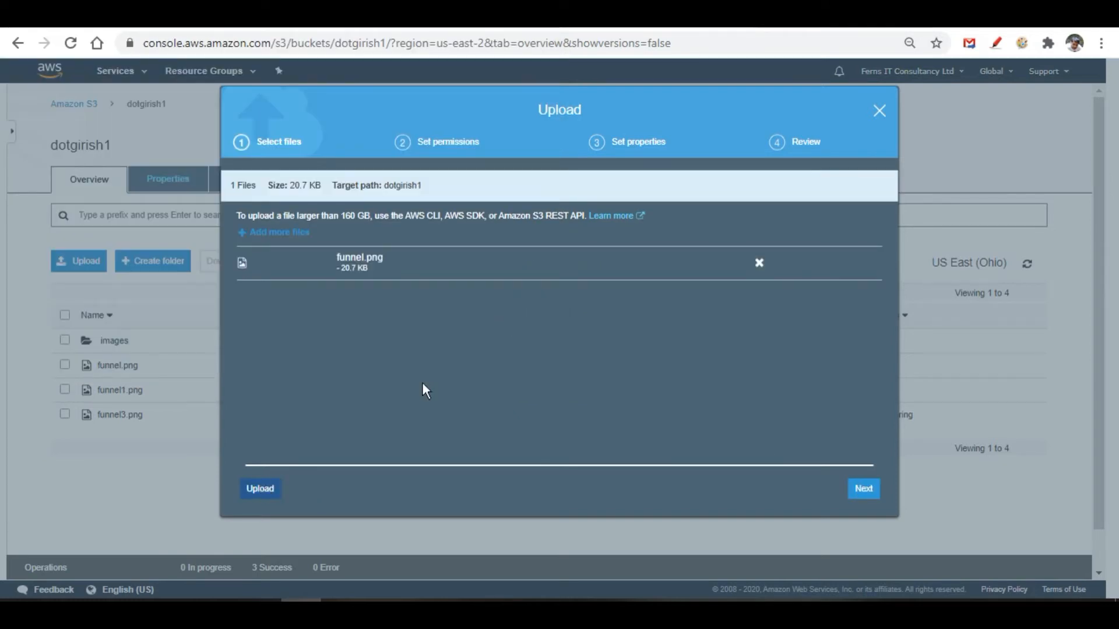
key("Tab")
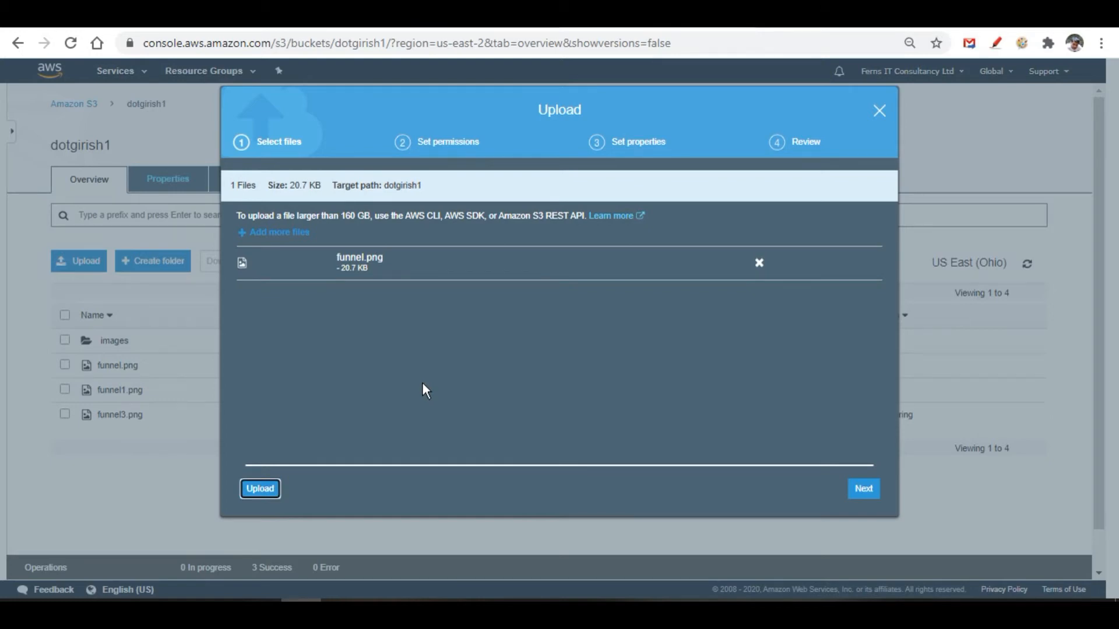
key("Return")
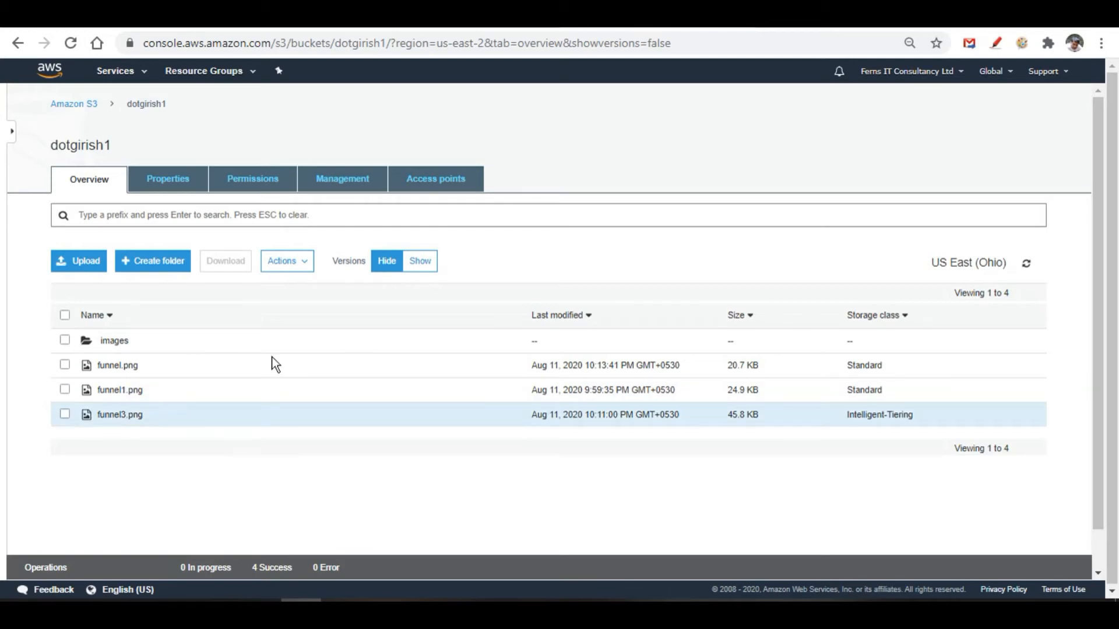
left_click(421, 269)
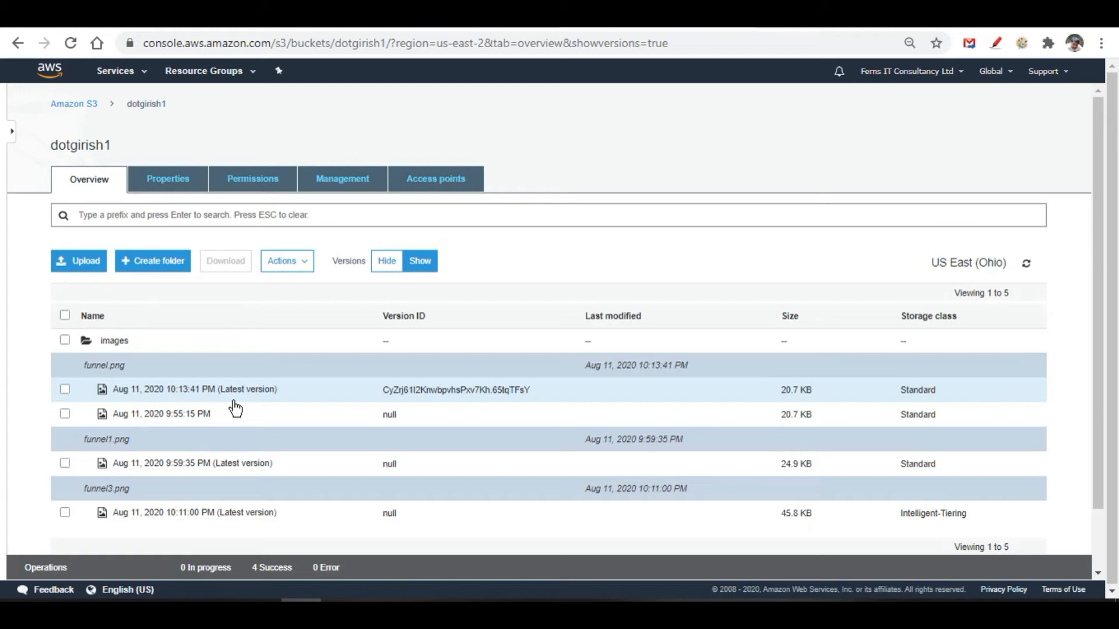
left_click(386, 263)
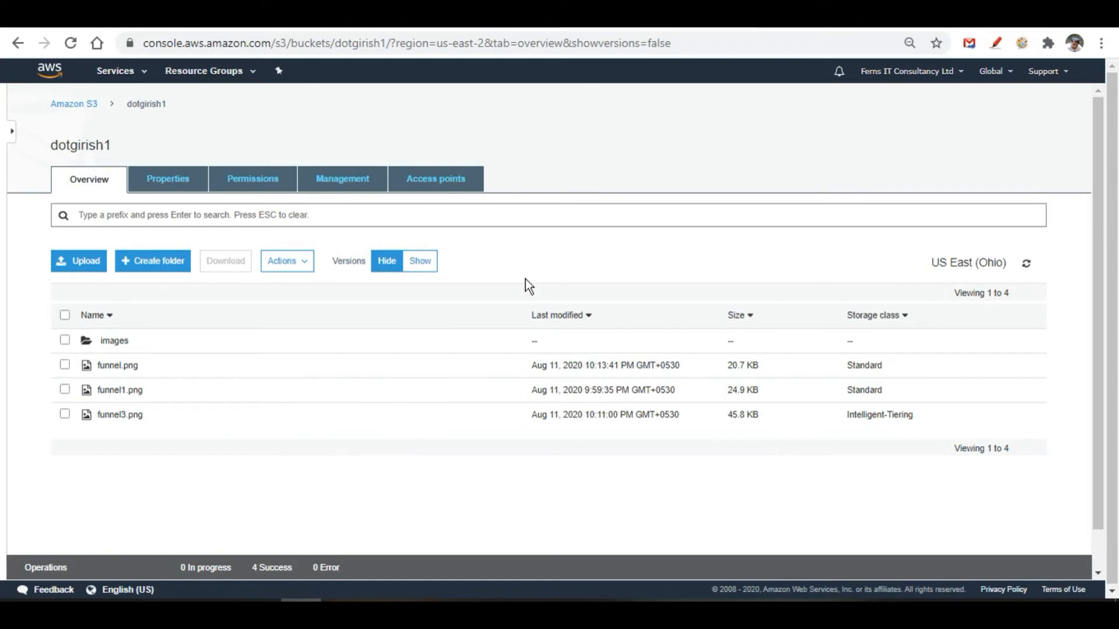
Step: Switch to Notepad, save test.txt containing the line test1, and return to the S3 bucket
key("alt+Tab")
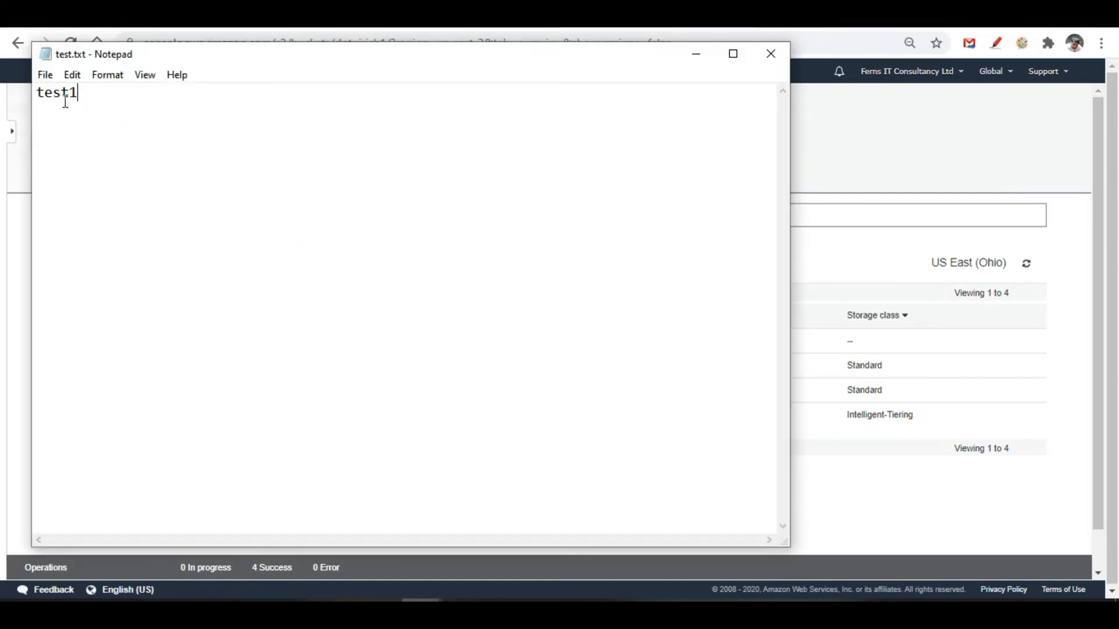
left_click(45, 74)
left_click(98, 145)
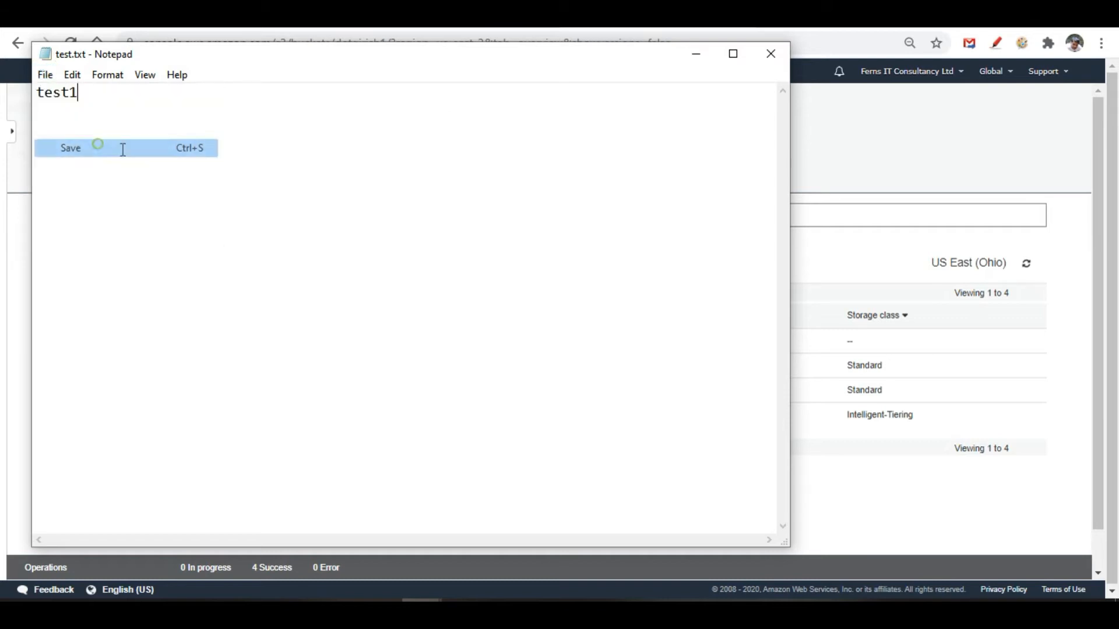
left_click(704, 55)
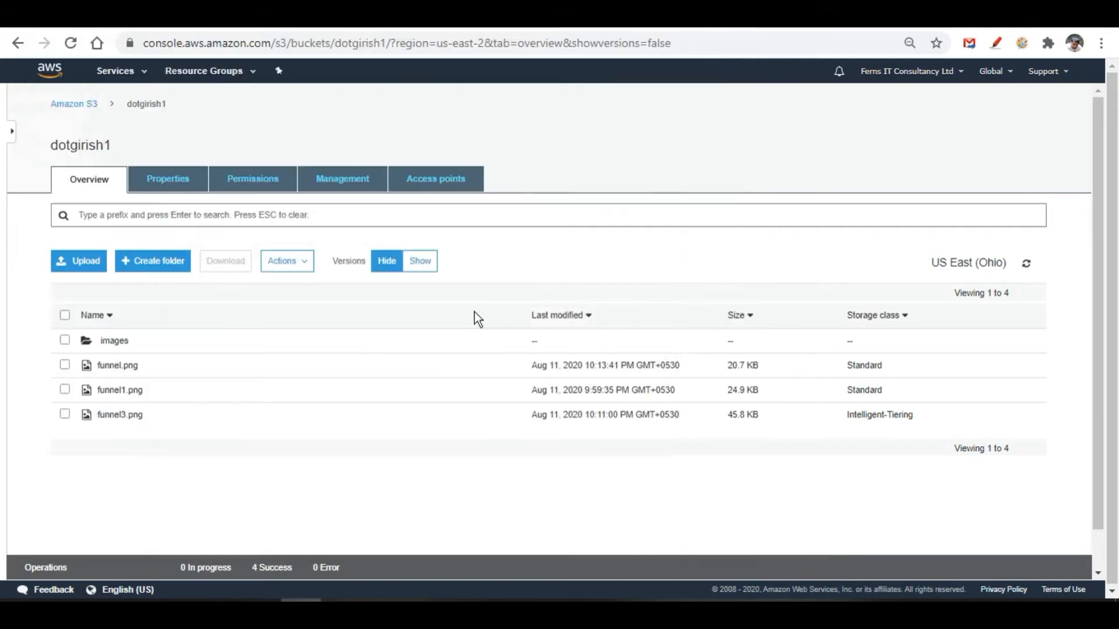
Step: Upload test.txt from the Desktop folder to the bucket with the default settings
left_click(91, 260)
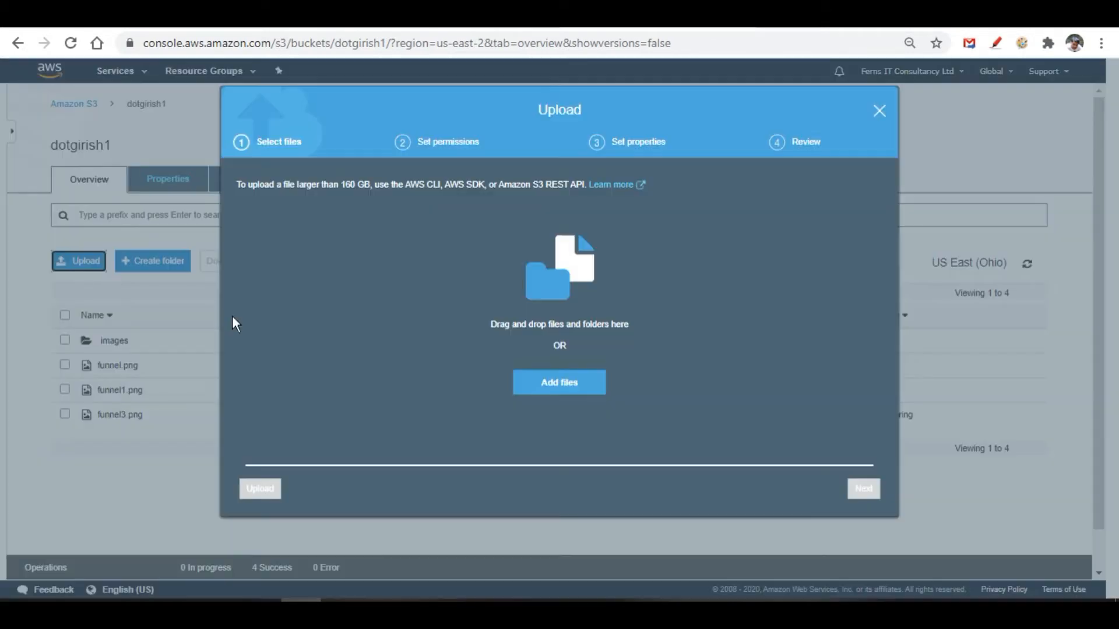
left_click(588, 385)
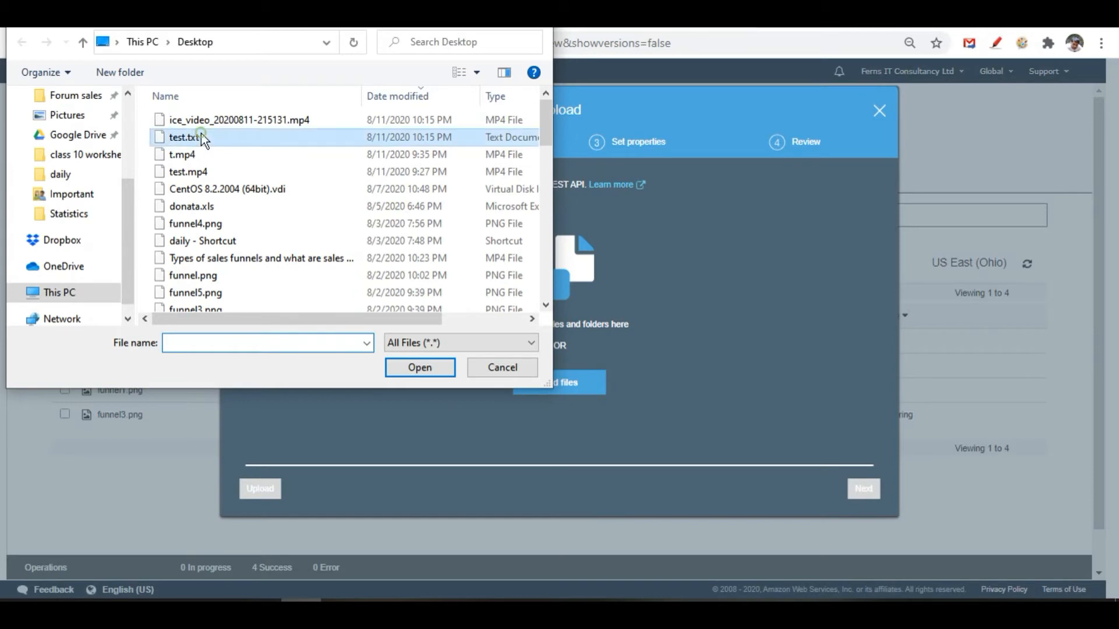
left_click(201, 138)
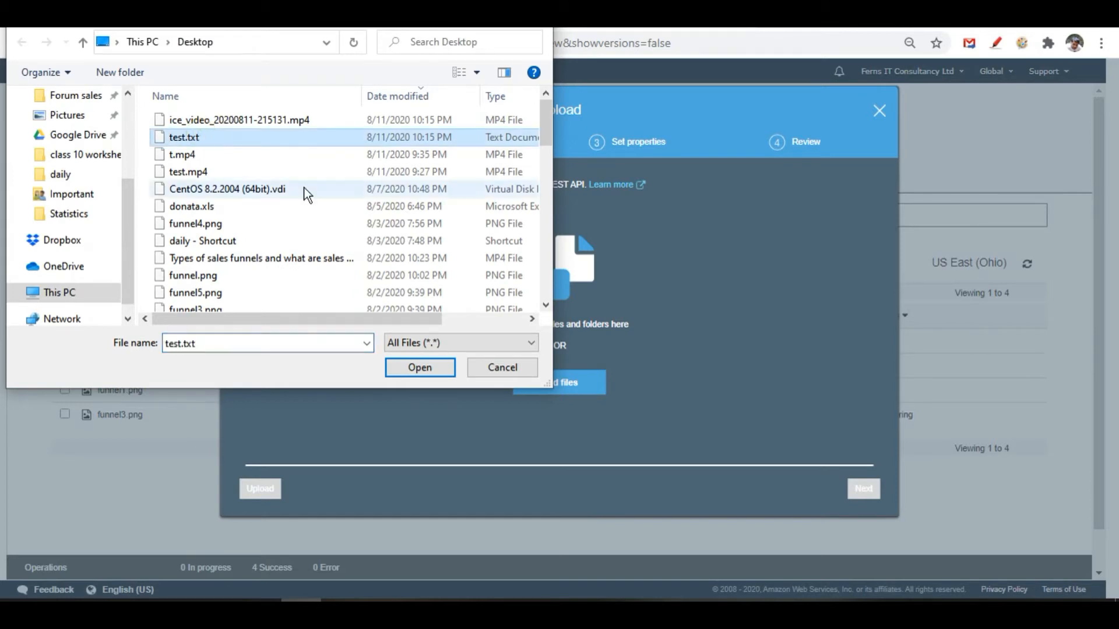
left_click(419, 368)
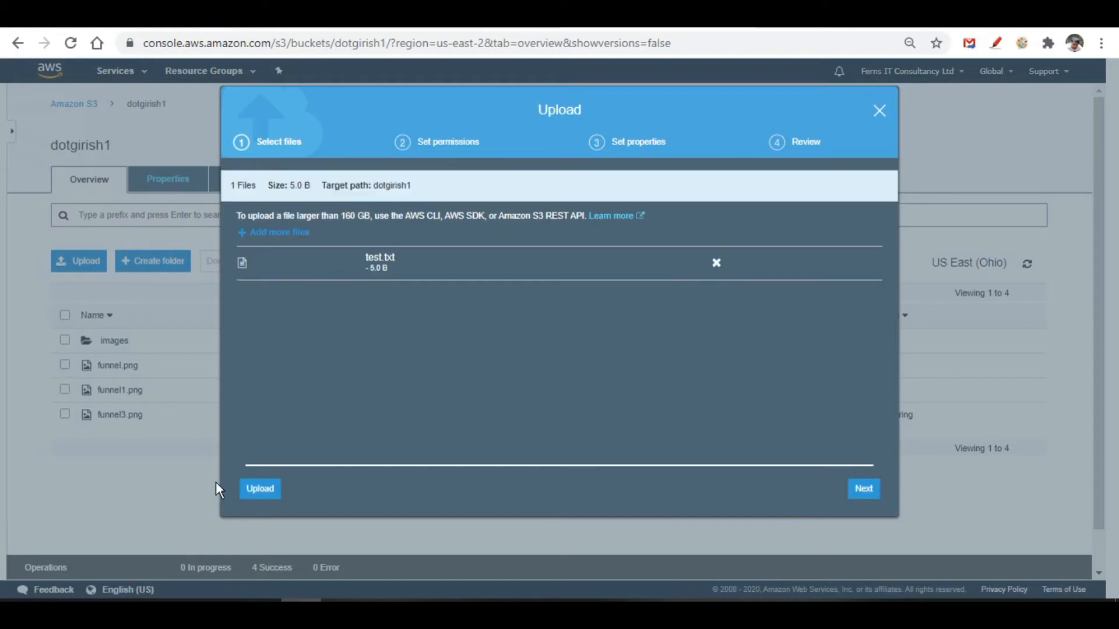
left_click(249, 491)
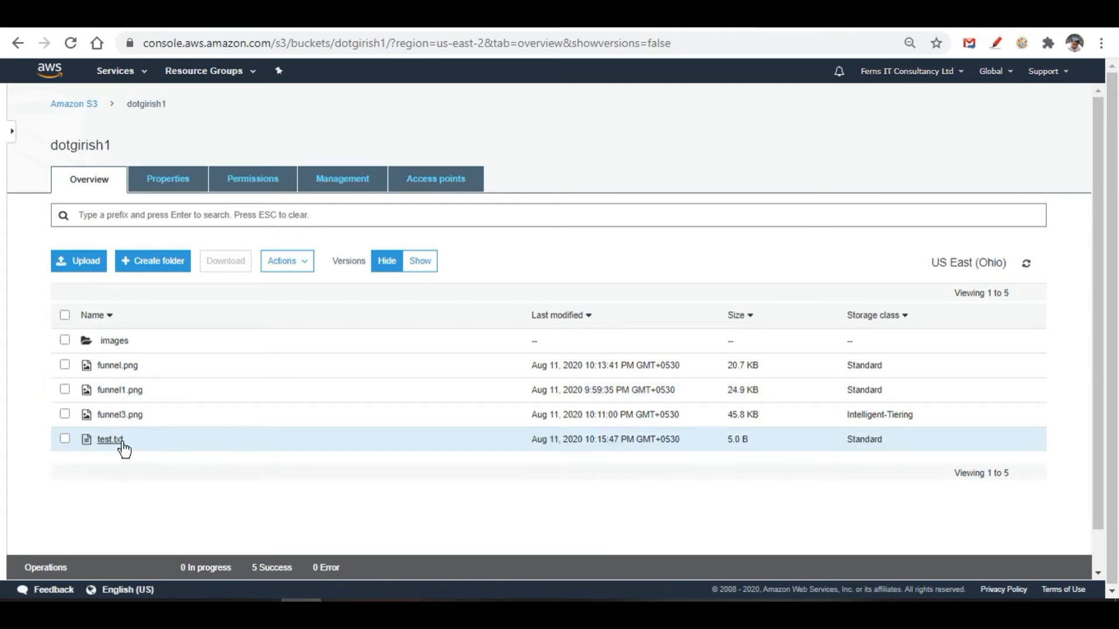
Step: Switch to test.txt in Notepad, add a second line reading test2, save the file, and return to the bucket
mouse_move(421, 600)
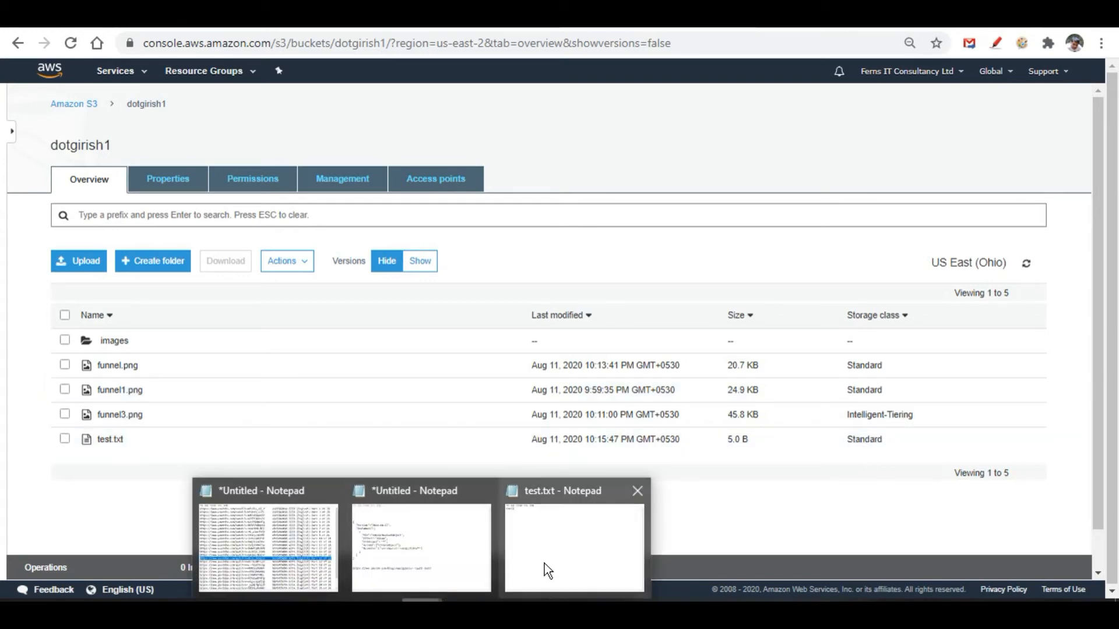
left_click(548, 570)
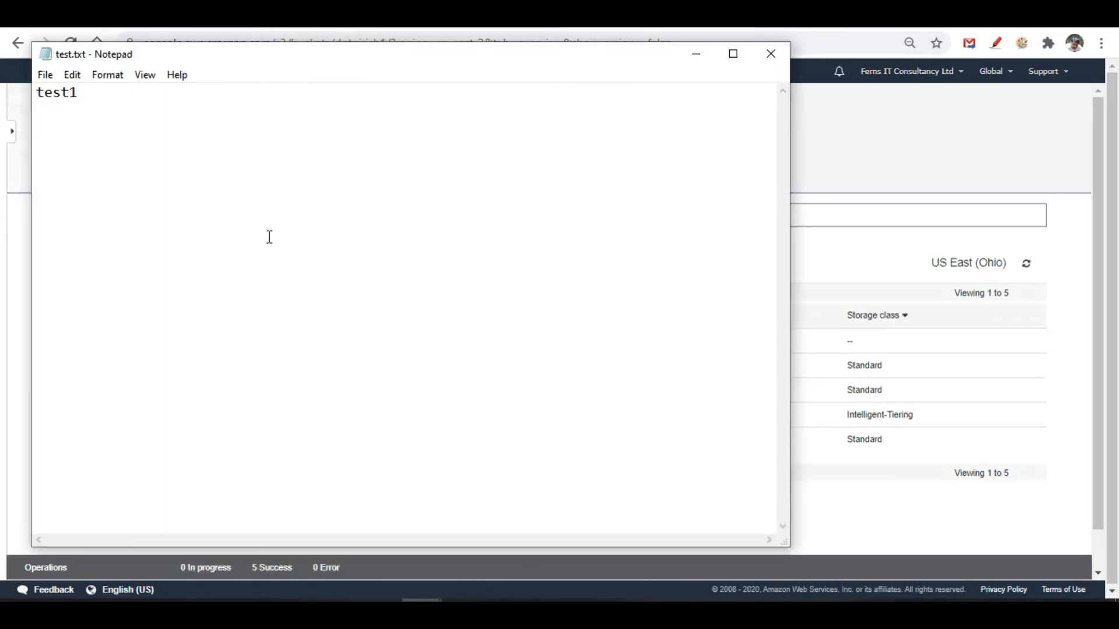
key("Return")
type("test2")
key("ctrl+s")
left_click(696, 53)
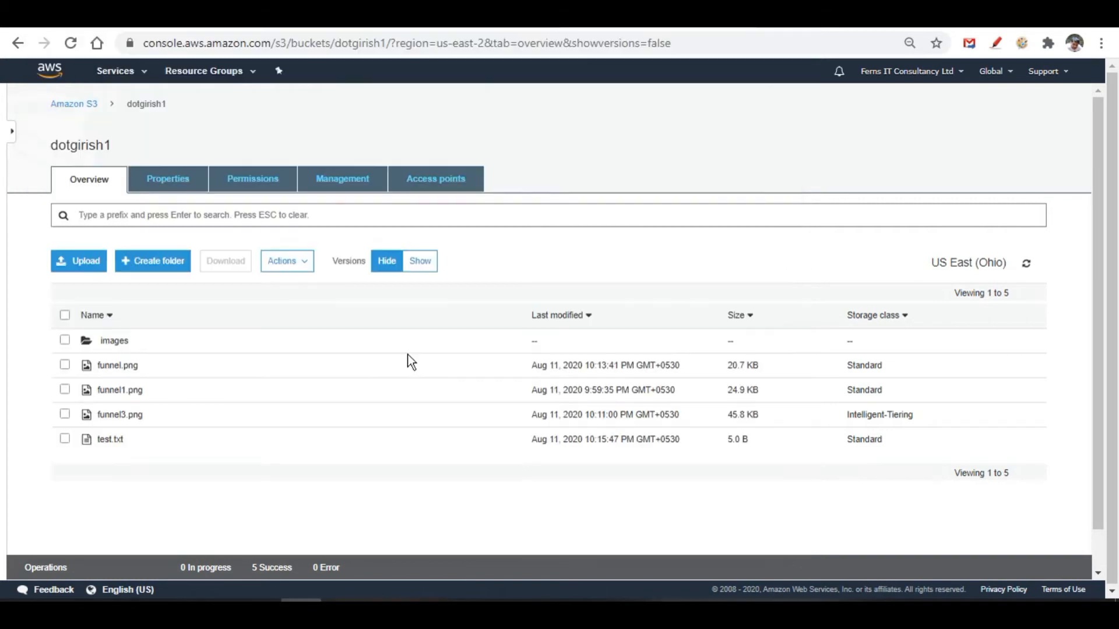
Step: Upload the edited test.txt with its second line to the bucket, keeping the default settings
left_click(100, 261)
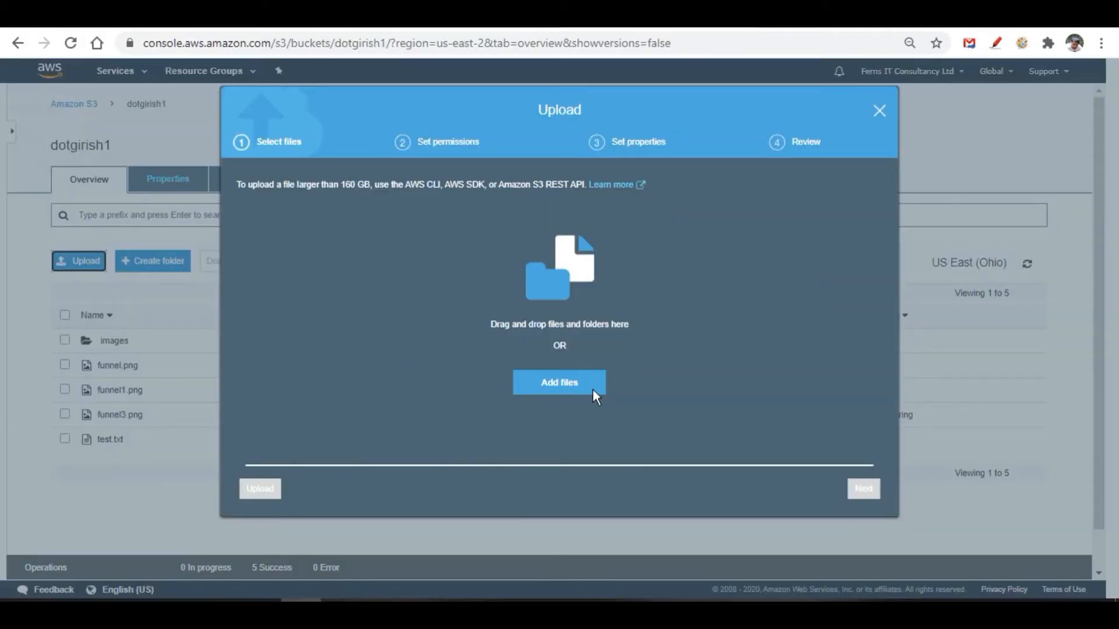
left_click(592, 389)
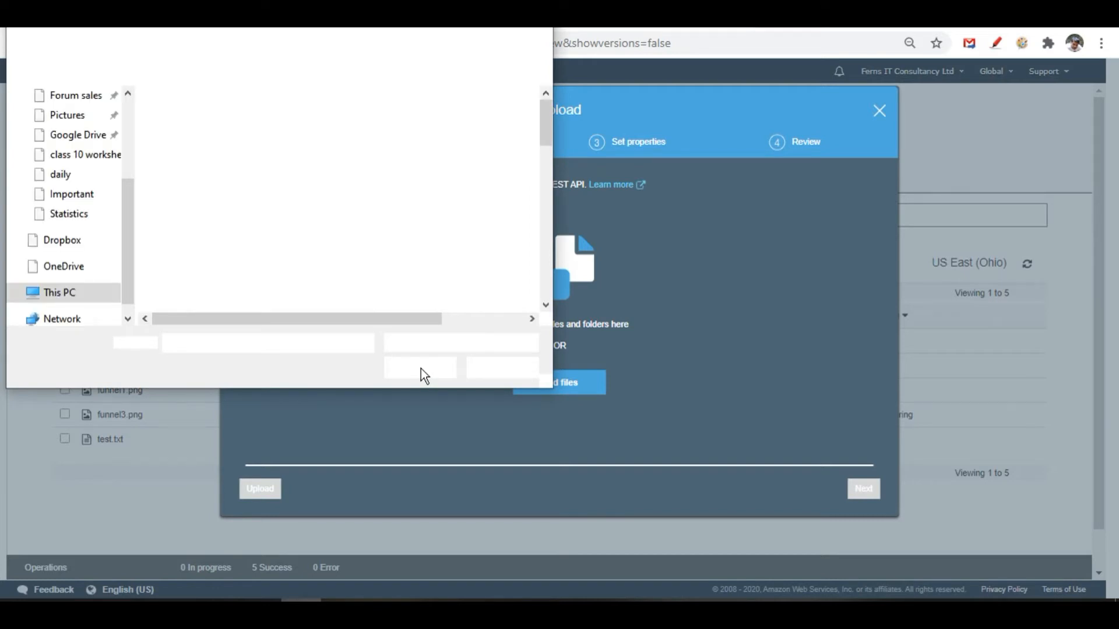
left_click(183, 138)
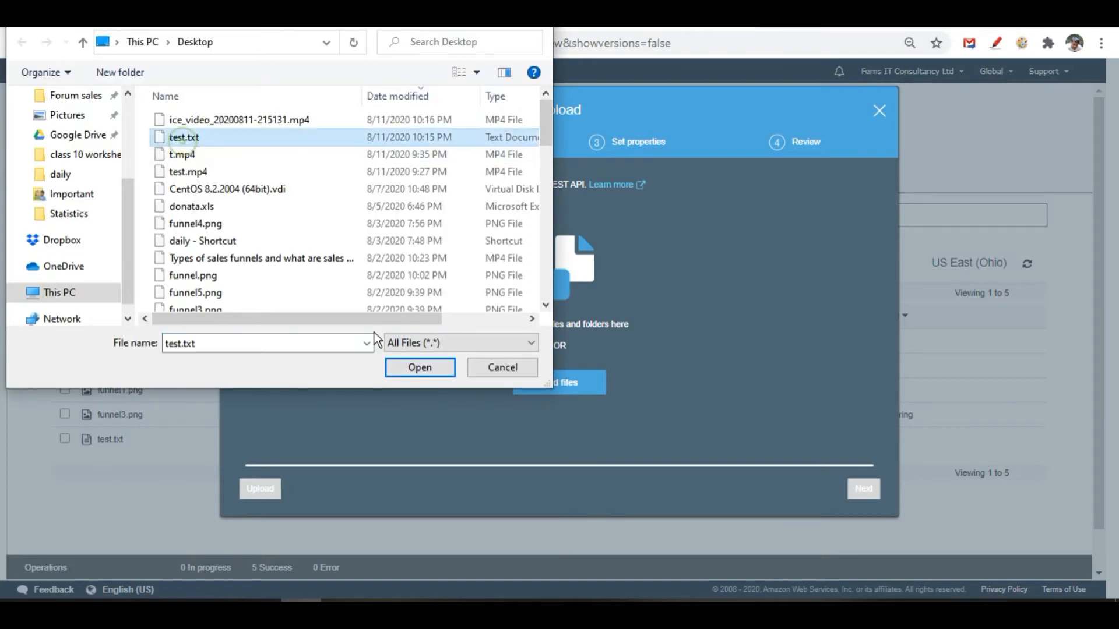
left_click(420, 366)
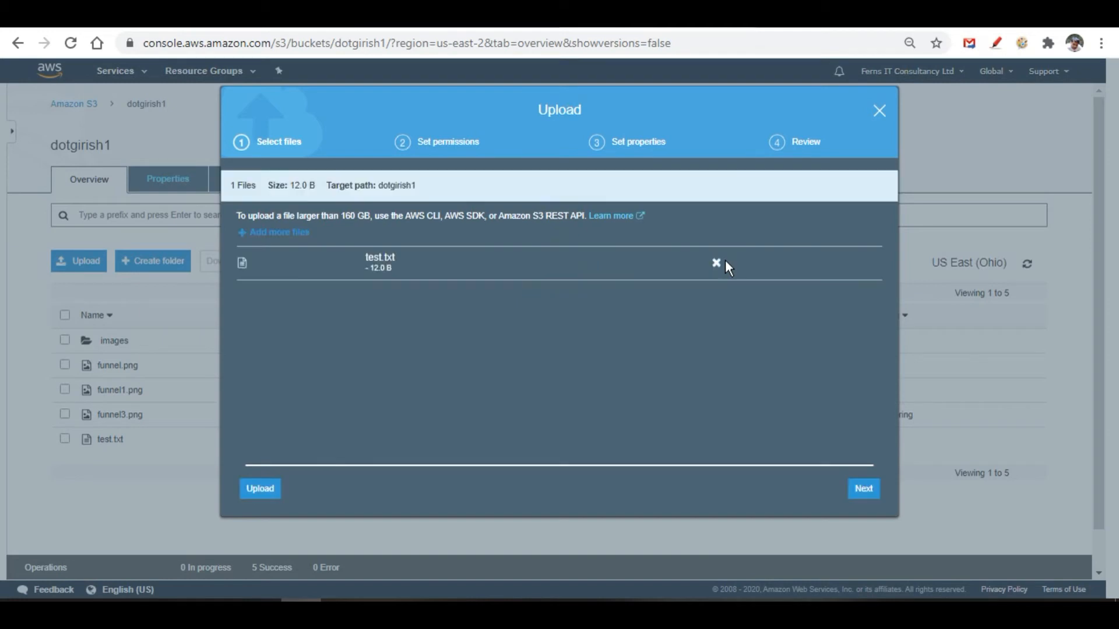
left_click(268, 492)
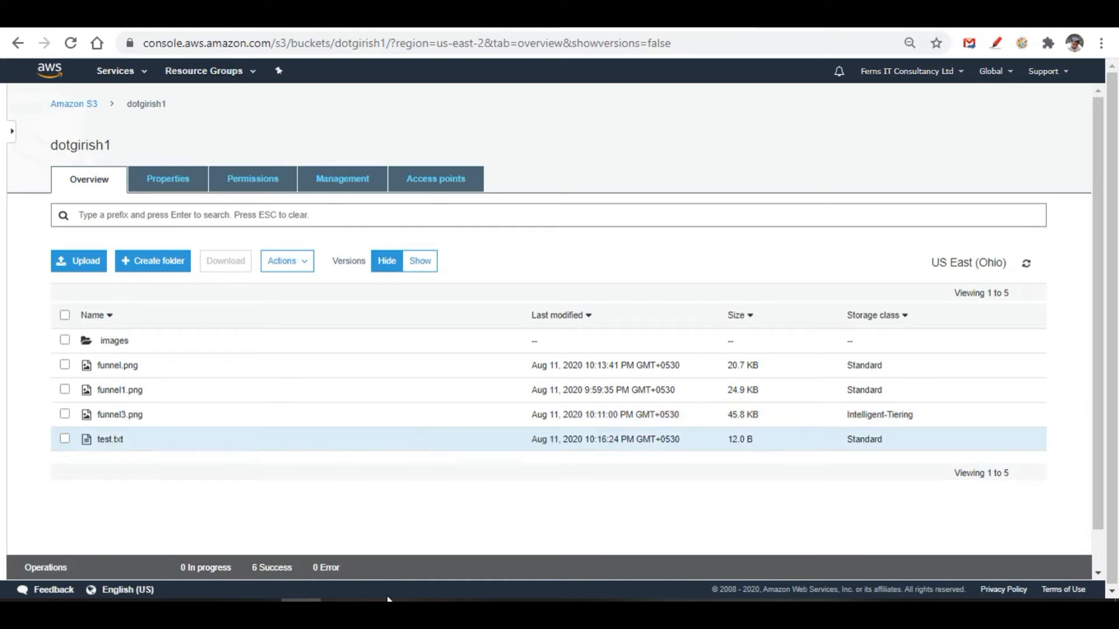
Step: Switch to test.txt in Notepad, add a third line reading test3, save the file, and return to the bucket
mouse_move(421, 600)
left_click(546, 553)
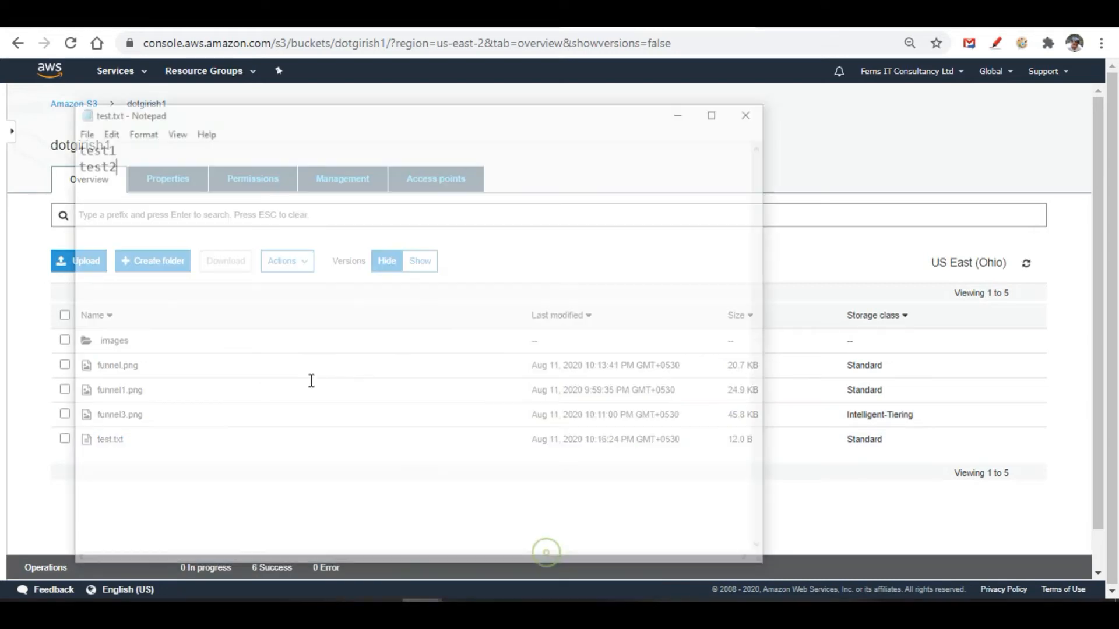
key("Return")
type("te")
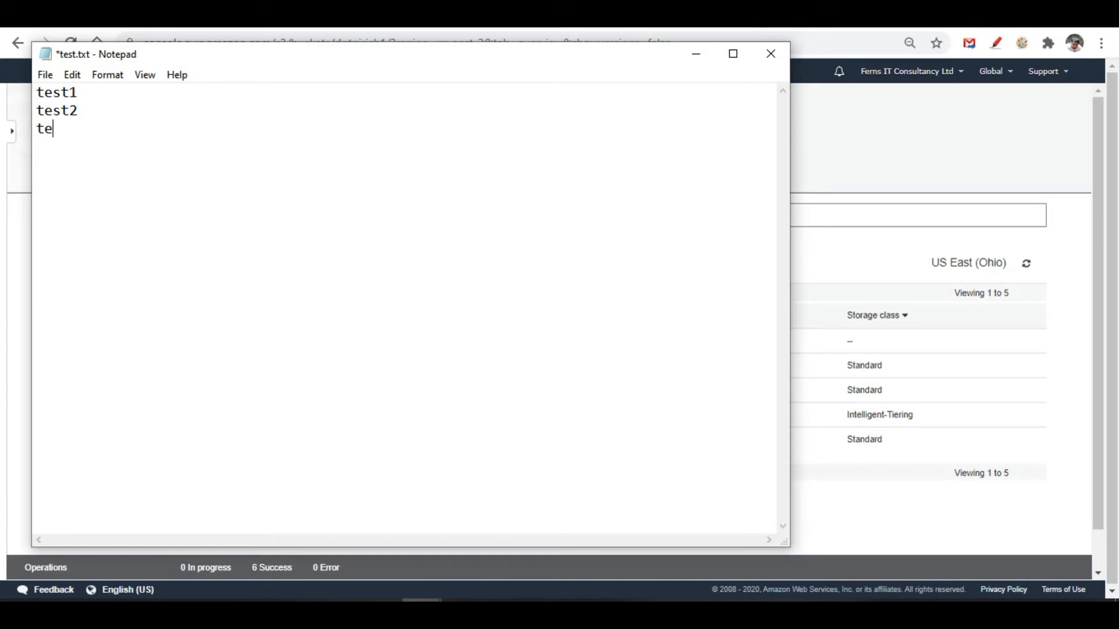
type("st3")
key("ctrl+s")
left_click(696, 58)
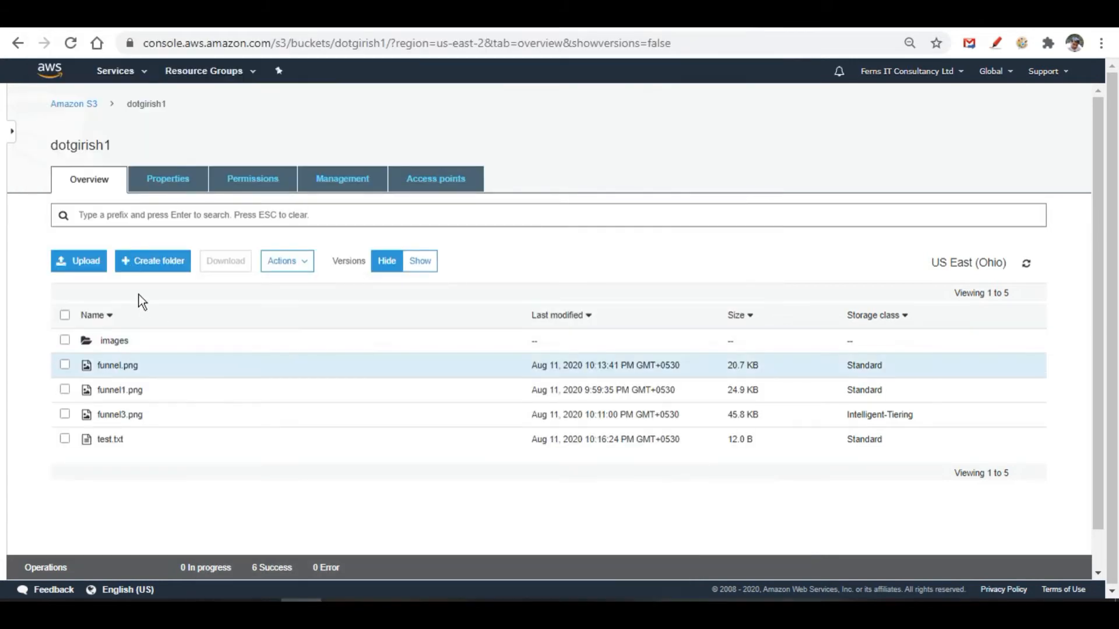
Step: Upload the three-line test.txt from the Desktop folder to the bucket with the default settings
left_click(91, 268)
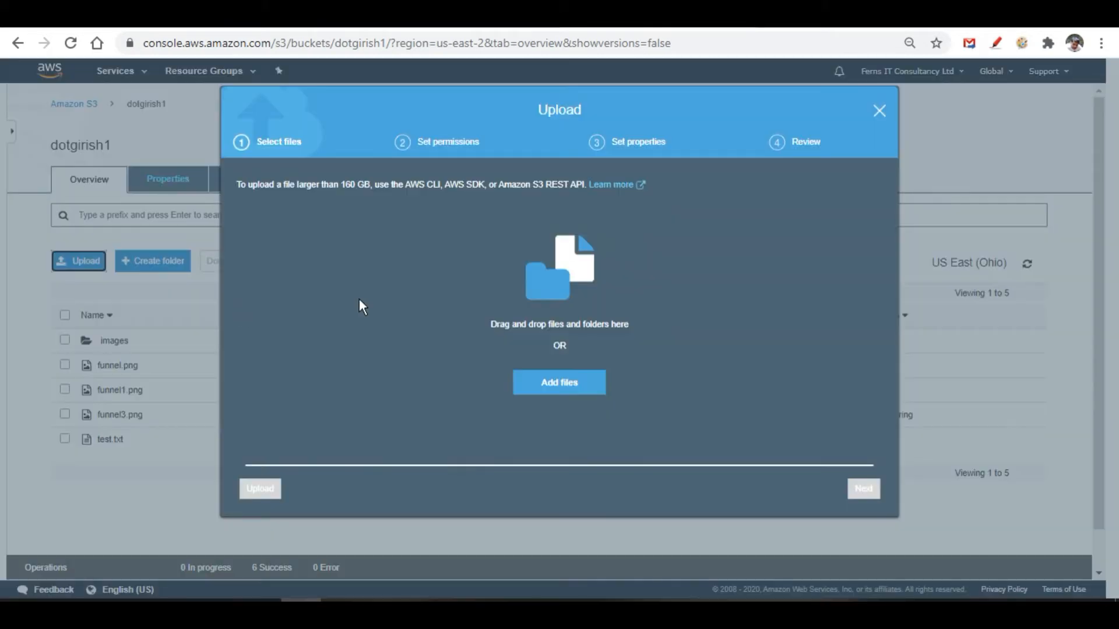
left_click(589, 382)
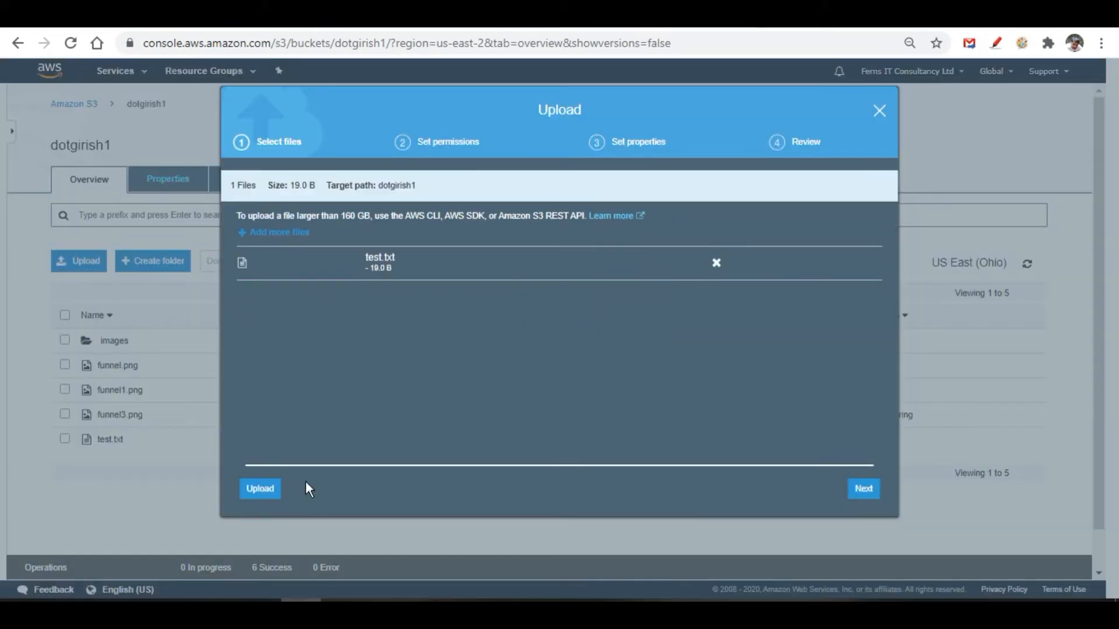
left_click(259, 488)
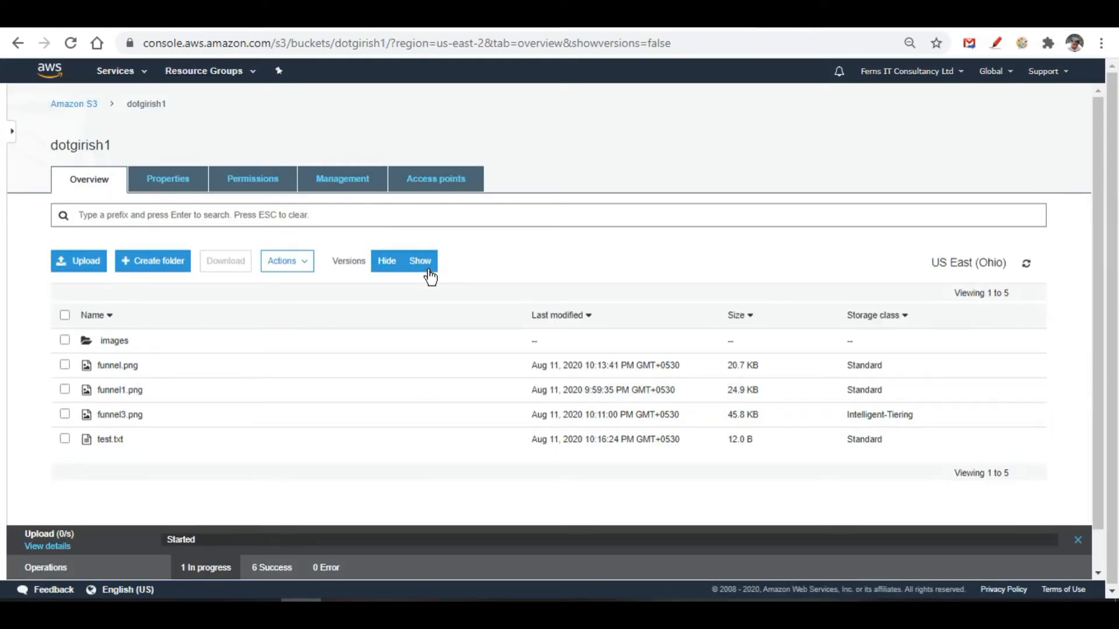
Step: Show the bucket's object versions and open the latest version of test.txt to view its contents
left_click(411, 265)
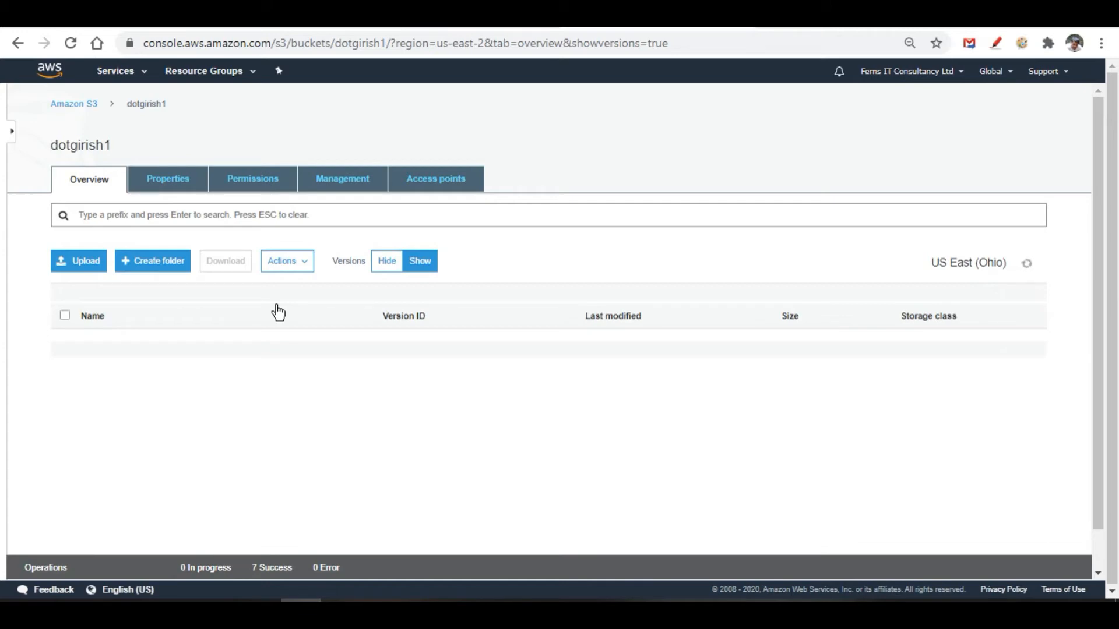
scroll(278, 313, "down", 2)
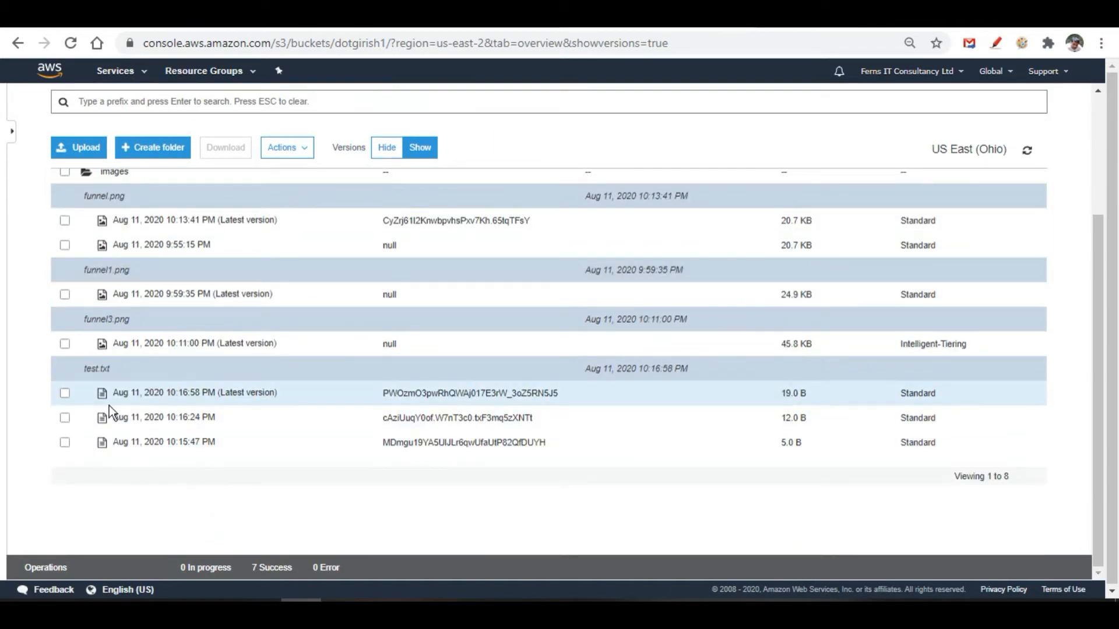
right_click(144, 399)
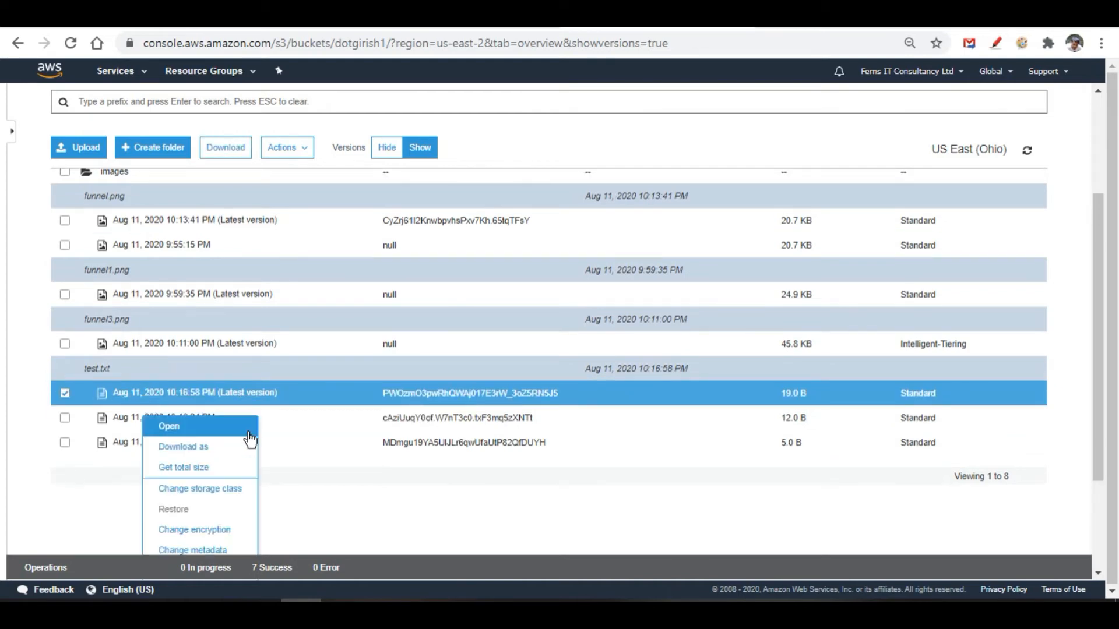
scroll(219, 510, "down", 2)
scroll(219, 511, "down", 1)
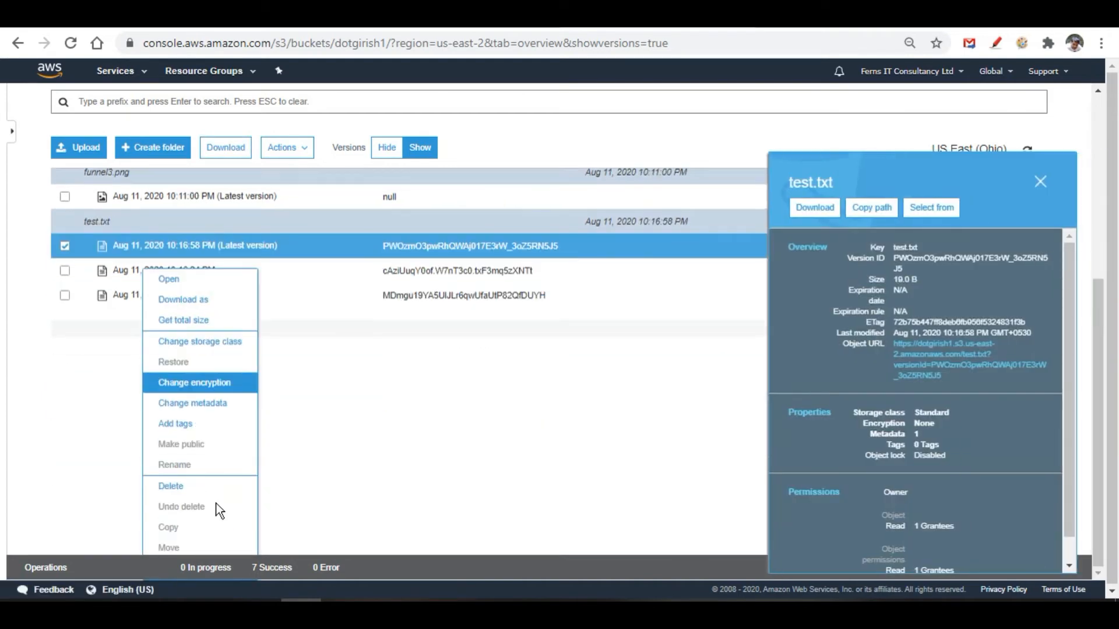
left_click(193, 283)
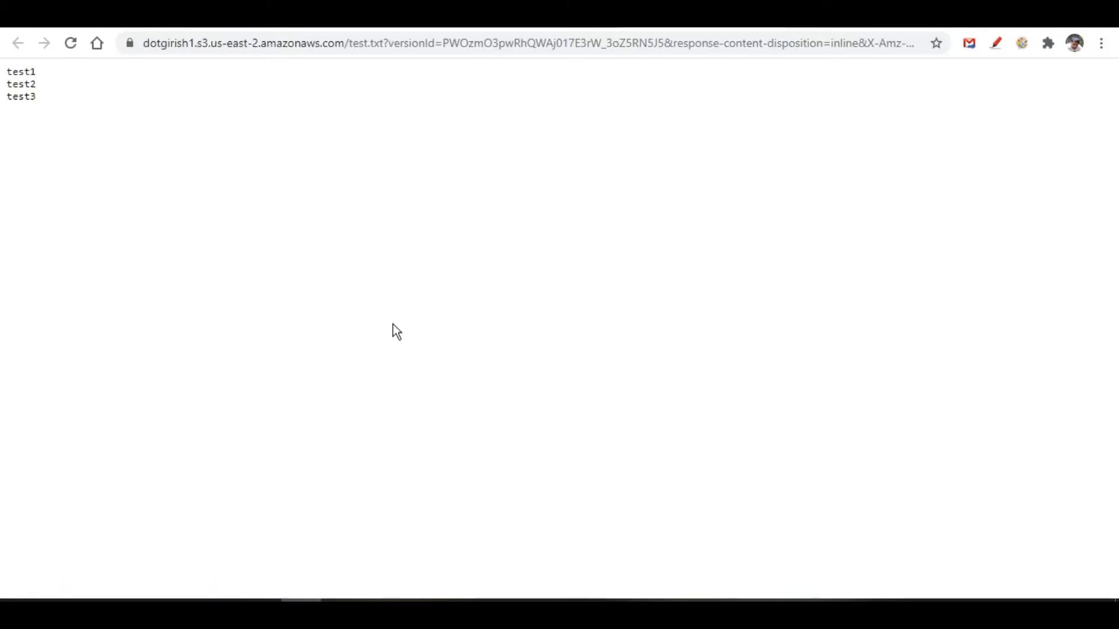
Step: Open the 10:16:24 PM version of test.txt to view its contents, and return to the bucket's version list
key("ctrl+w")
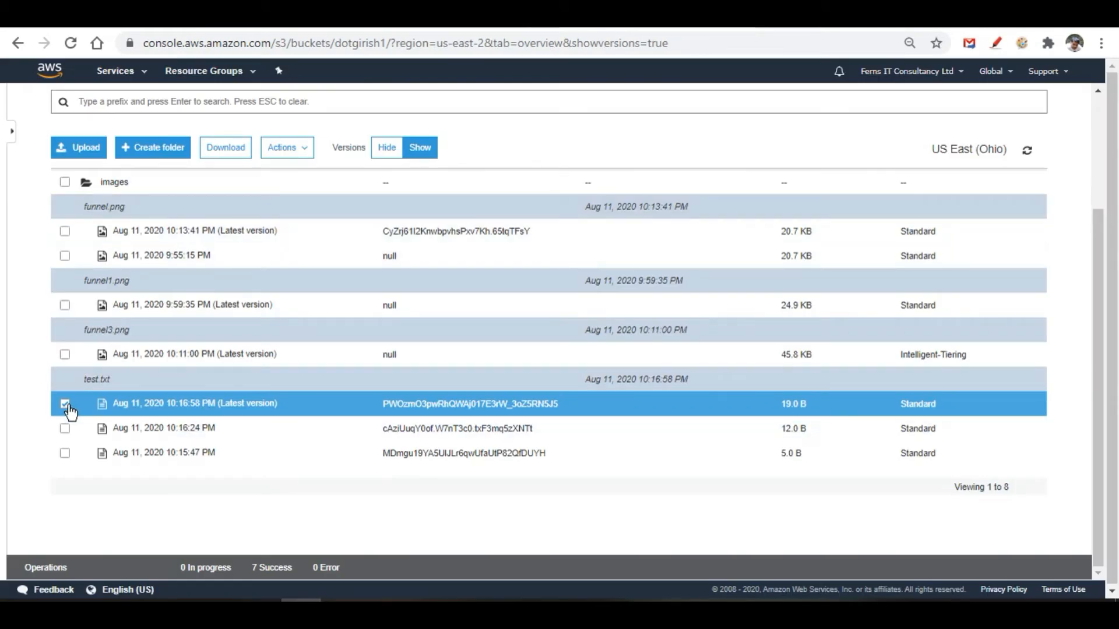
left_click(145, 438)
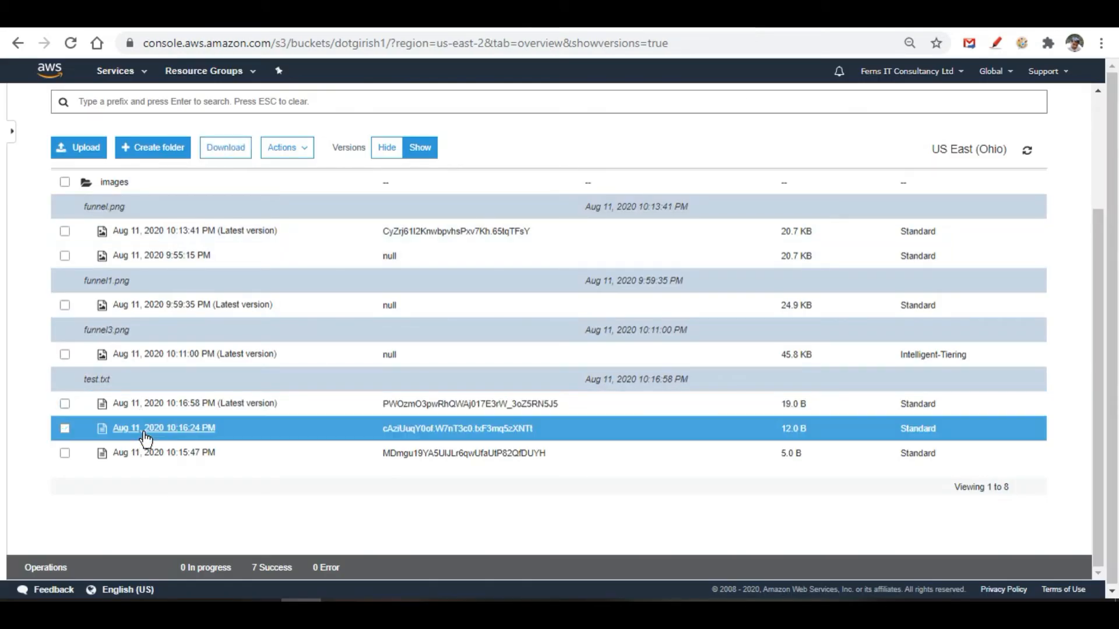
right_click(145, 438)
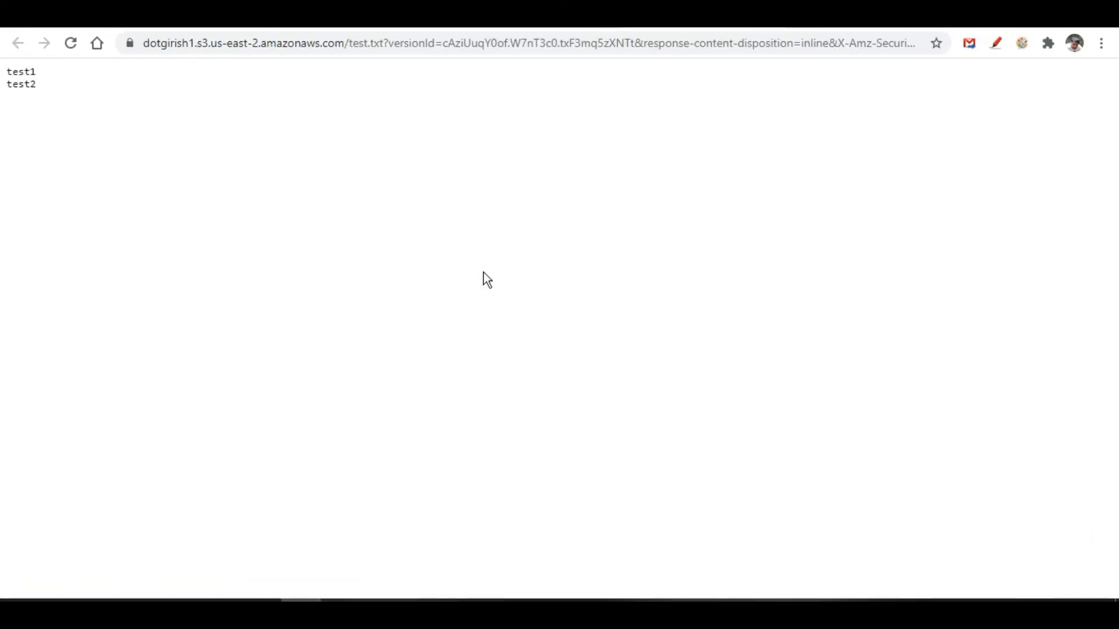
key("ctrl+w")
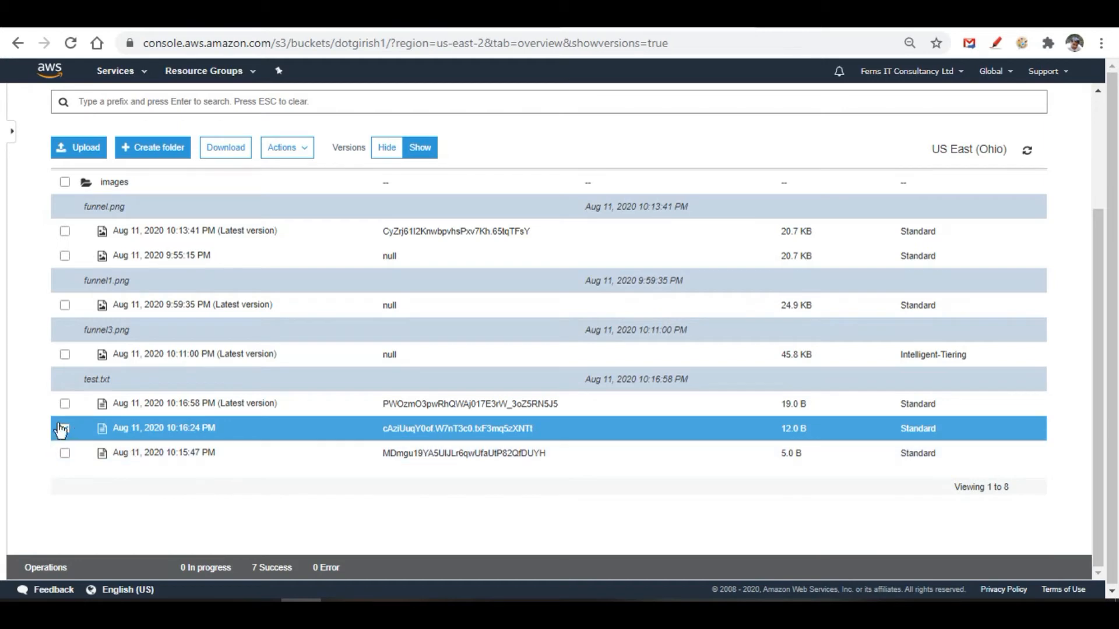
Step: Select the 10:16:24 PM version of test.txt in the version list and switch the bucket back to hiding object versions
left_click(64, 431)
left_click(402, 152)
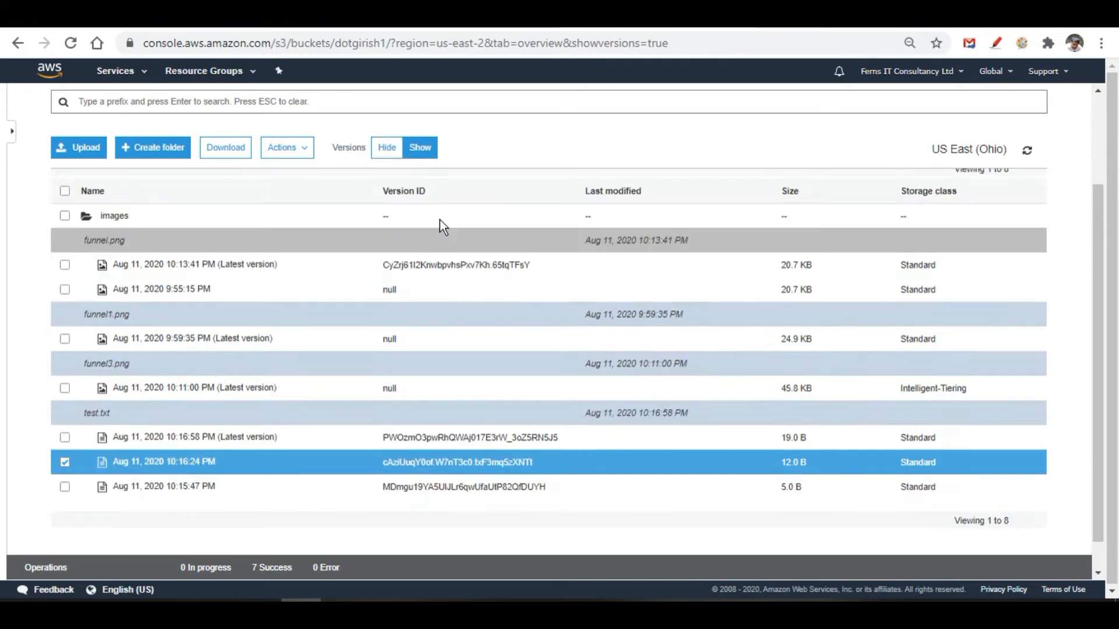
scroll(326, 442, "up", 2)
scroll(359, 441, "down", 1)
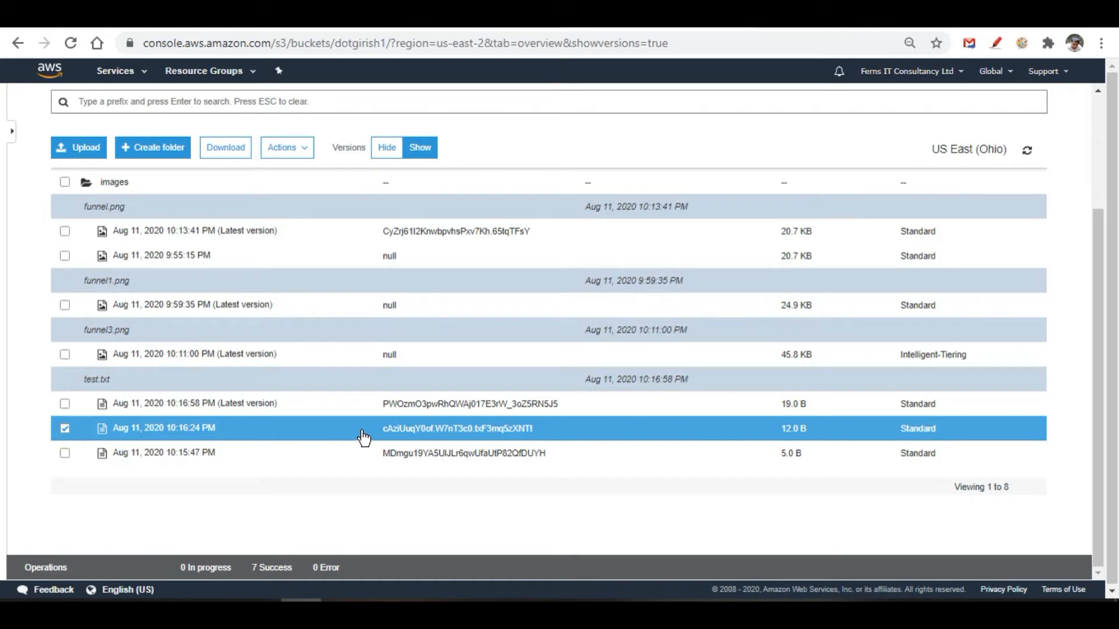
left_click(383, 149)
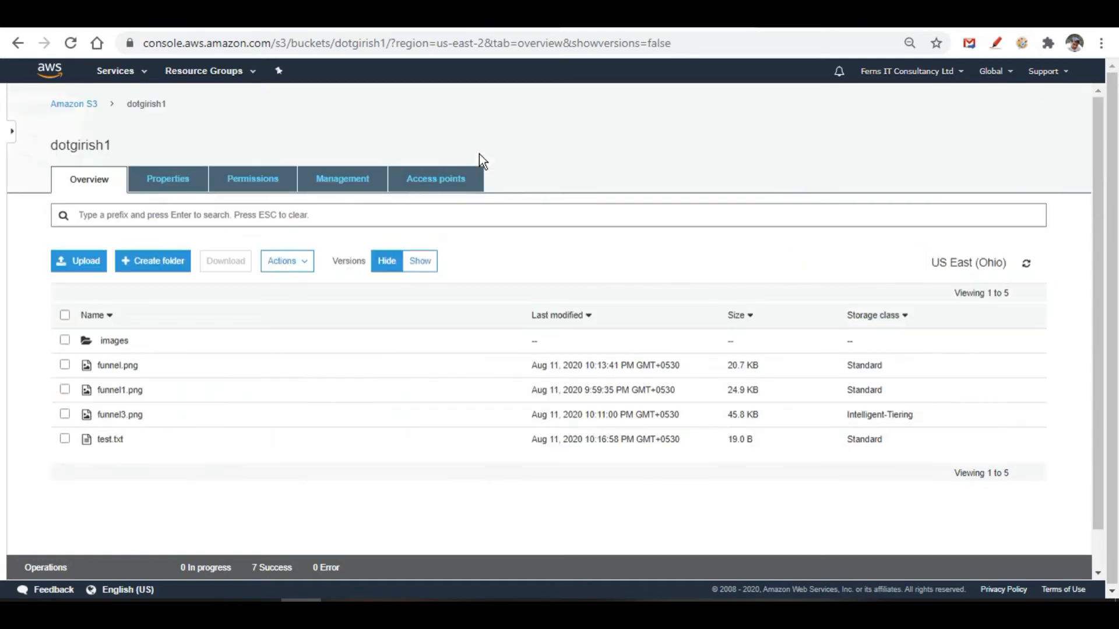
left_click(110, 441)
Step: Create a second bucket named dotgirish2 in the Asia Pacific (Mumbai) region with the default settings
left_click(74, 106)
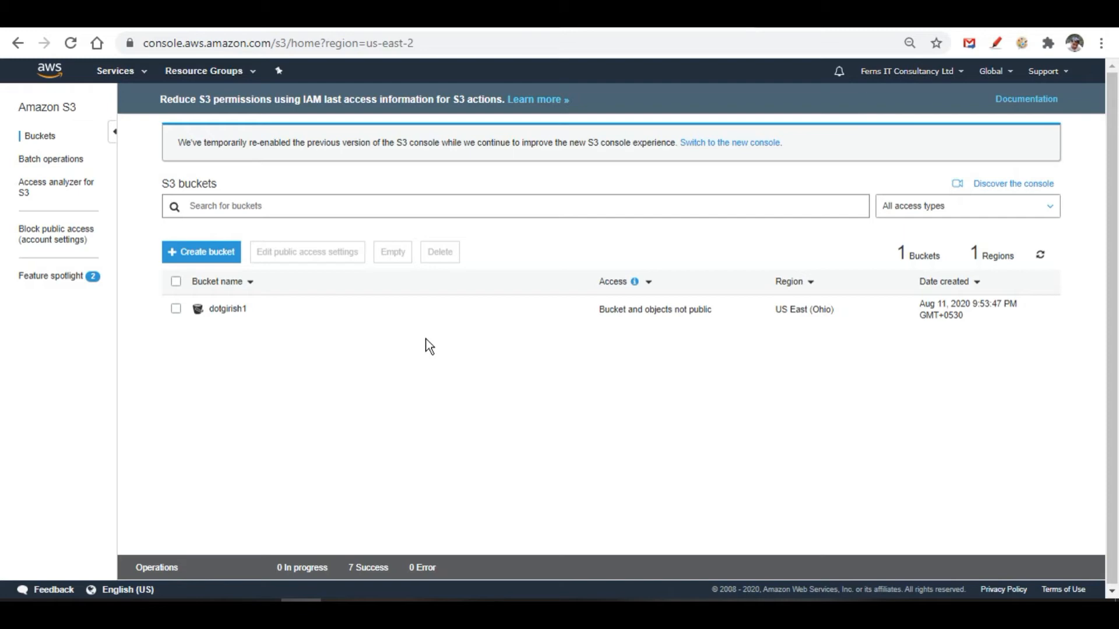
left_click(205, 251)
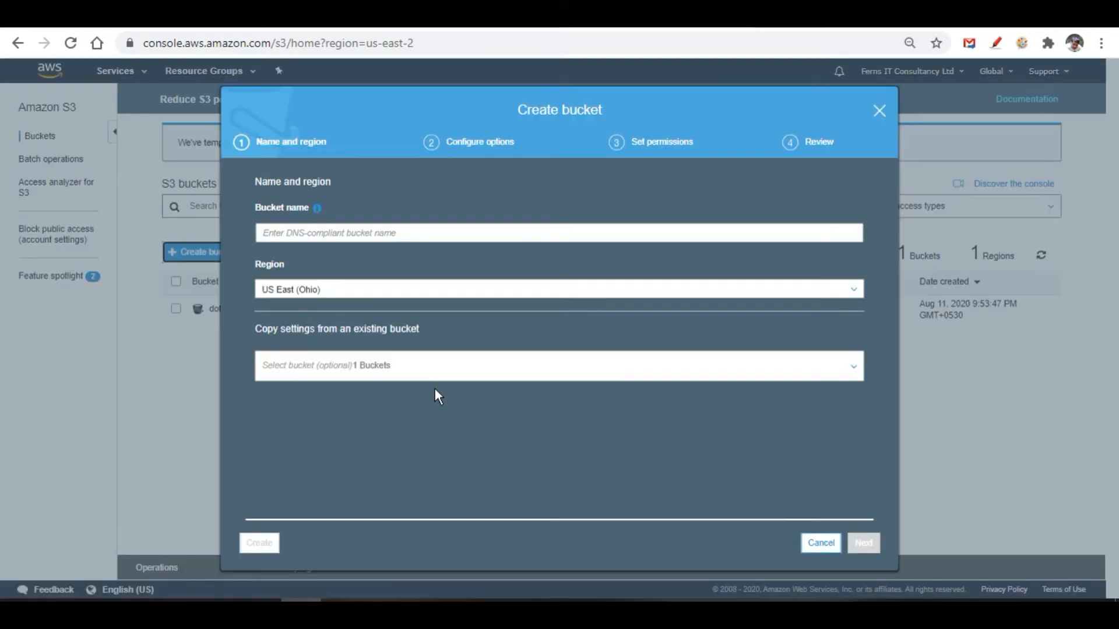
left_click(357, 233)
type("dotgirish2")
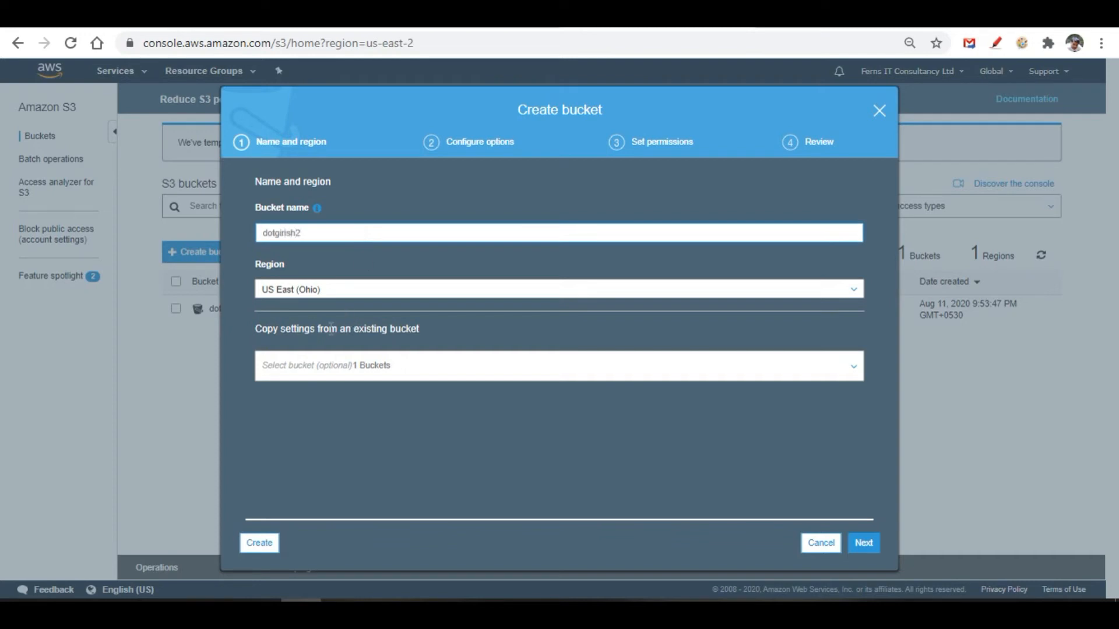
left_click(325, 289)
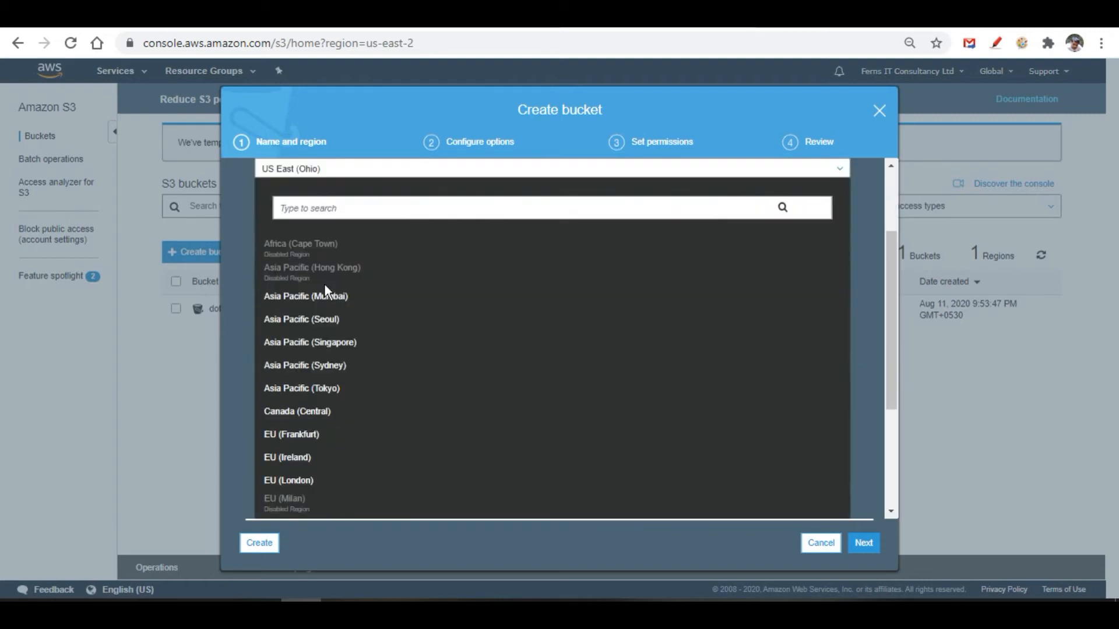
left_click(324, 286)
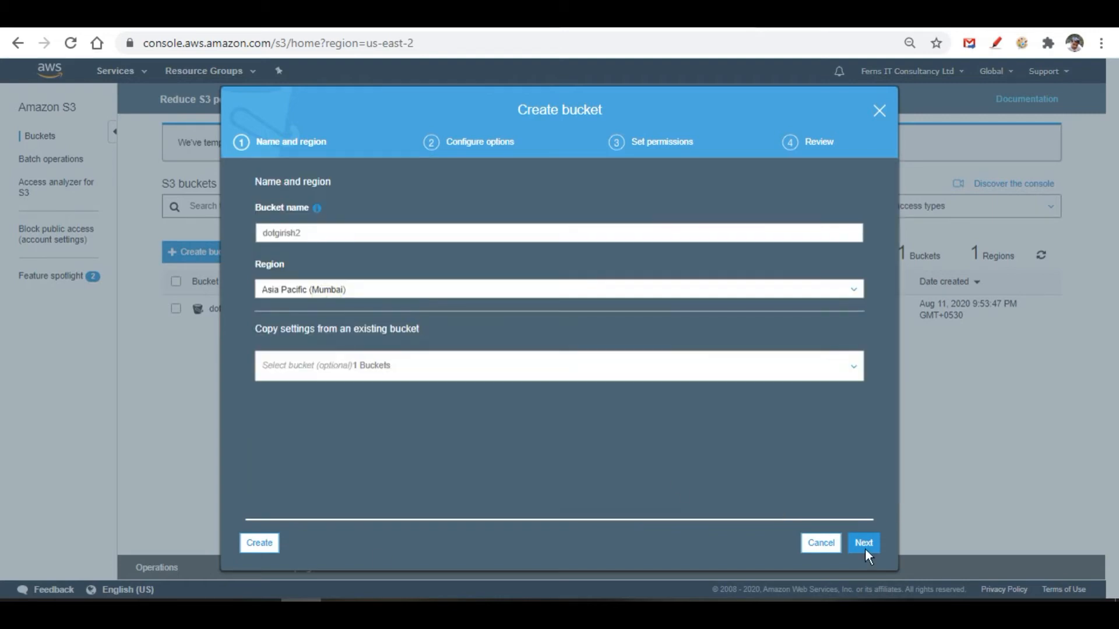
mouse_move(870, 555)
left_mouse_down()
mouse_move(229, 550)
mouse_move(378, 464)
left_mouse_up()
left_click(261, 544)
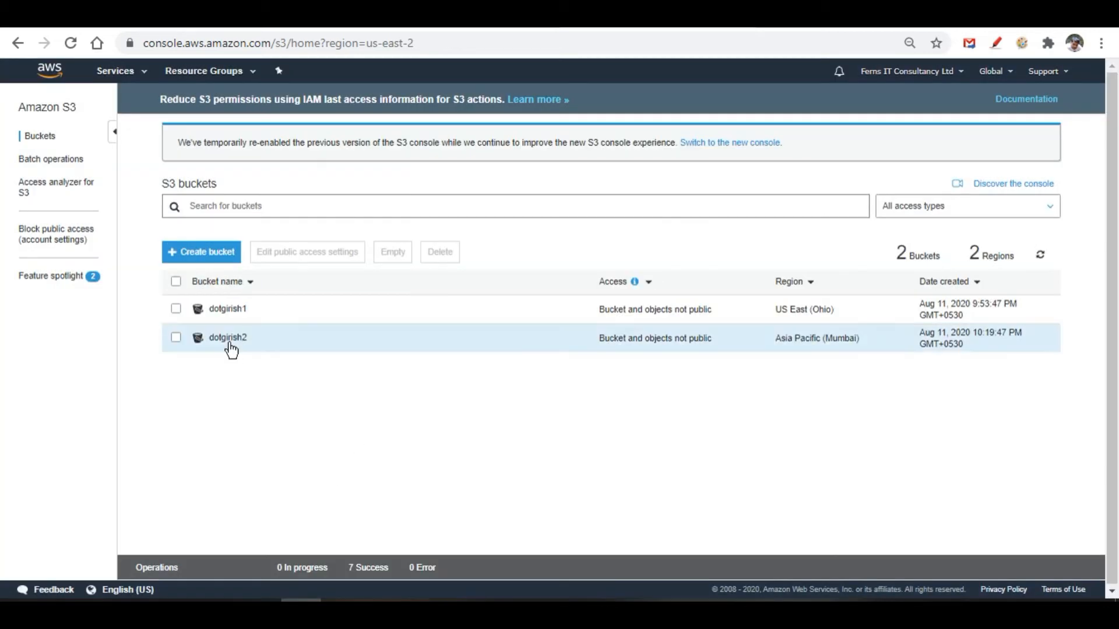
Step: Look into the dotgirish2 bucket, and review the summary of dotgirish1's properties, permissions and management settings from the bucket list
left_click(228, 340)
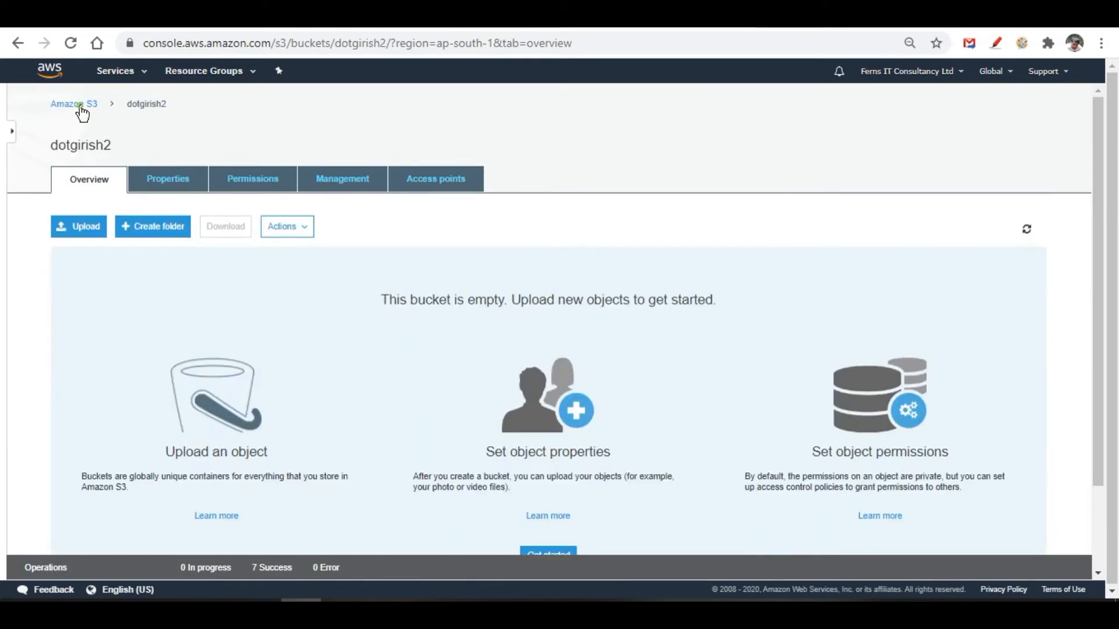
left_click(81, 106)
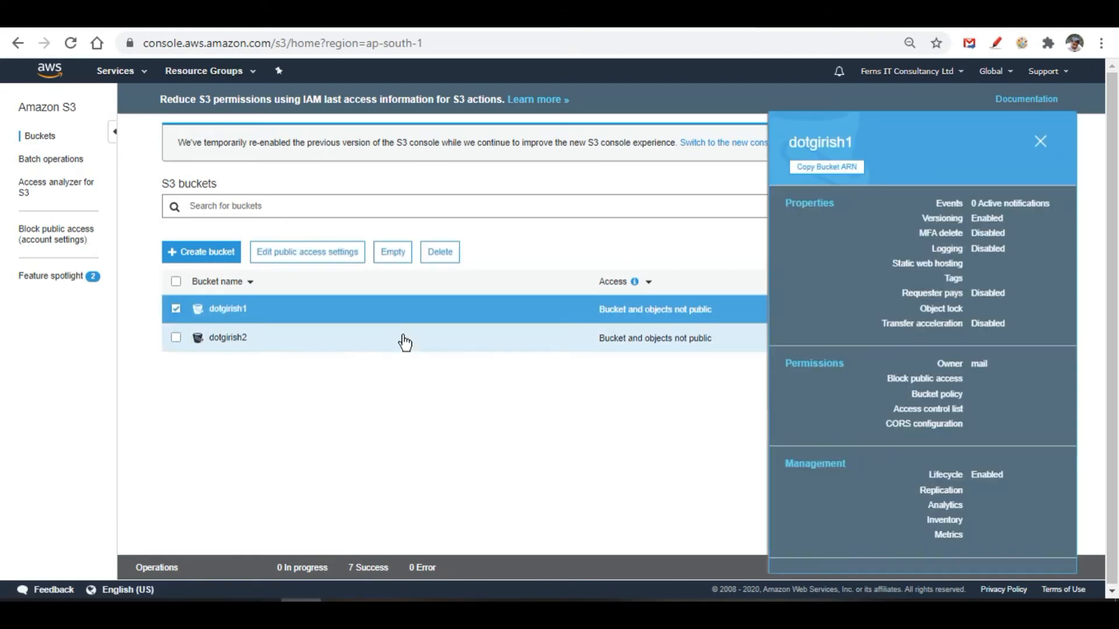
left_click(484, 462)
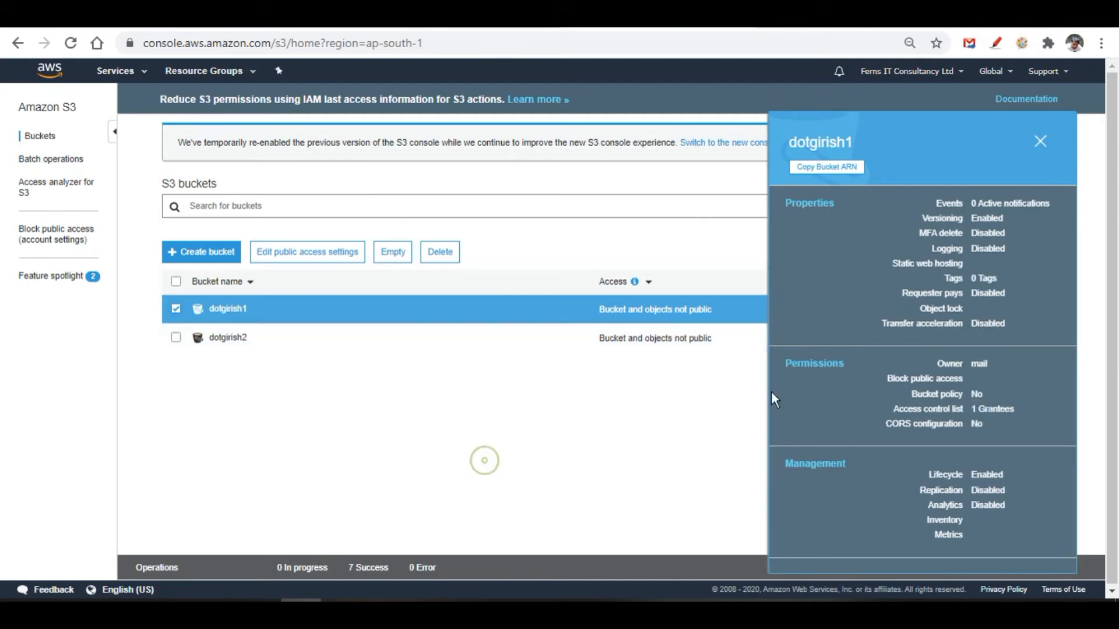
left_click(1040, 142)
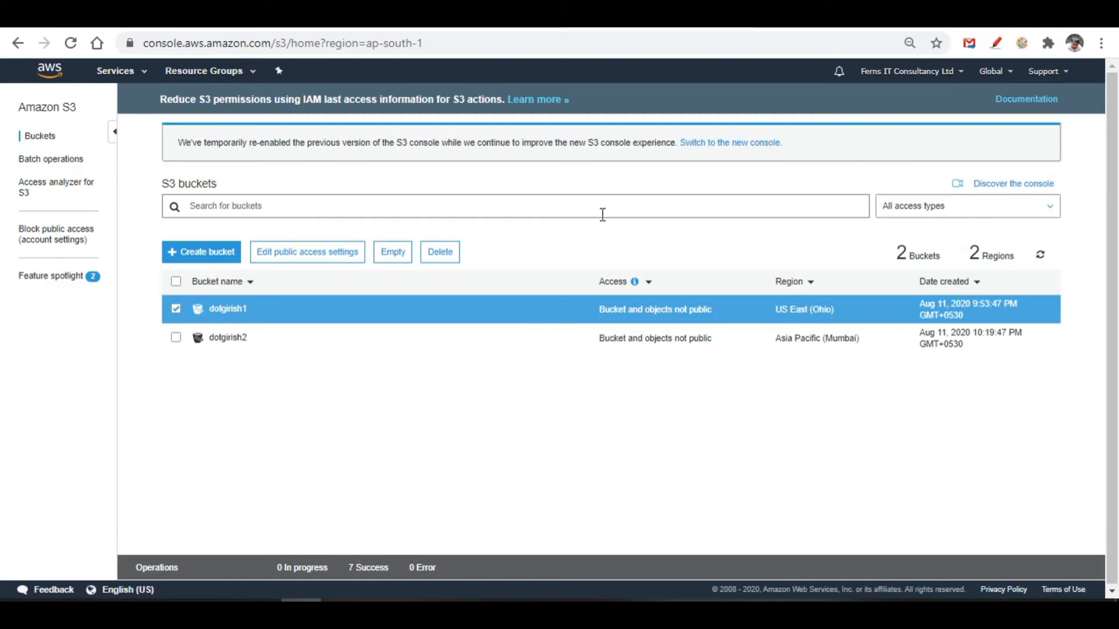
left_click(315, 402)
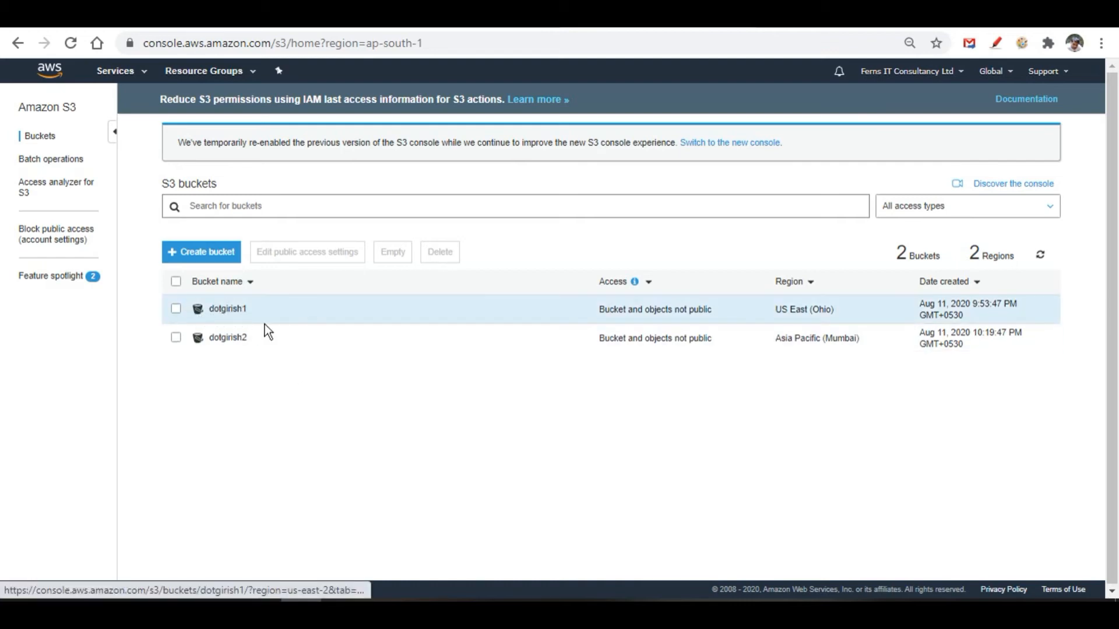
Step: Enable versioning in the properties of the dotgirish2 bucket and save the setting
left_click(227, 339)
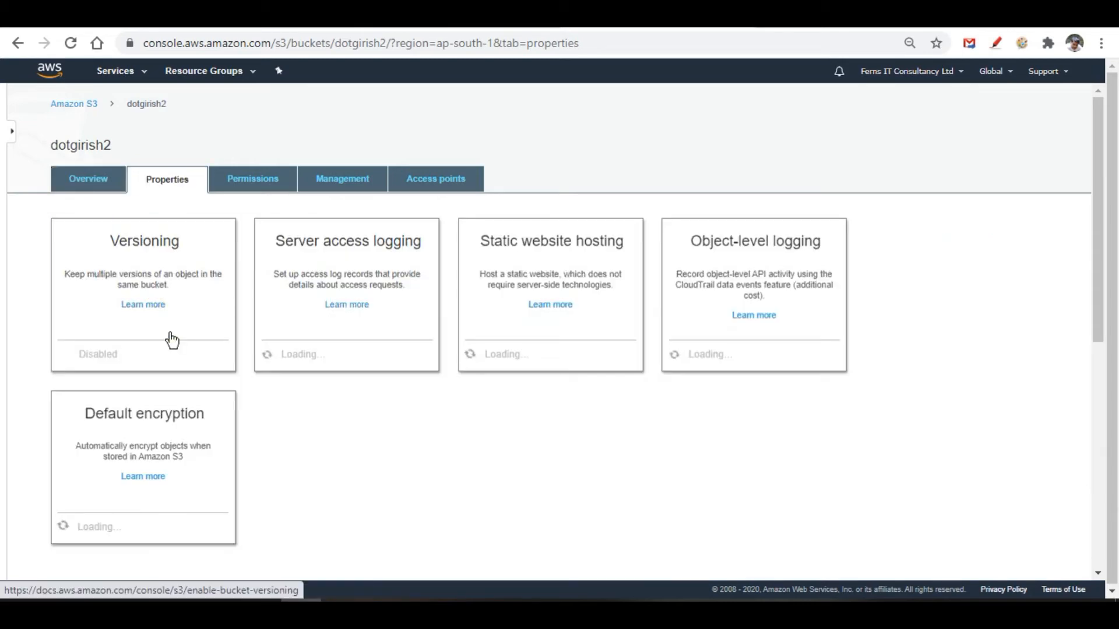
left_click(169, 340)
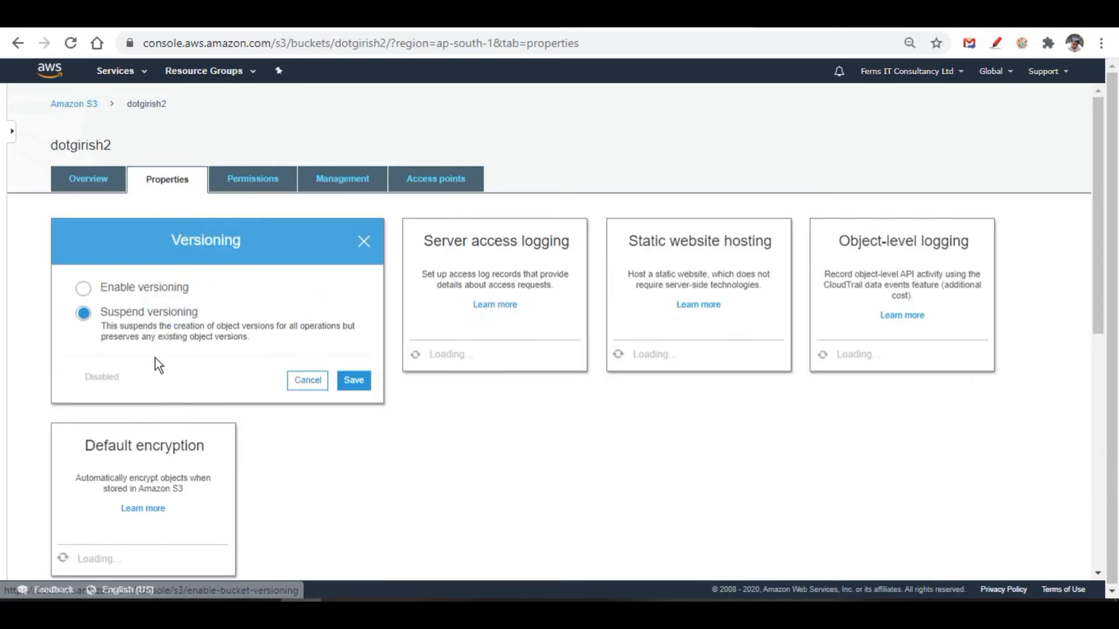
left_click(84, 288)
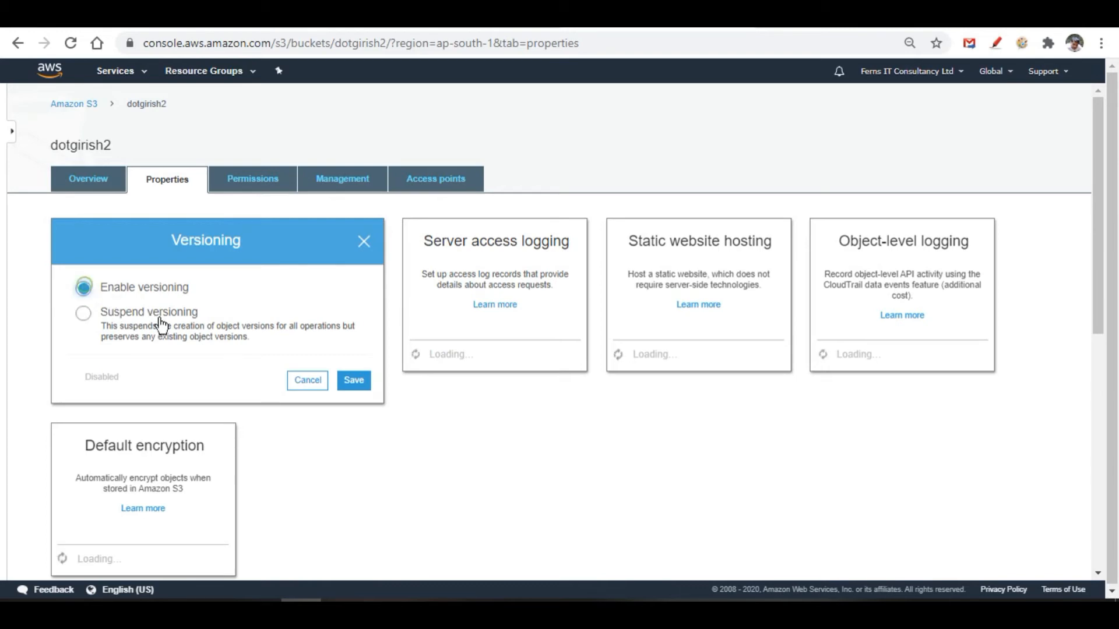
left_click(354, 381)
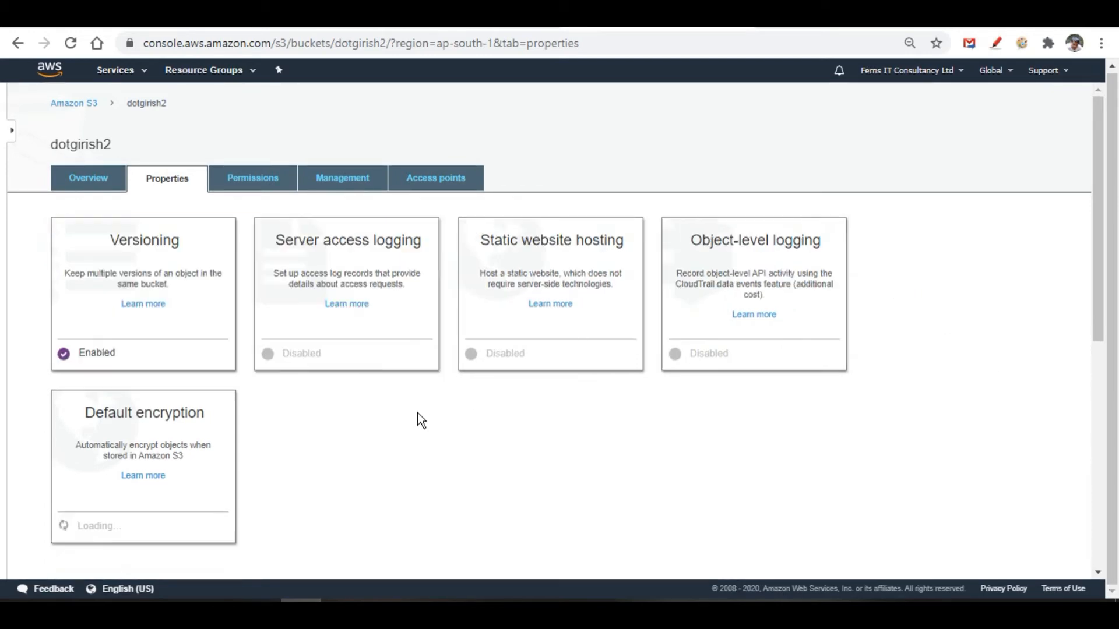
Step: Return to the bucket list and check the dotgirish1 bucket's settings summary, including its versioning status
left_click(74, 103)
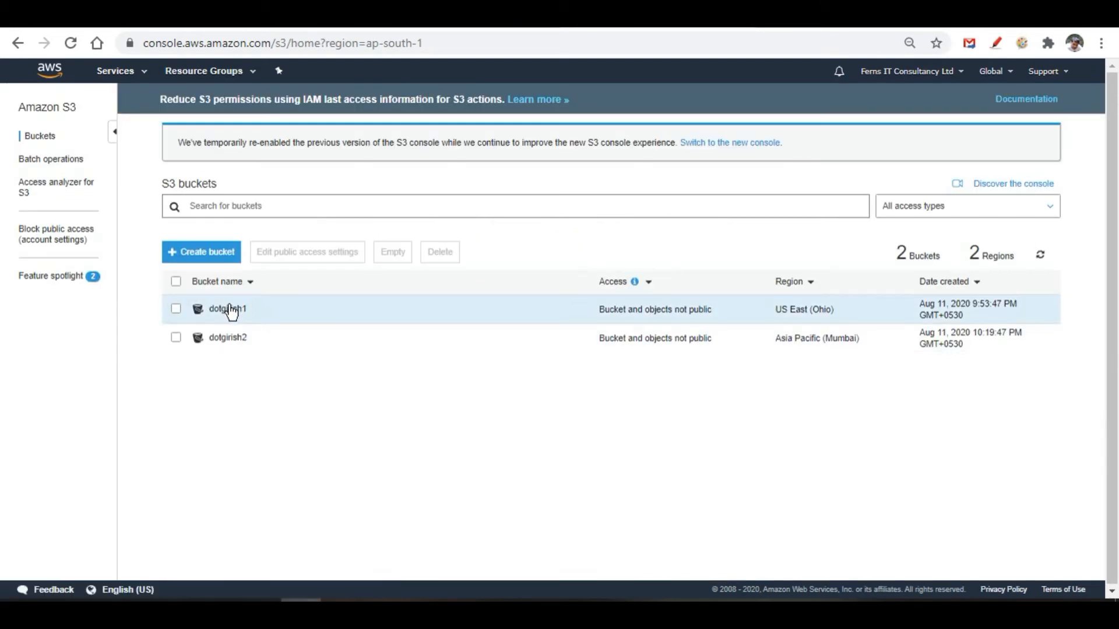
left_click(227, 304)
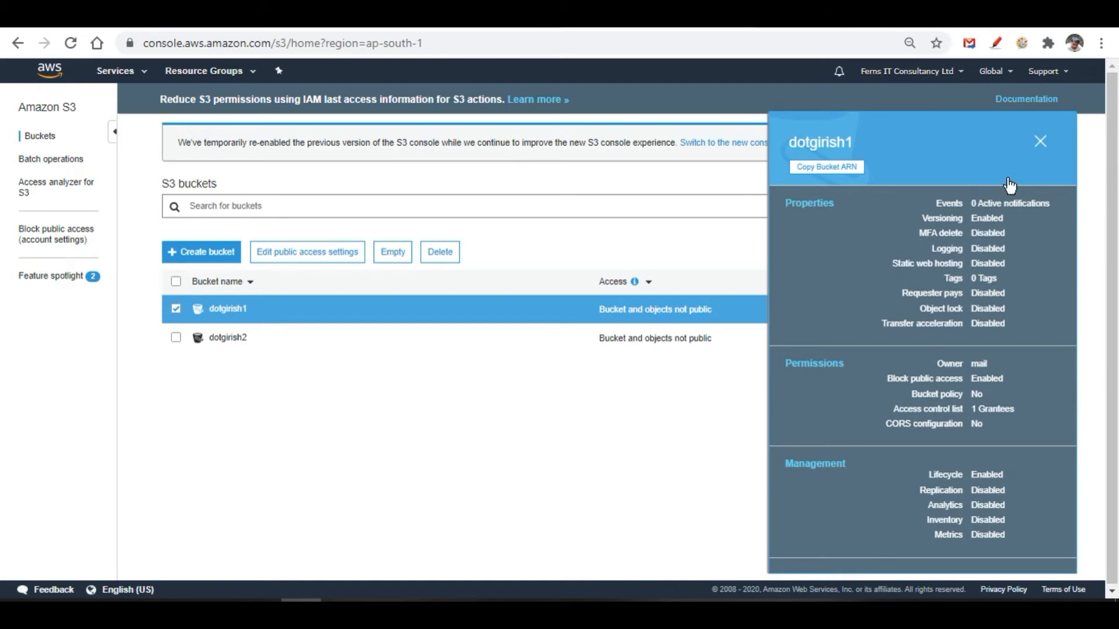
left_click(1040, 143)
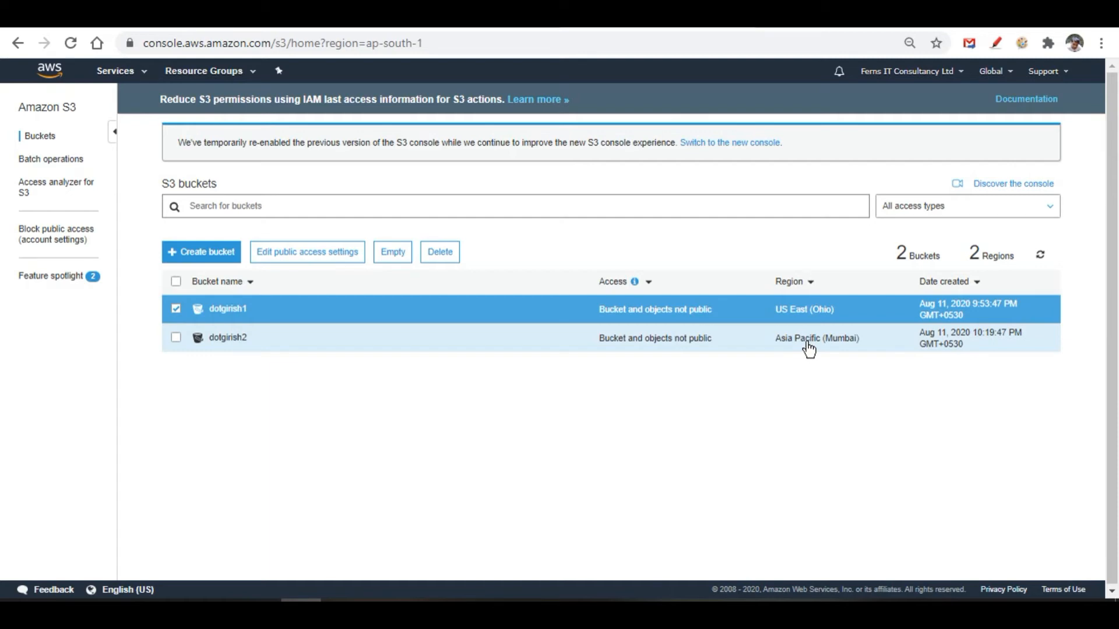
Step: Start a replication rule for the dotgirish1 bucket with the entire bucket as its source
left_click(233, 314)
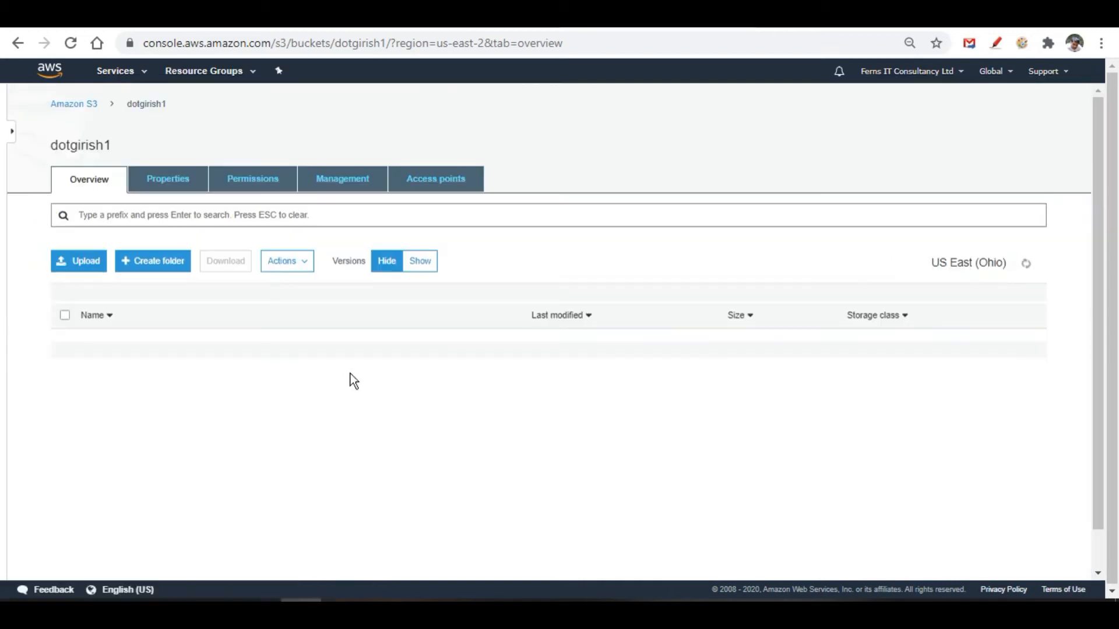
left_click(336, 180)
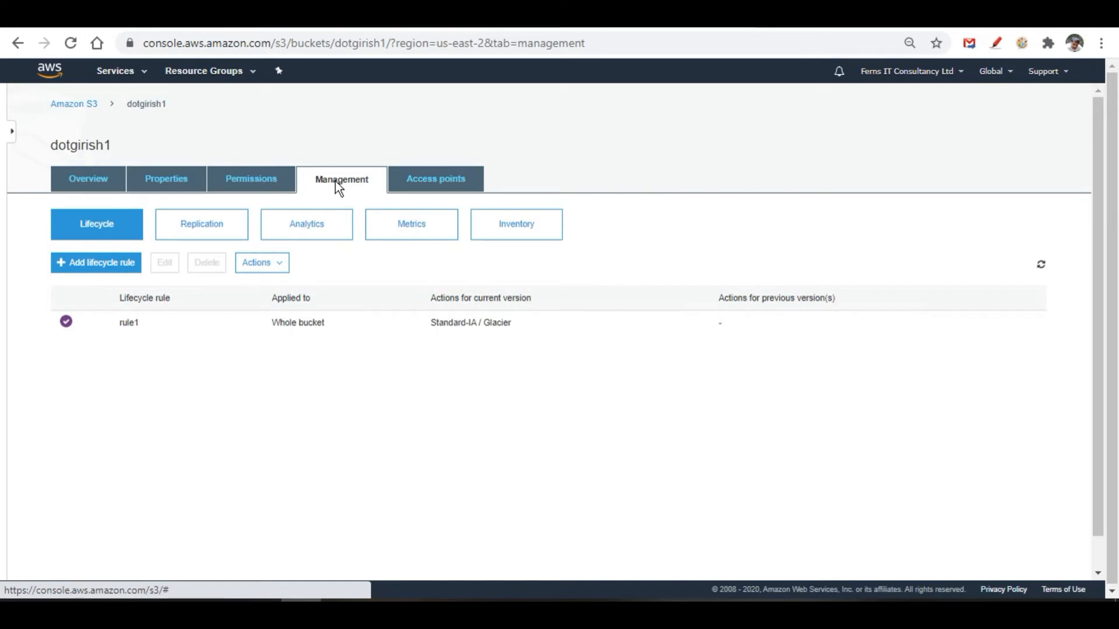
left_click(198, 236)
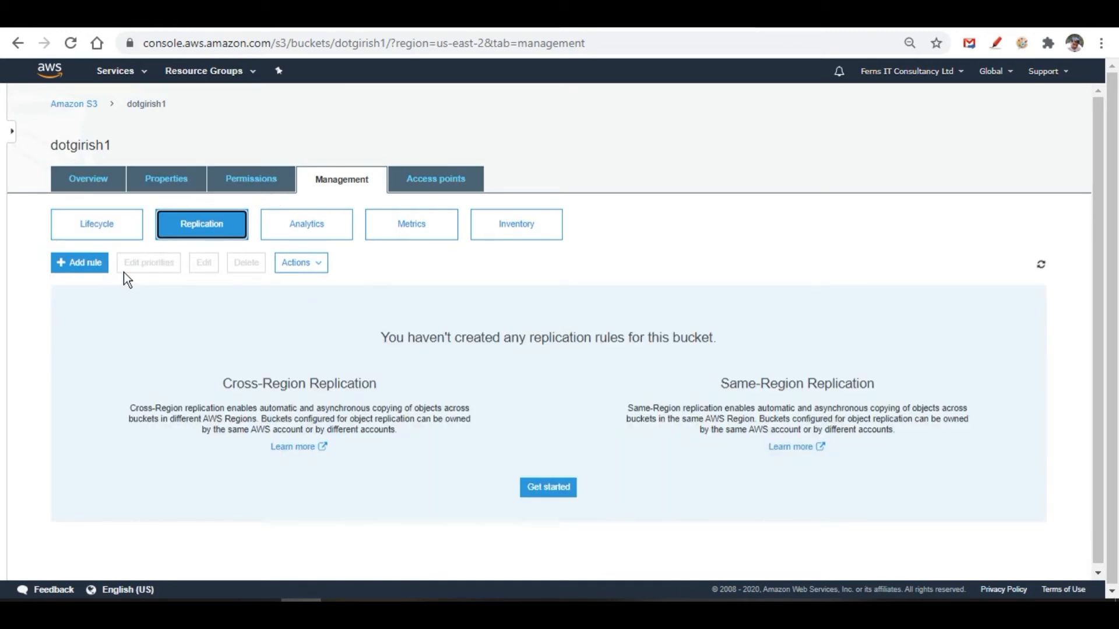
left_click(68, 271)
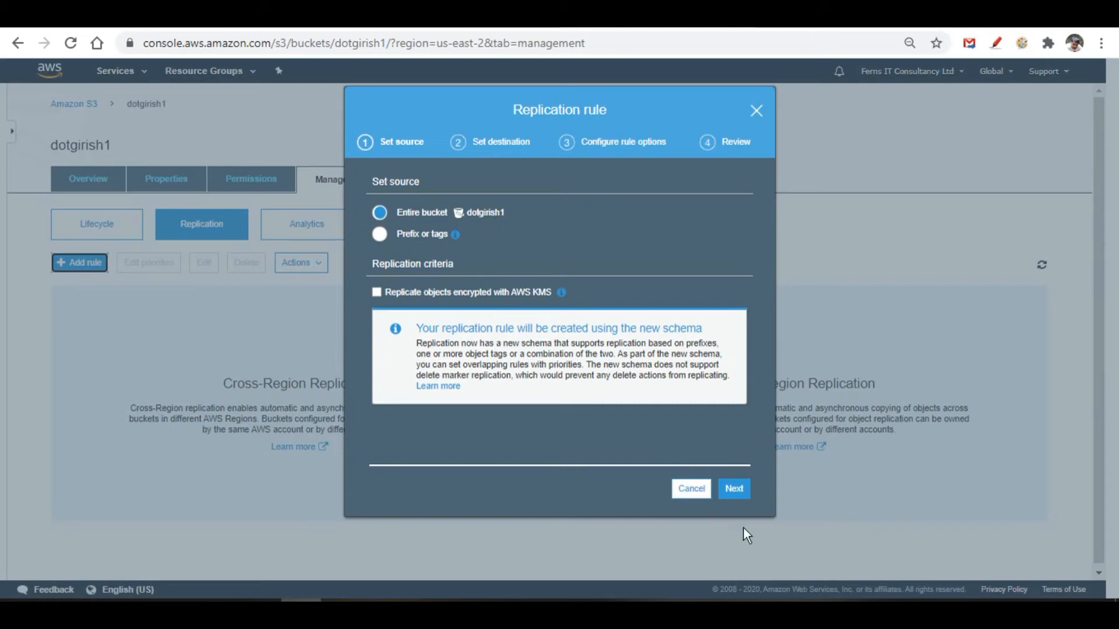
left_click(737, 489)
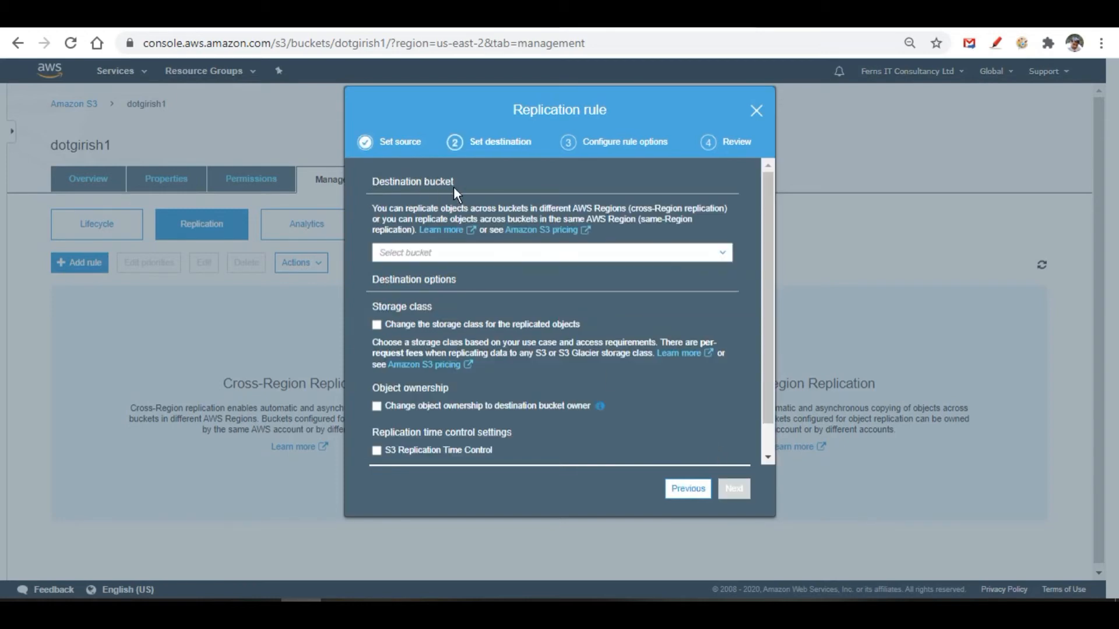
Step: Set dotgirish2 in this account as the replication rule's destination bucket, keeping the default destination options
left_click(419, 256)
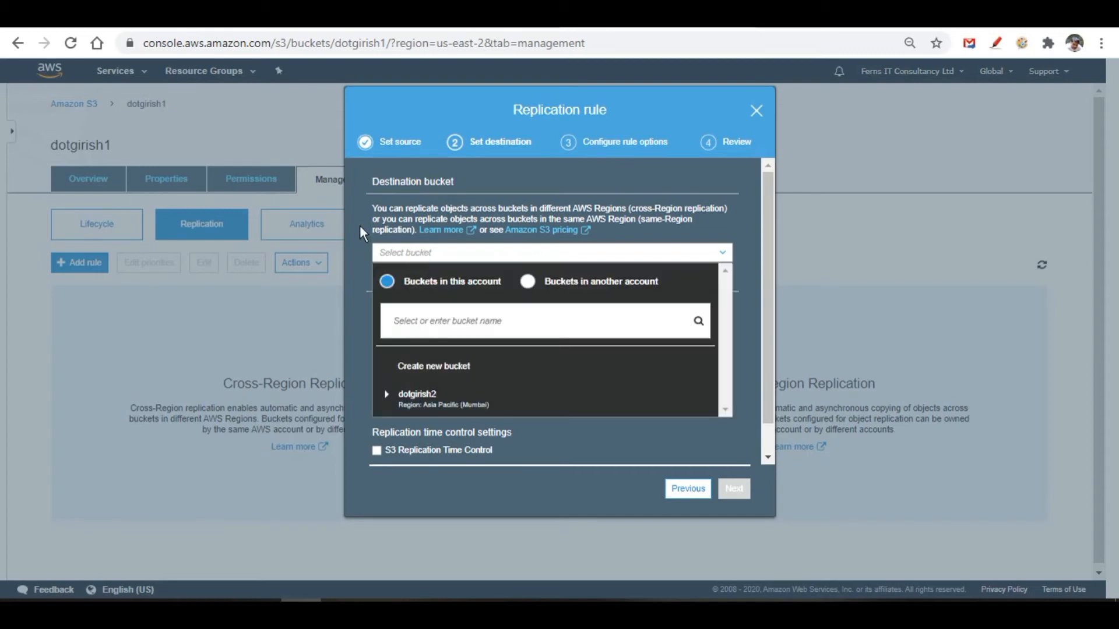
left_click(433, 406)
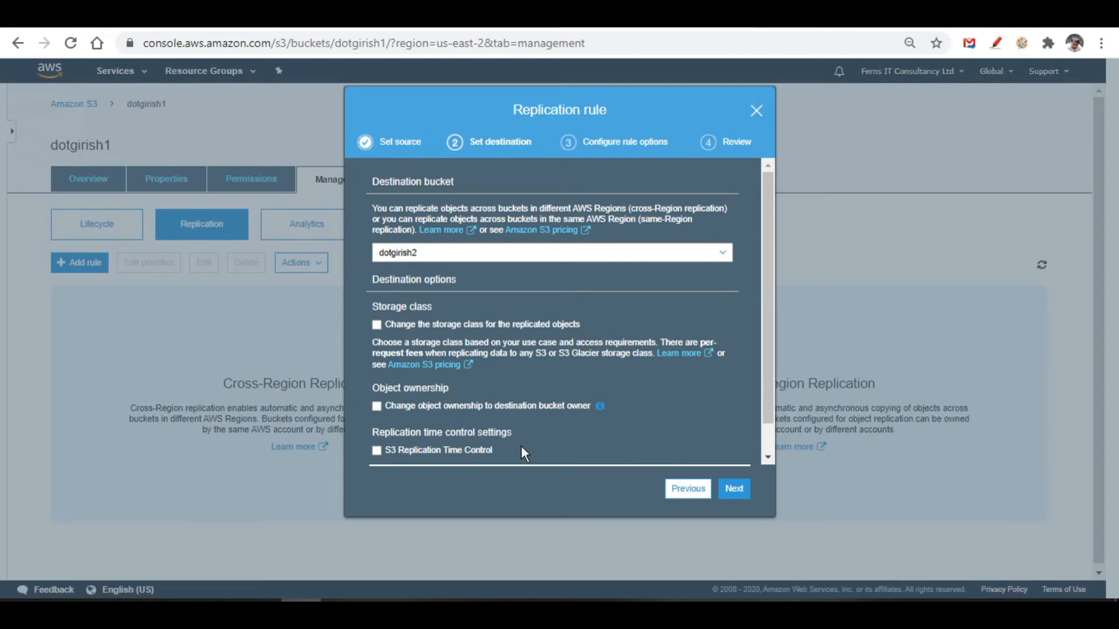
left_click(740, 492)
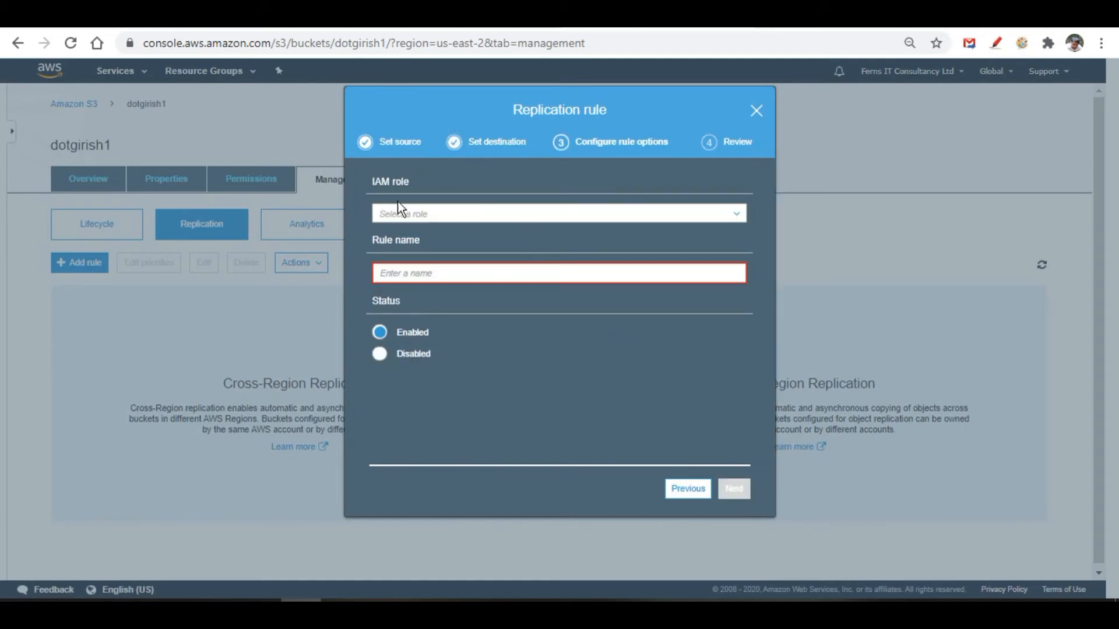
Step: Set the replication rule to create a new IAM role and name the rule s3-dotgirish1-replication-rule
left_click(448, 219)
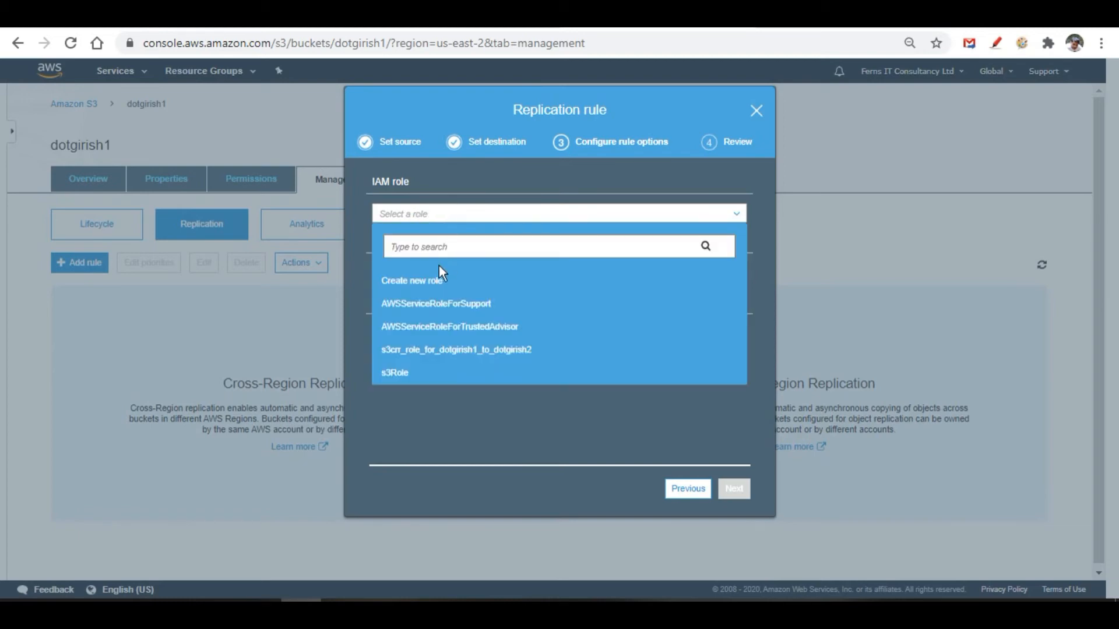
left_click(428, 281)
left_click(427, 277)
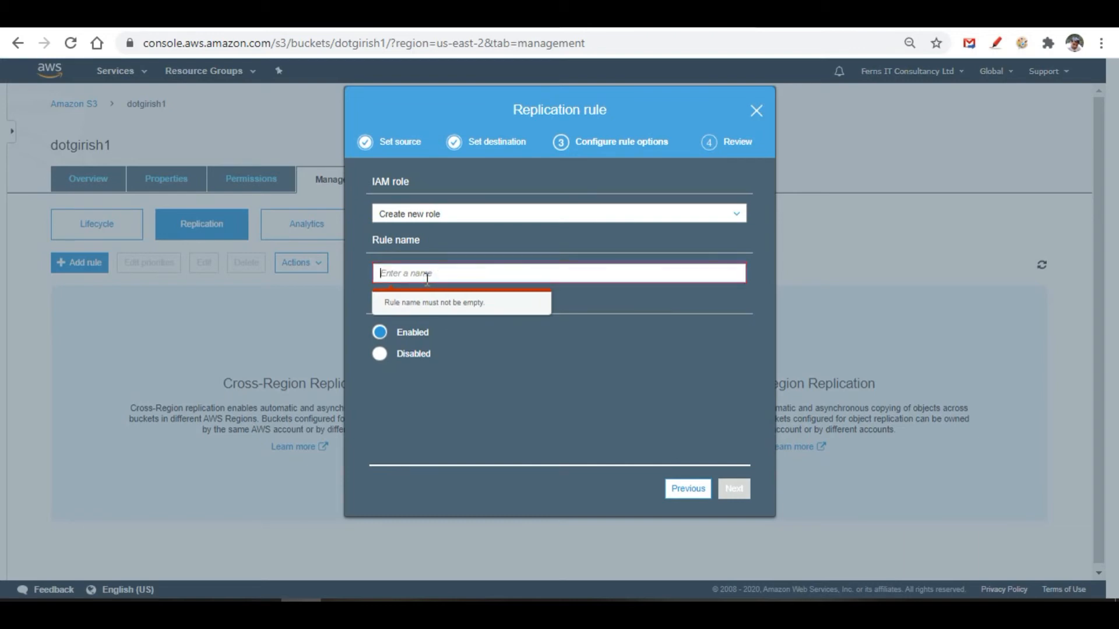
type("r")
key("BackSpace")
type("s3")
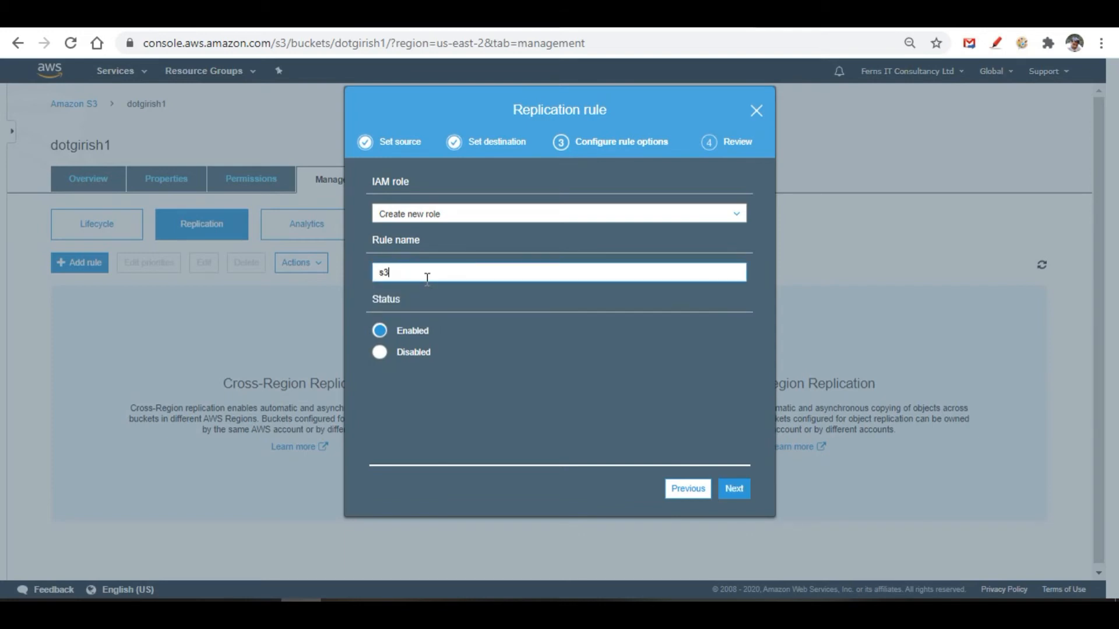
type("-dotgirish1-replication-rule")
Step: Review the replication rule's source, destination and options, and save the rule
left_click(733, 489)
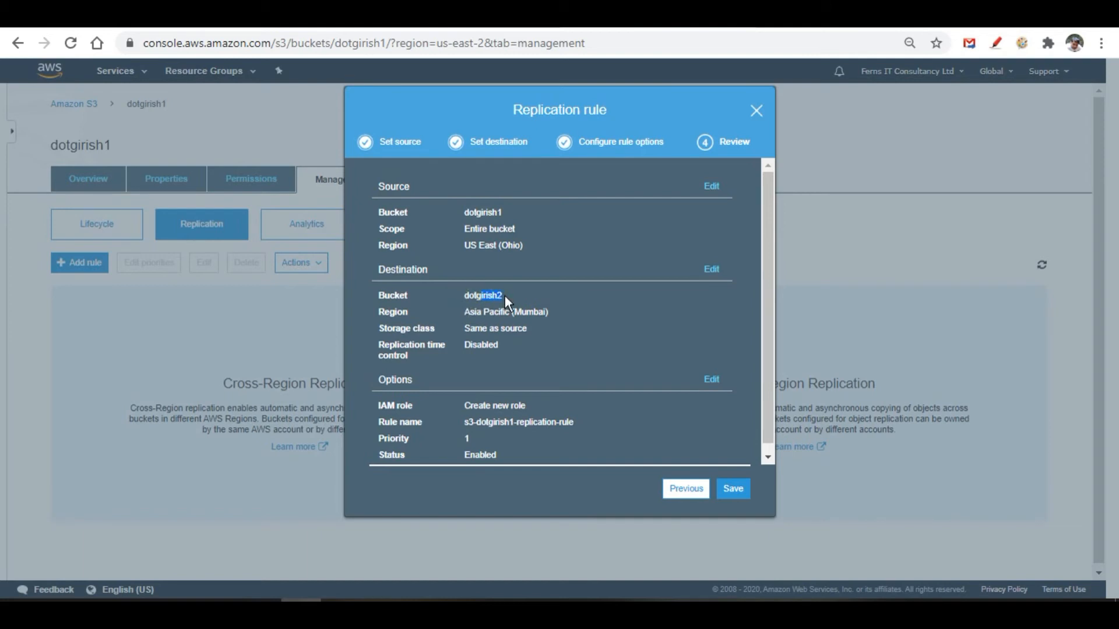
scroll(607, 368, "down", 1)
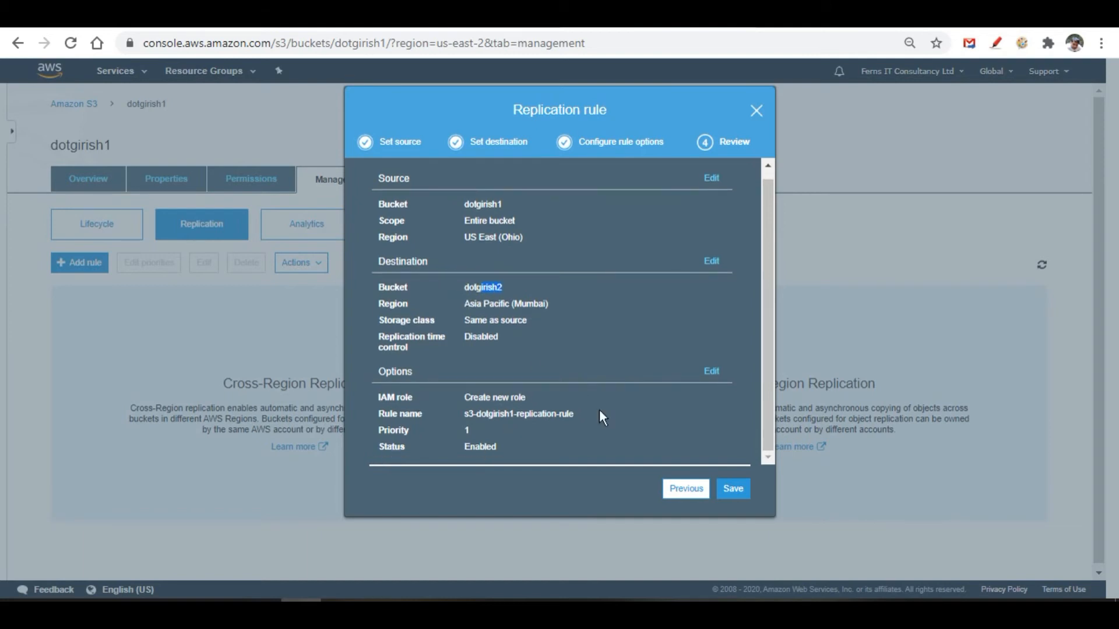
left_click(733, 494)
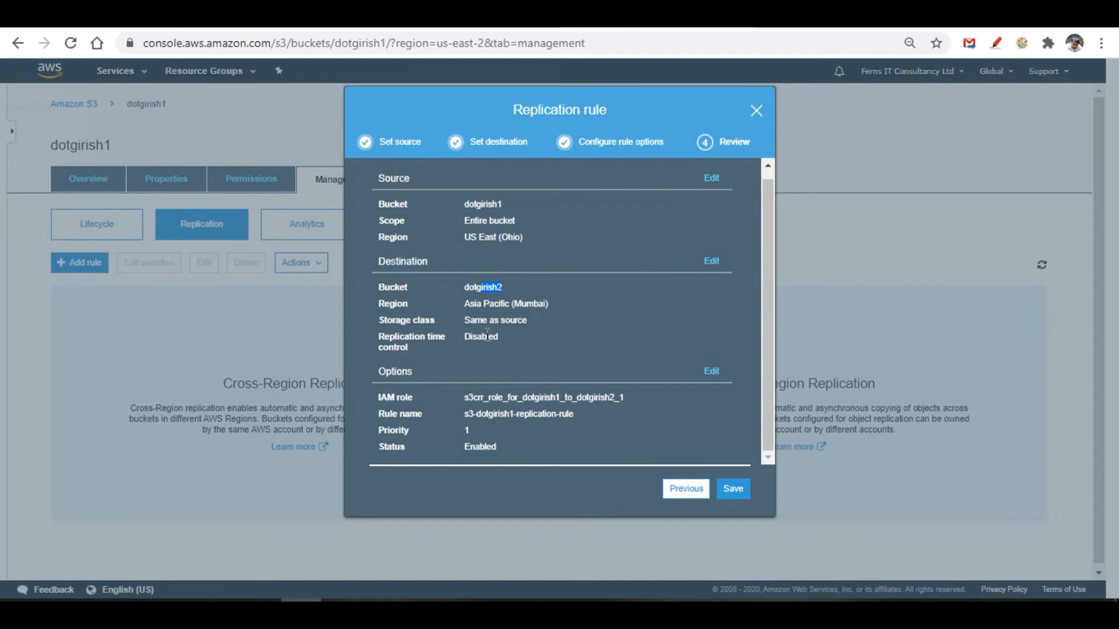
left_click(735, 490)
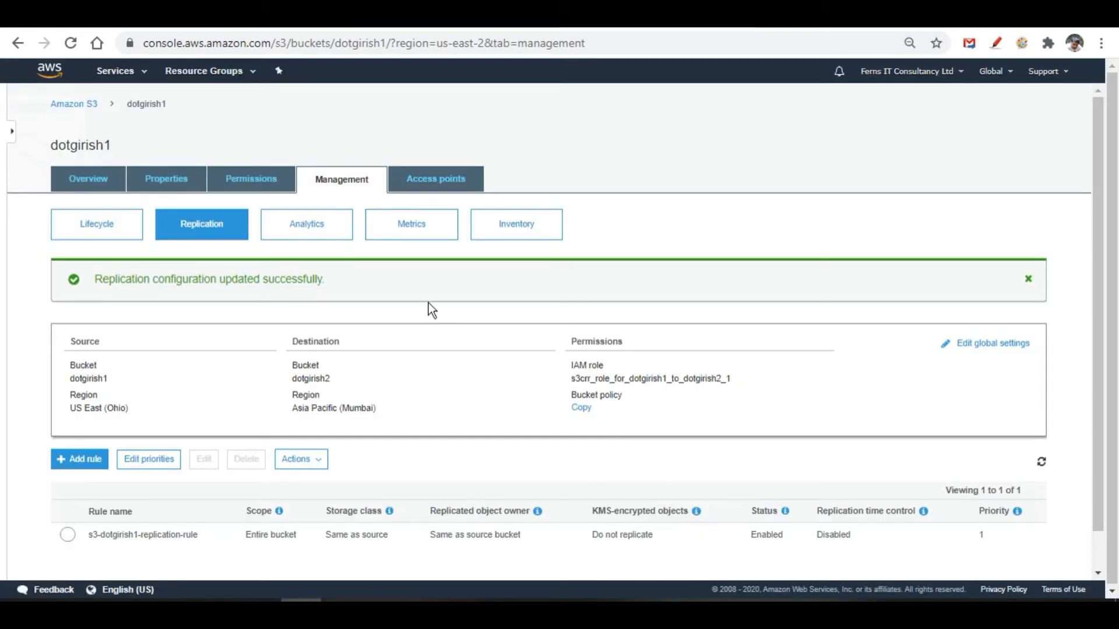
Step: Open the dotgirish2 bucket from the bucket list and refresh its contents to check for replicated objects
left_click(74, 104)
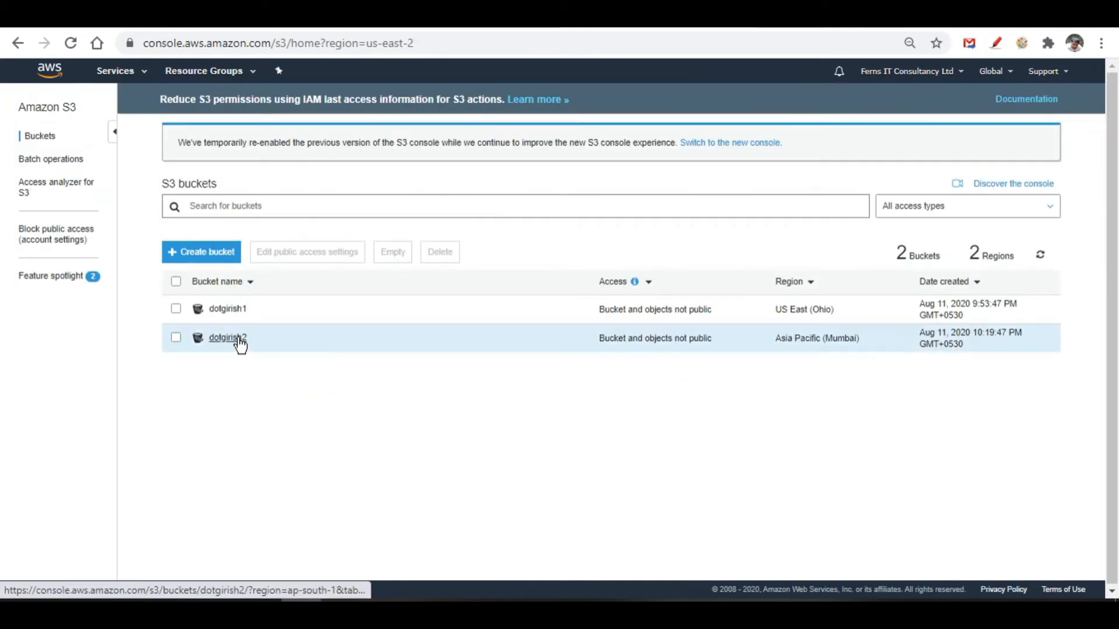
left_click(239, 338)
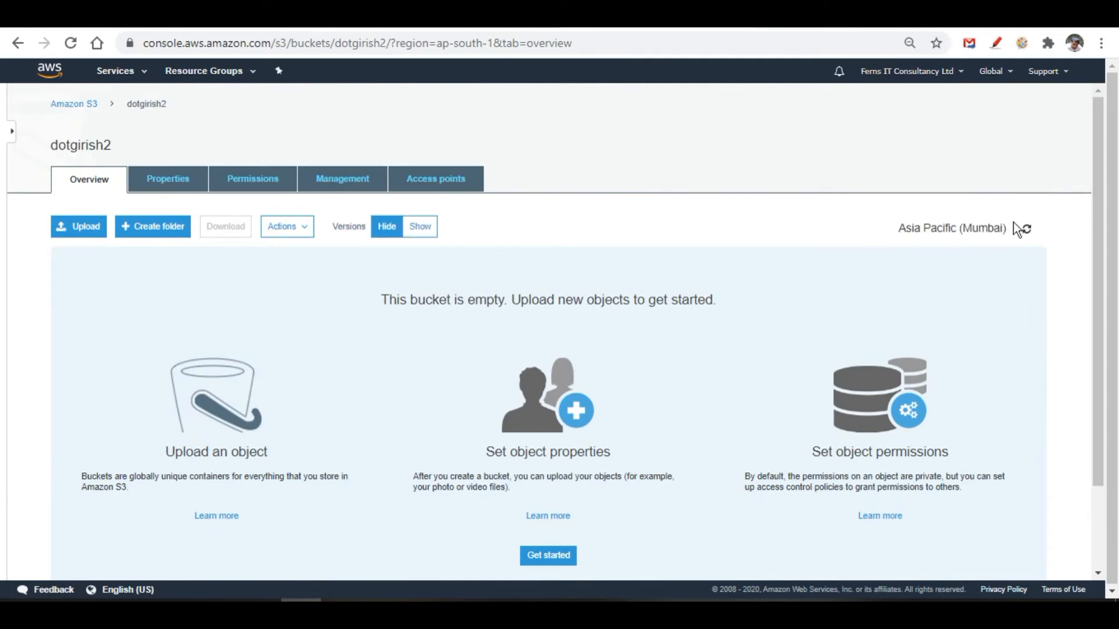
left_click(1026, 229)
left_click(1026, 229)
Step: Upload funnel5.png from the Desktop to the dotgirish1 bucket with the default upload settings
left_click(81, 102)
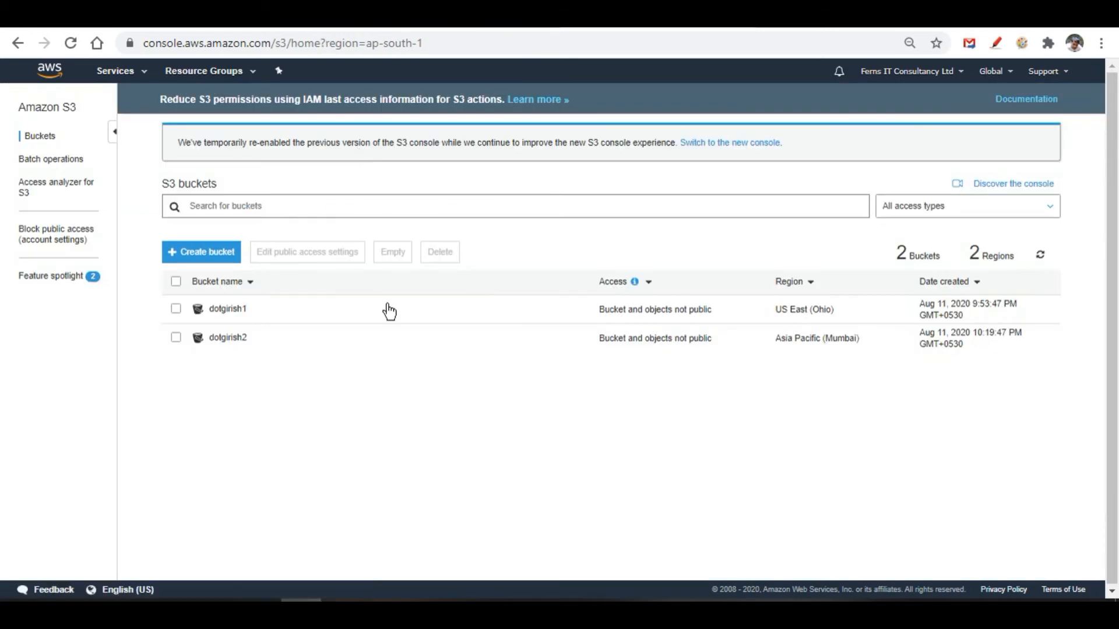
left_click(238, 312)
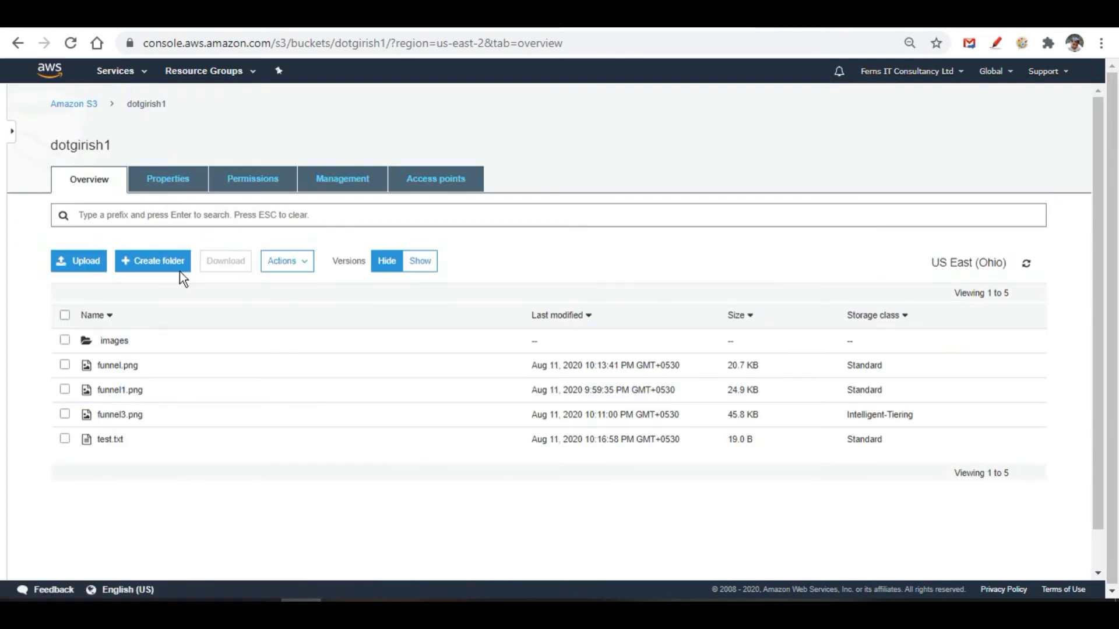
left_click(82, 268)
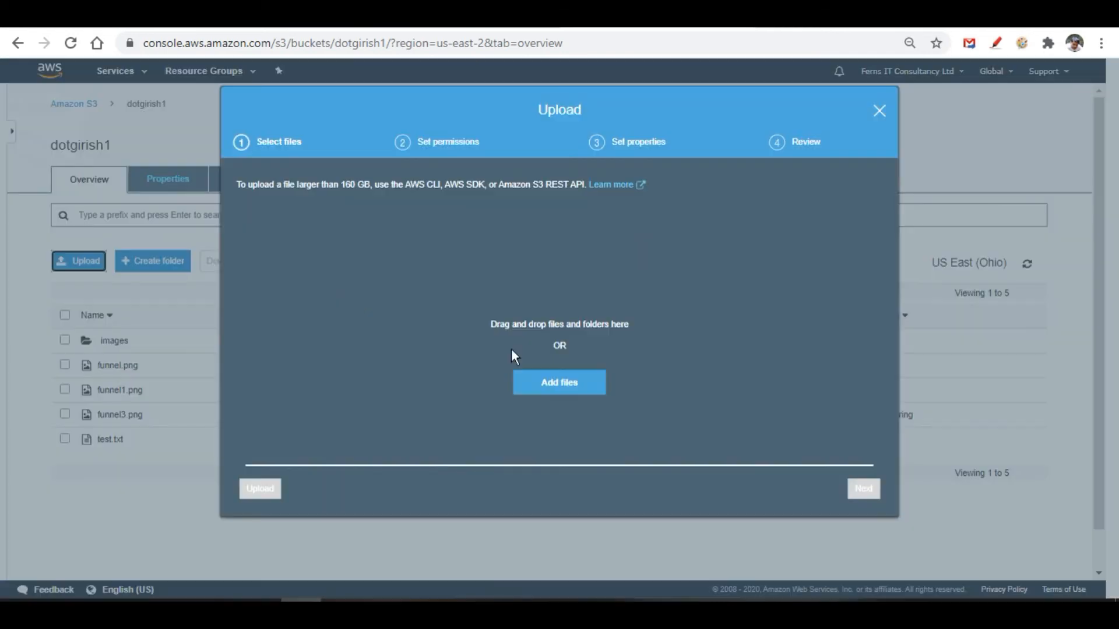
left_click(567, 383)
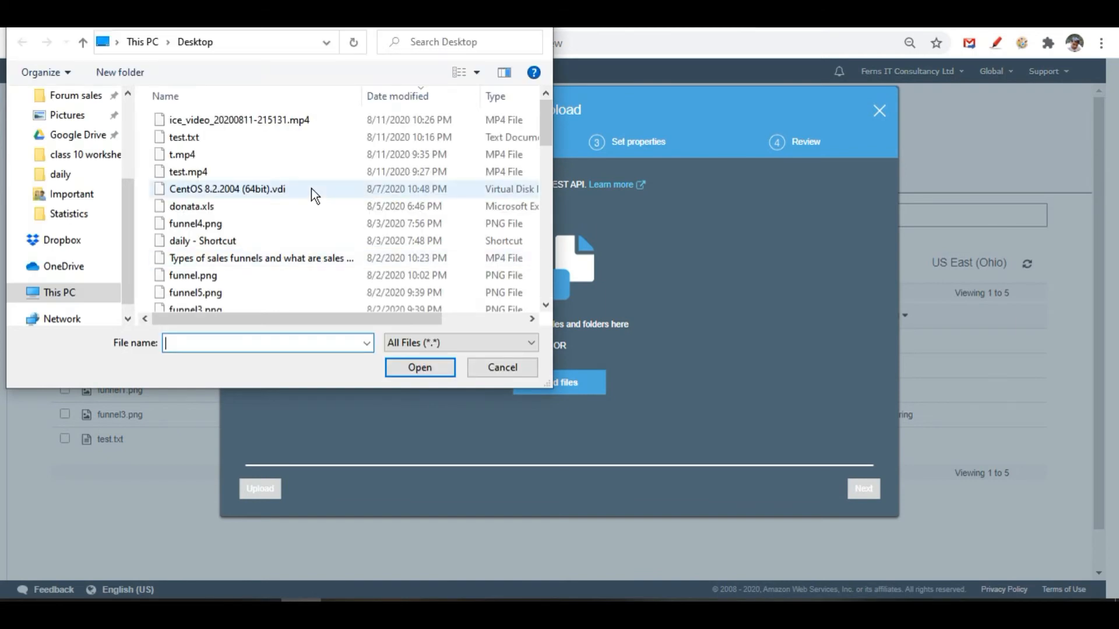
scroll(283, 240, "down", 1)
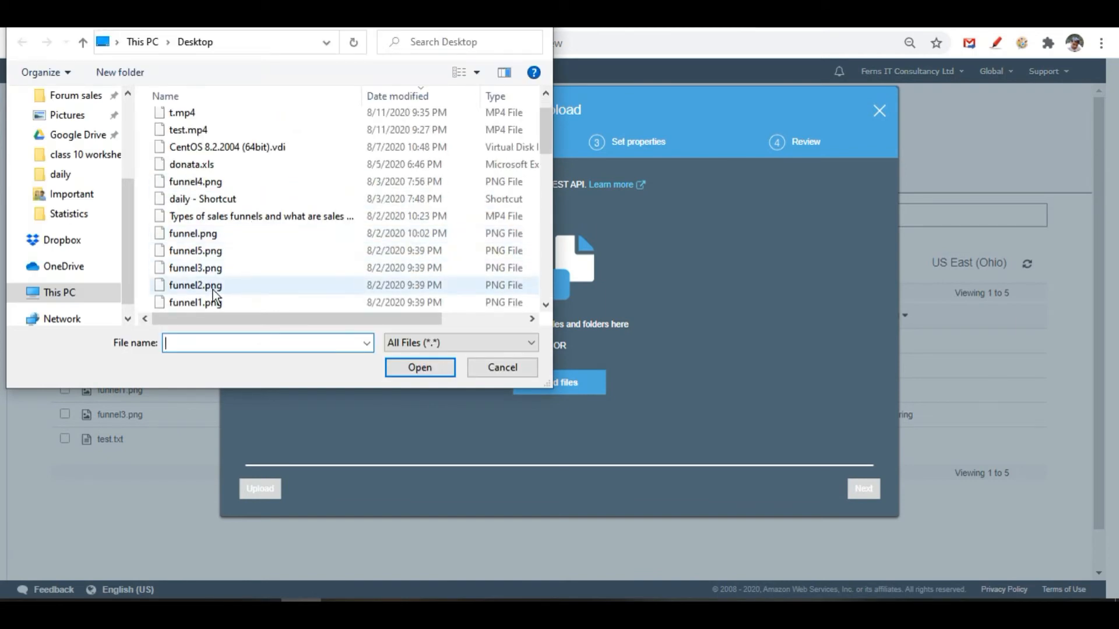
left_click(210, 252)
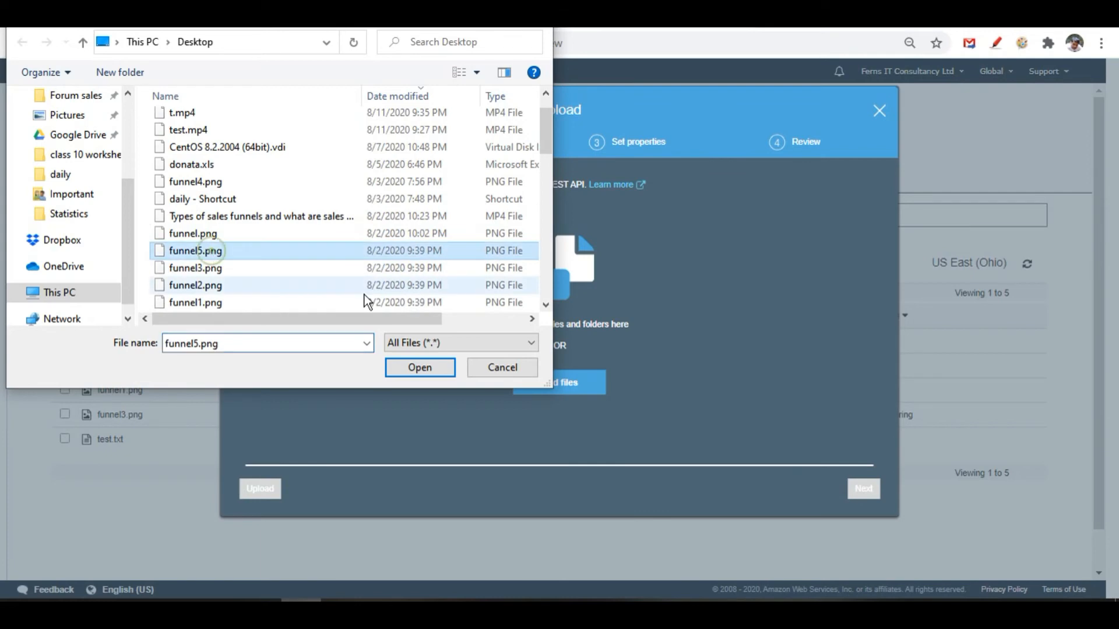
left_click(437, 368)
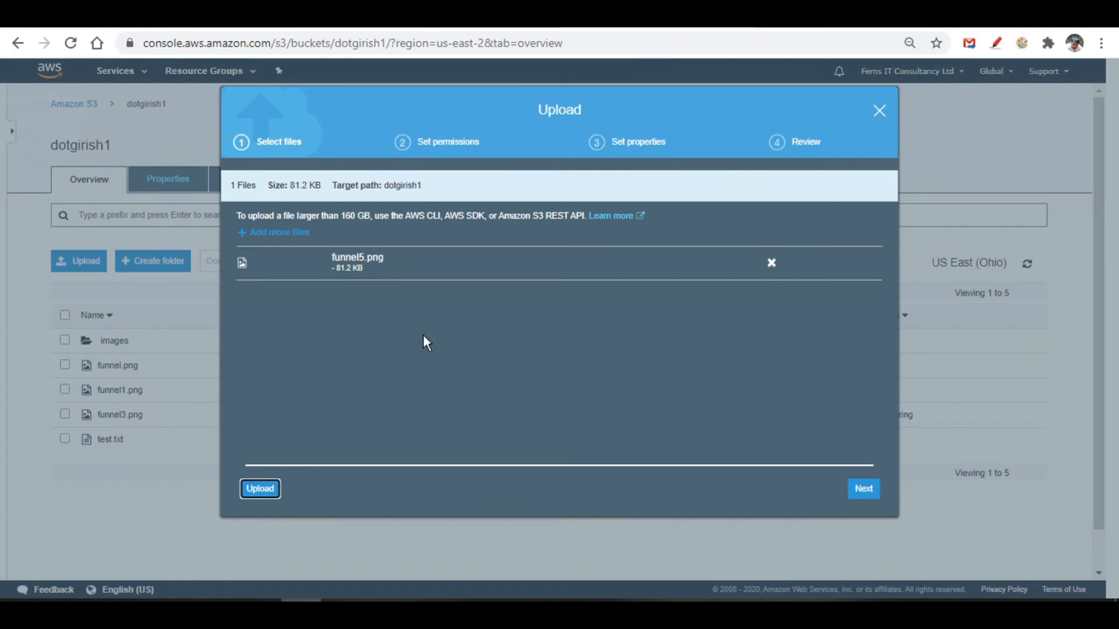
key("Return")
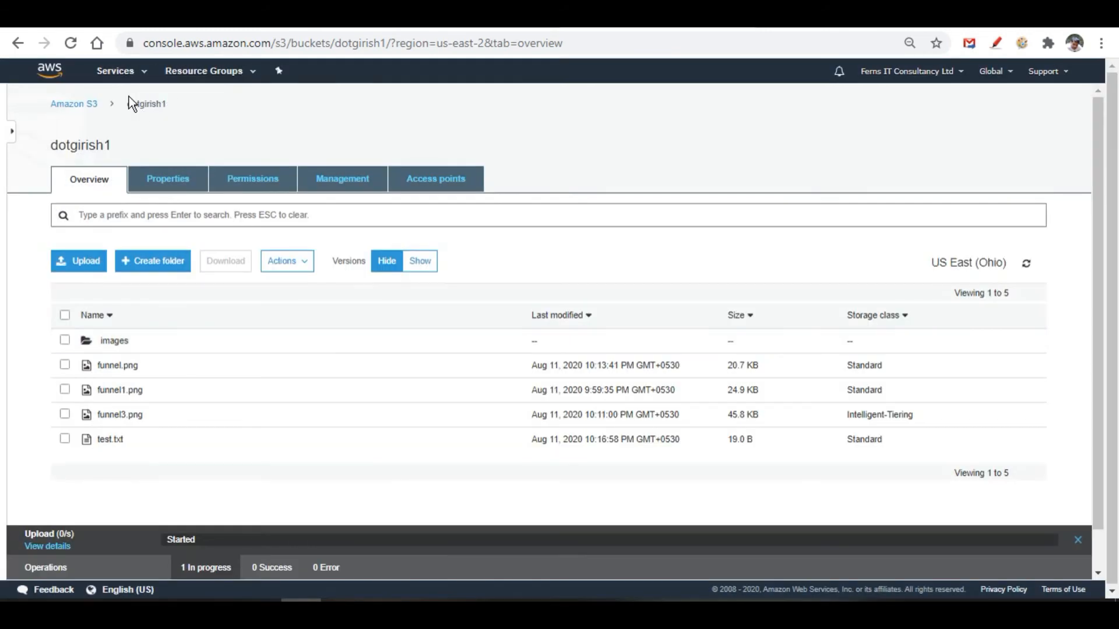
Step: Return to the dotgirish2 bucket and refresh its object list to check whether the newly uploaded funnel5.png was replicated
left_click(79, 105)
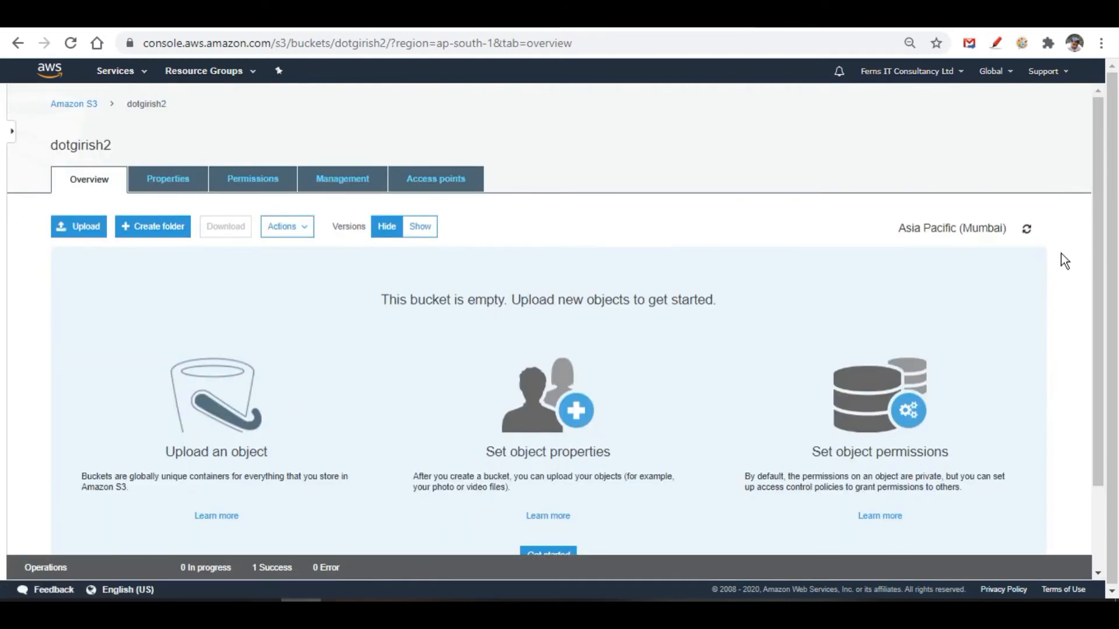
left_click(1027, 229)
left_click(1026, 229)
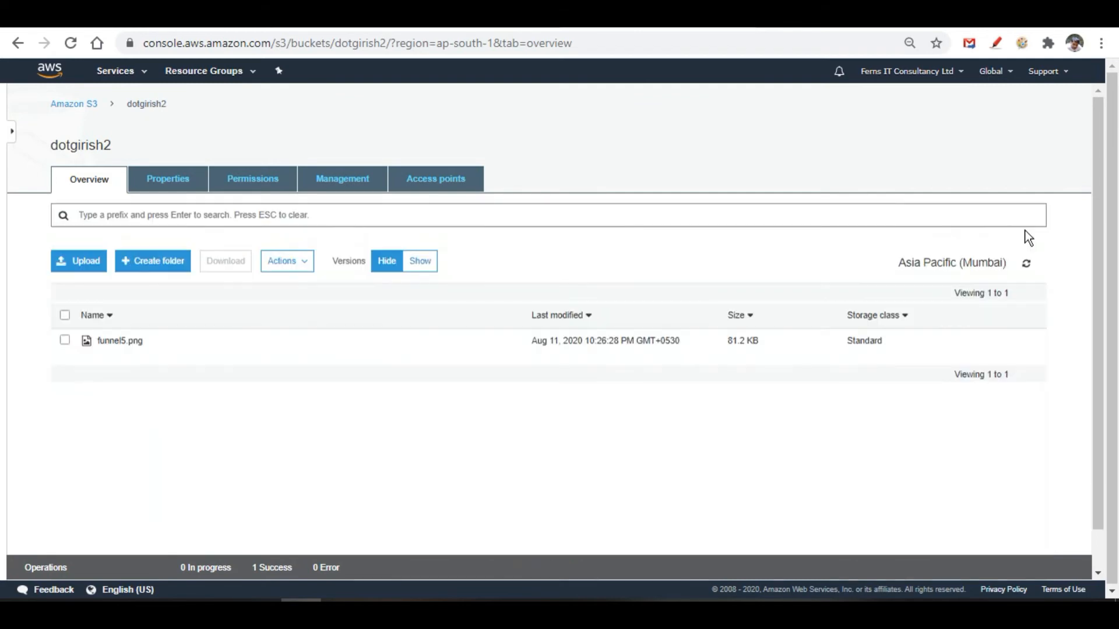
left_click(1025, 263)
left_click(1026, 264)
left_click(1028, 262)
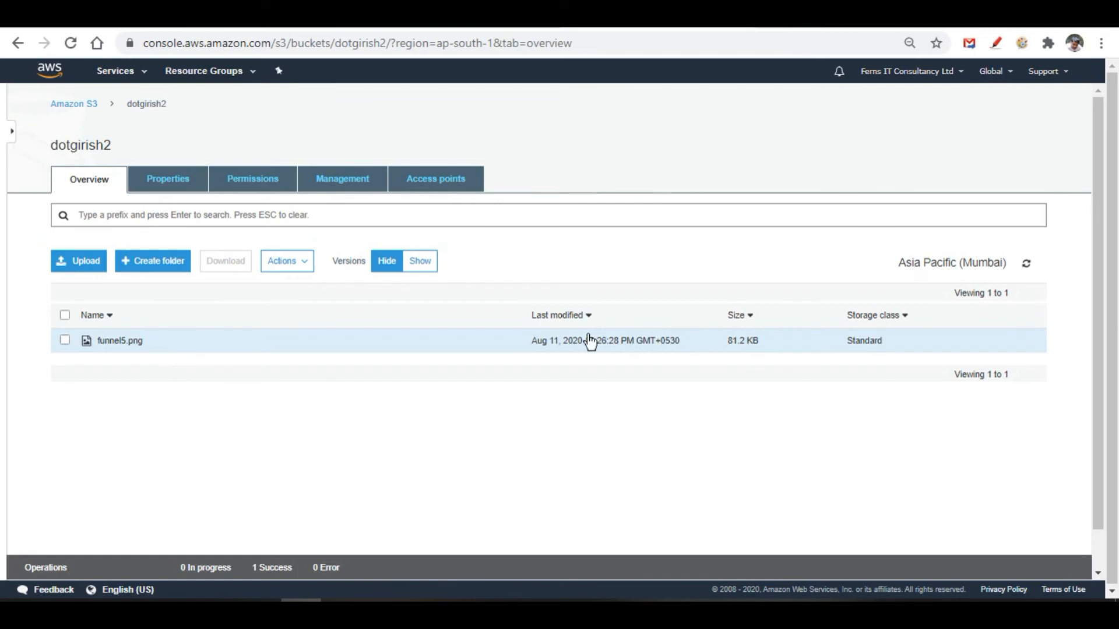
left_click(1026, 263)
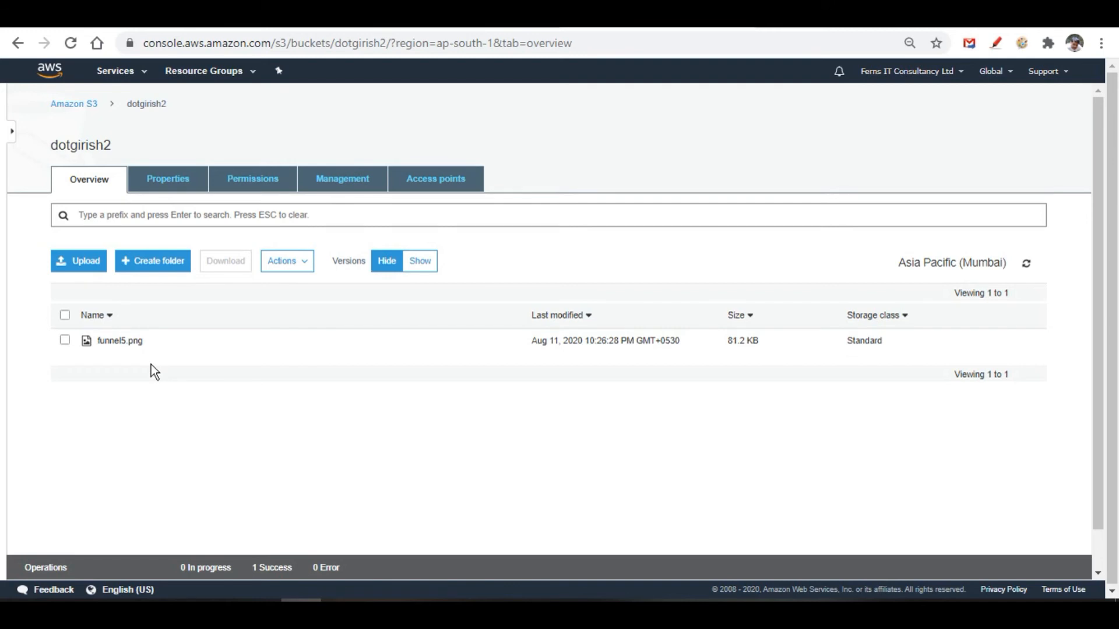
Step: Delete funnel5.png from the dotgirish1 bucket
left_click(76, 105)
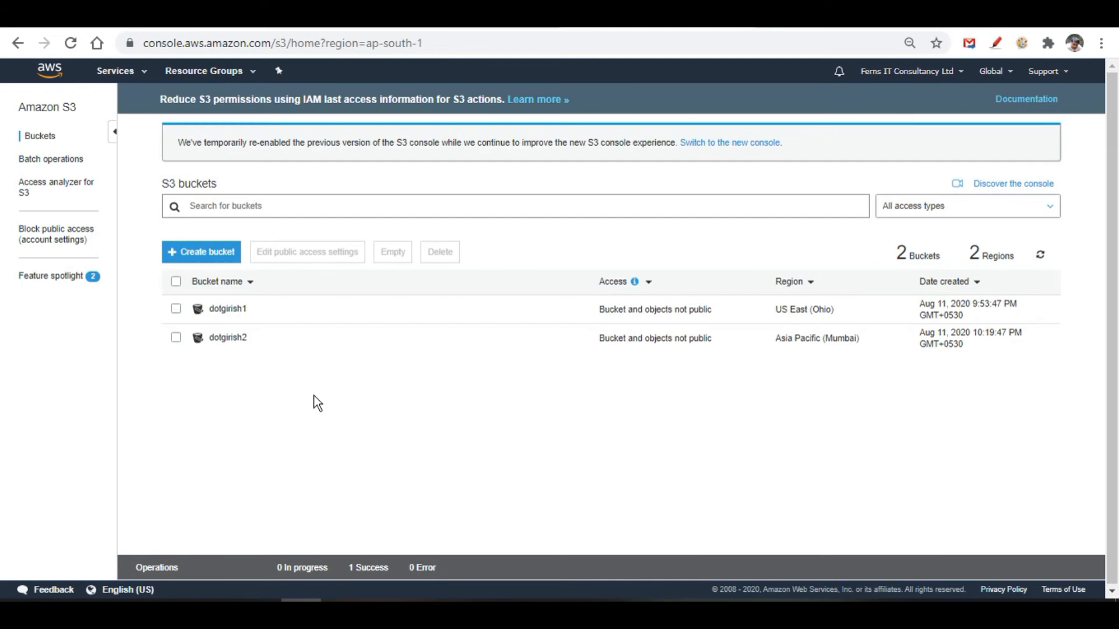
left_click(227, 308)
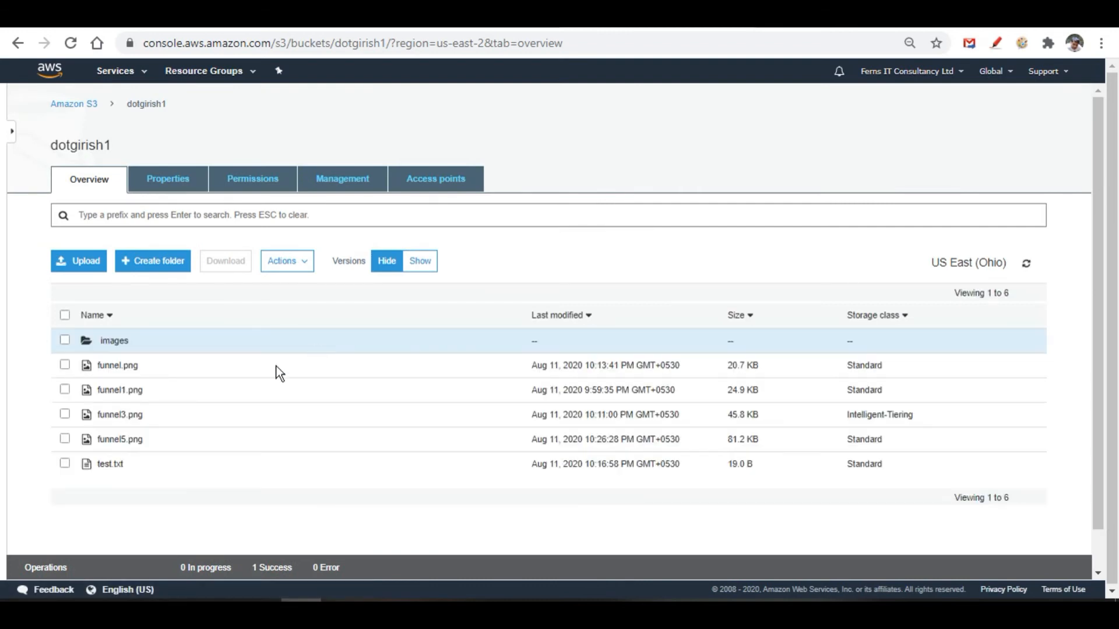
left_click(65, 440)
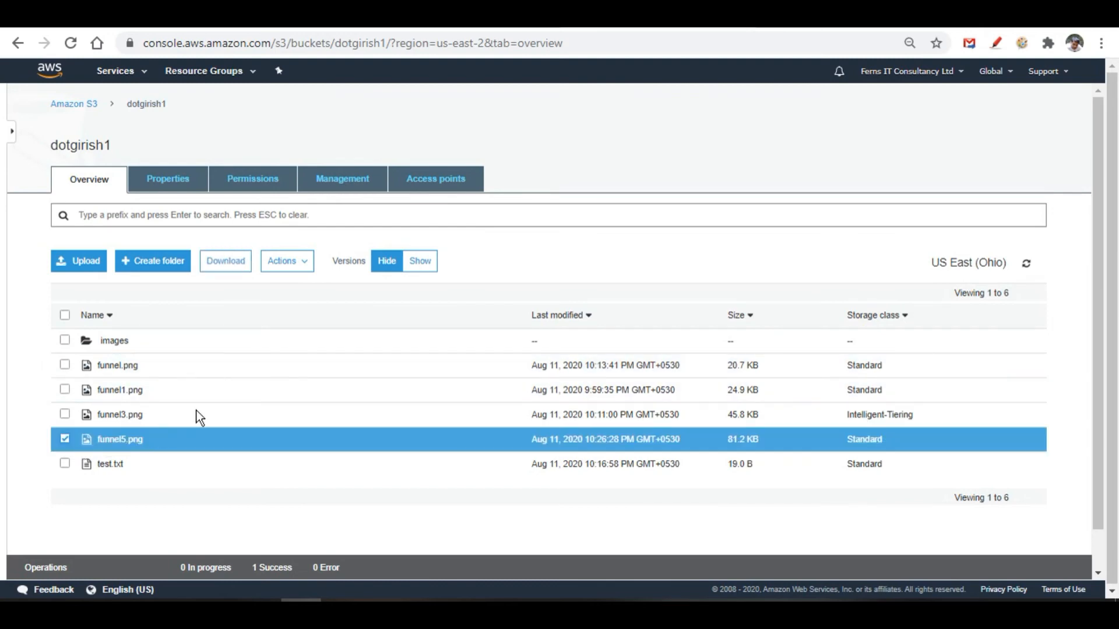
left_click(309, 266)
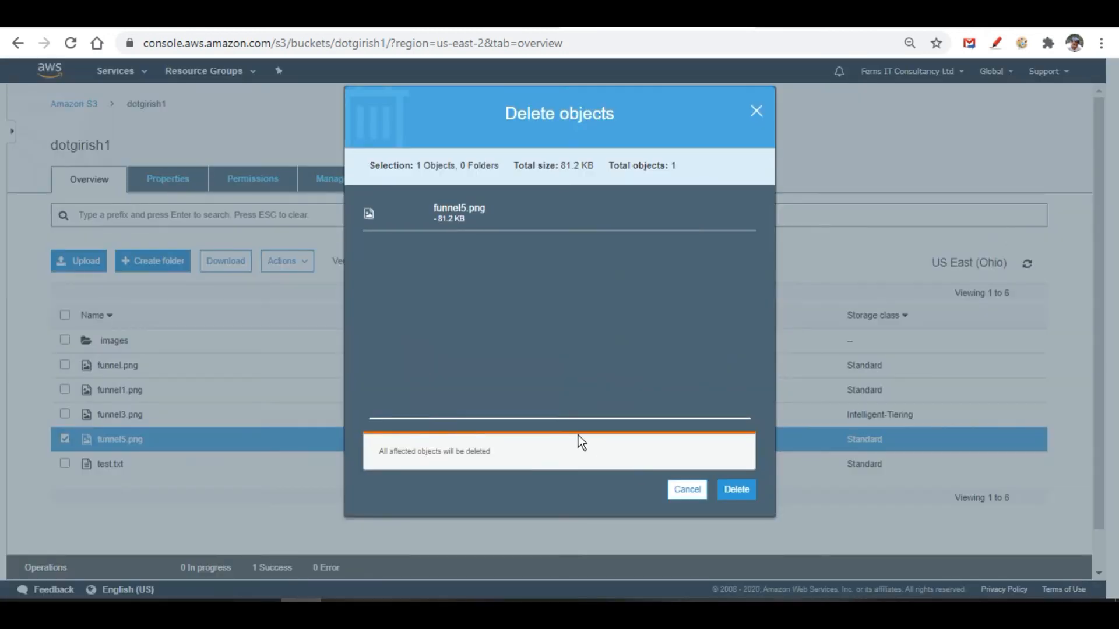
left_click(736, 491)
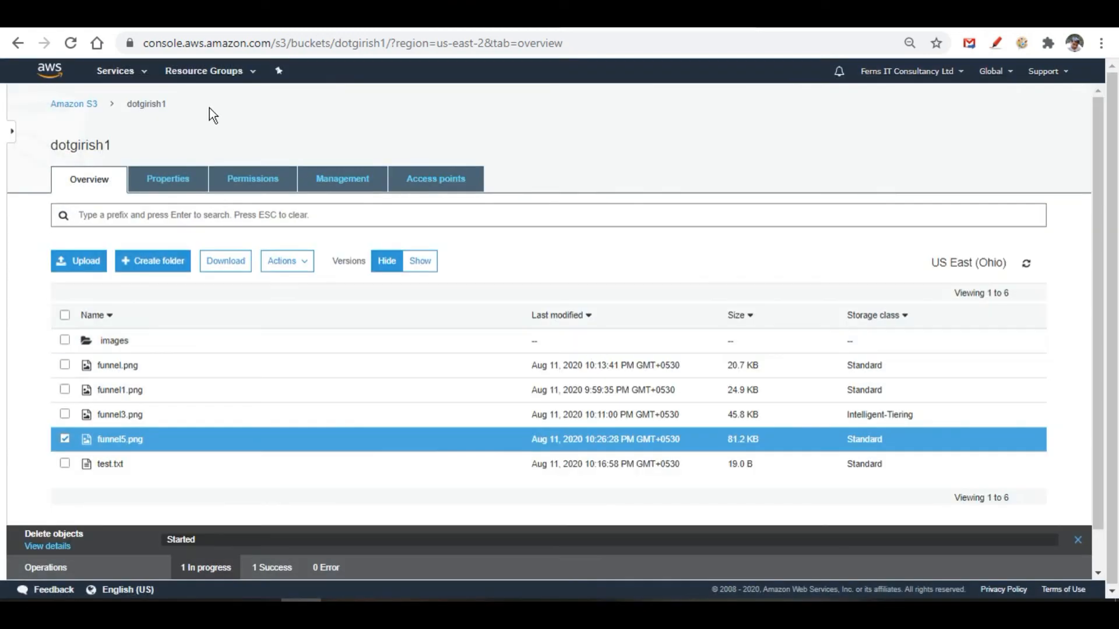
Step: Open the dotgirish2 bucket and refresh its object list to check whether the deletion of funnel5.png was replicated
left_click(84, 111)
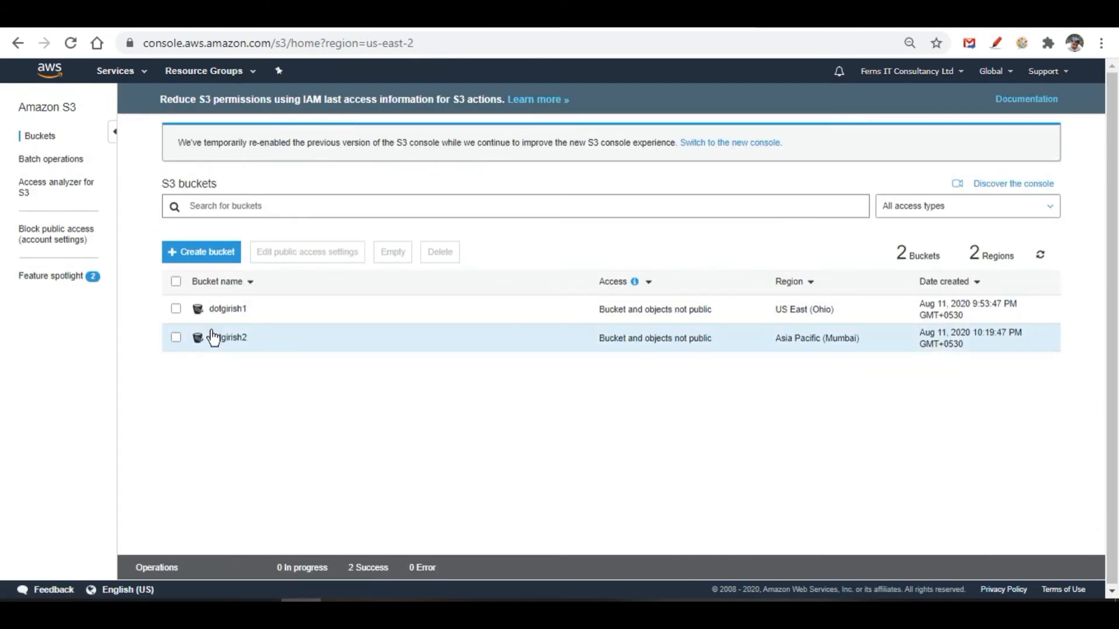
left_click(281, 348)
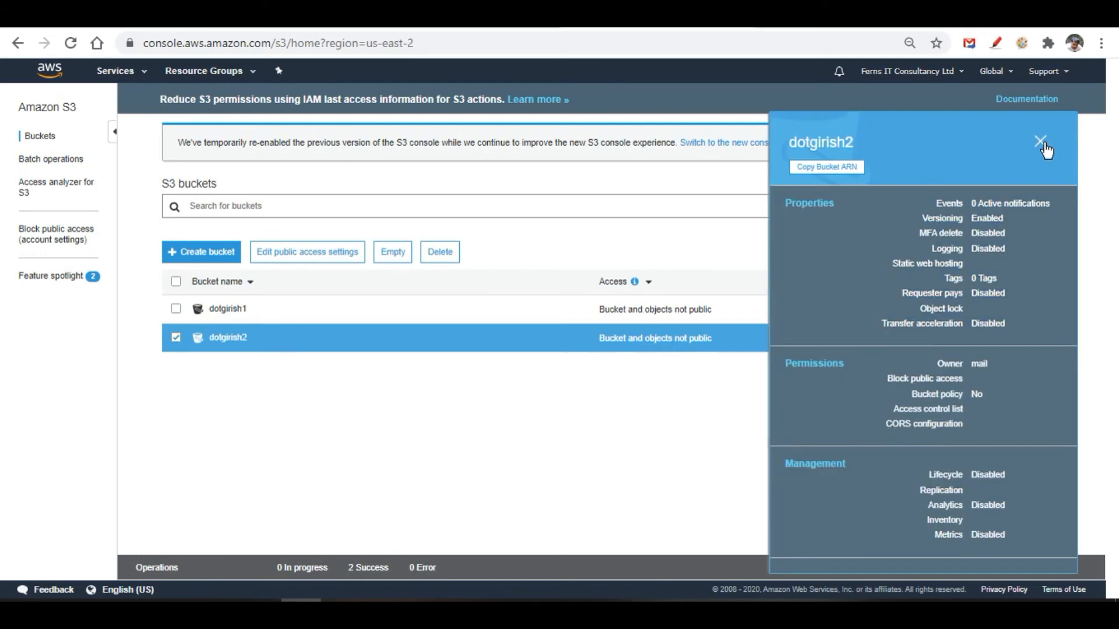
left_click(1045, 150)
left_click(229, 338)
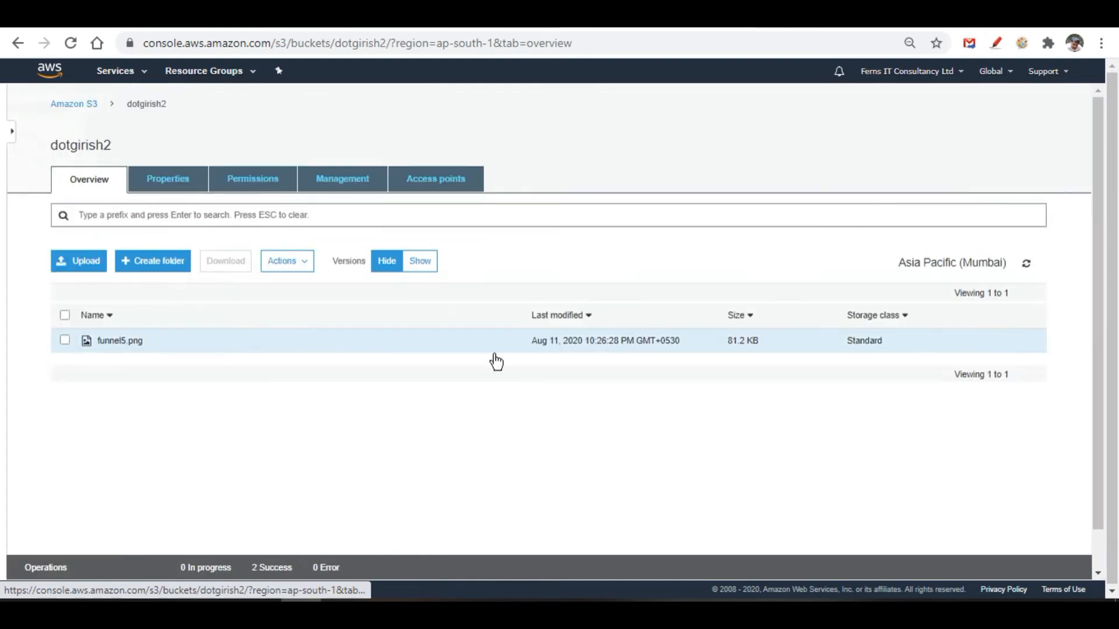
left_click(1026, 263)
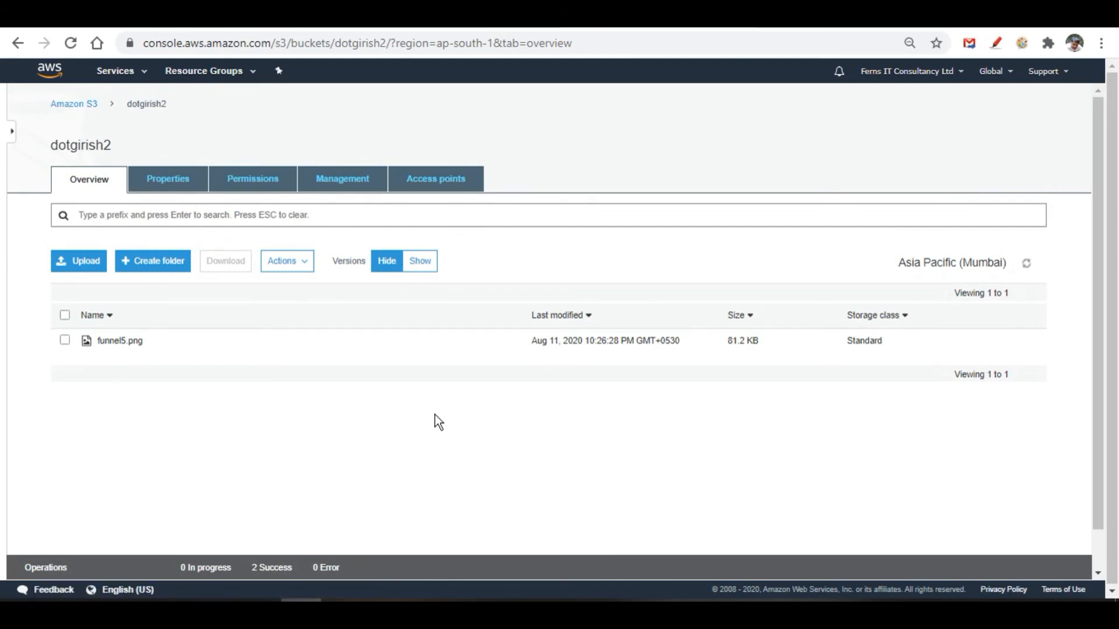
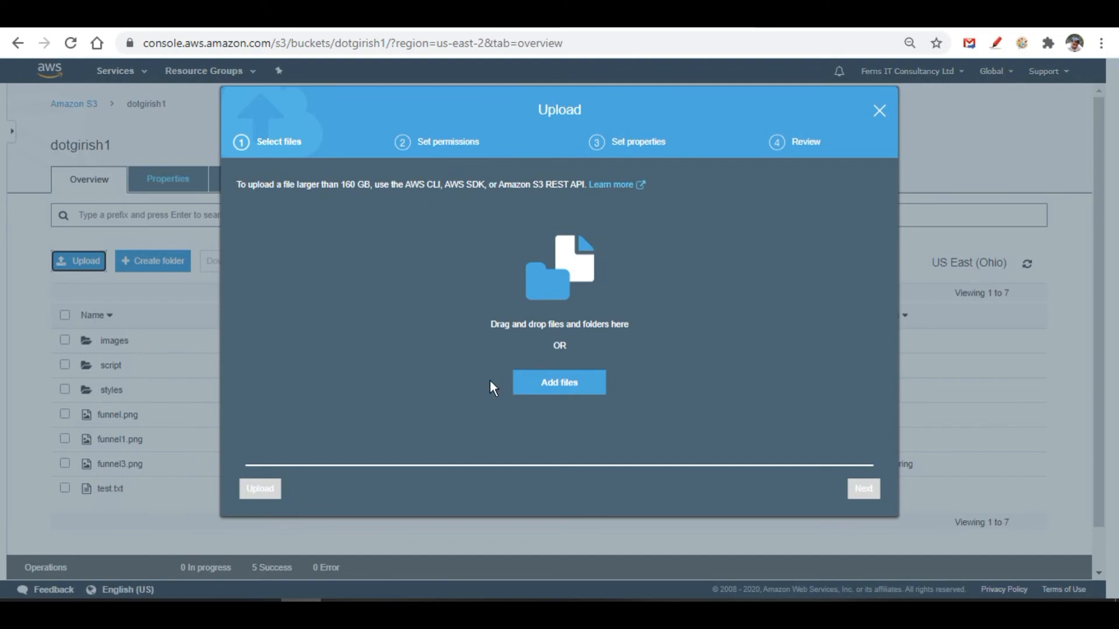
Step: Upload index.html from the Desktop's index folder to the dotgirish1 bucket
left_click(580, 386)
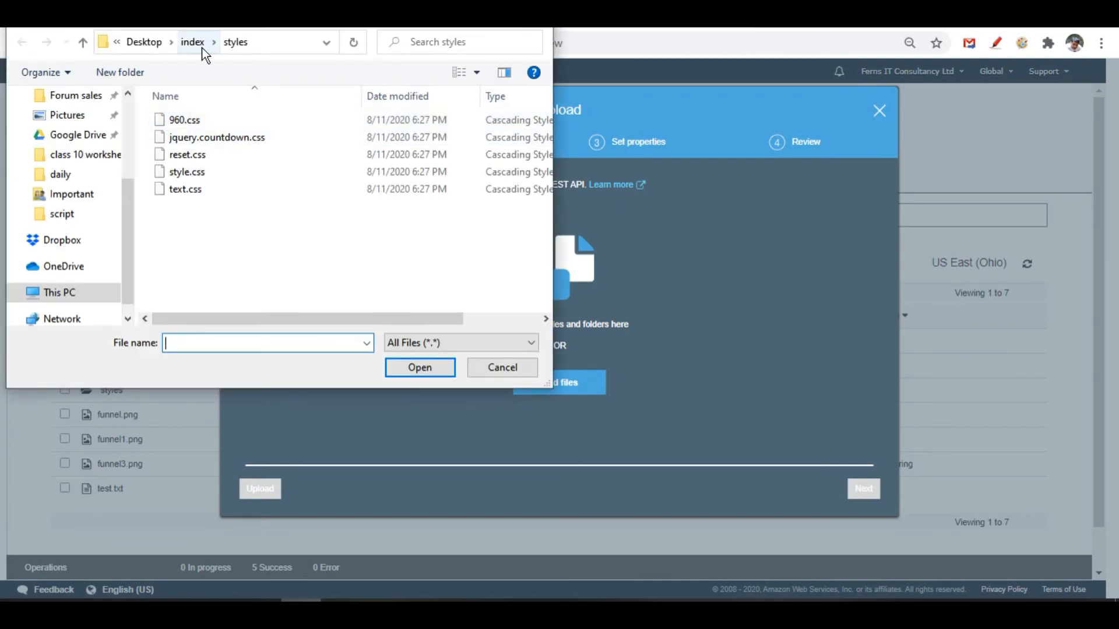
key("alt+Up")
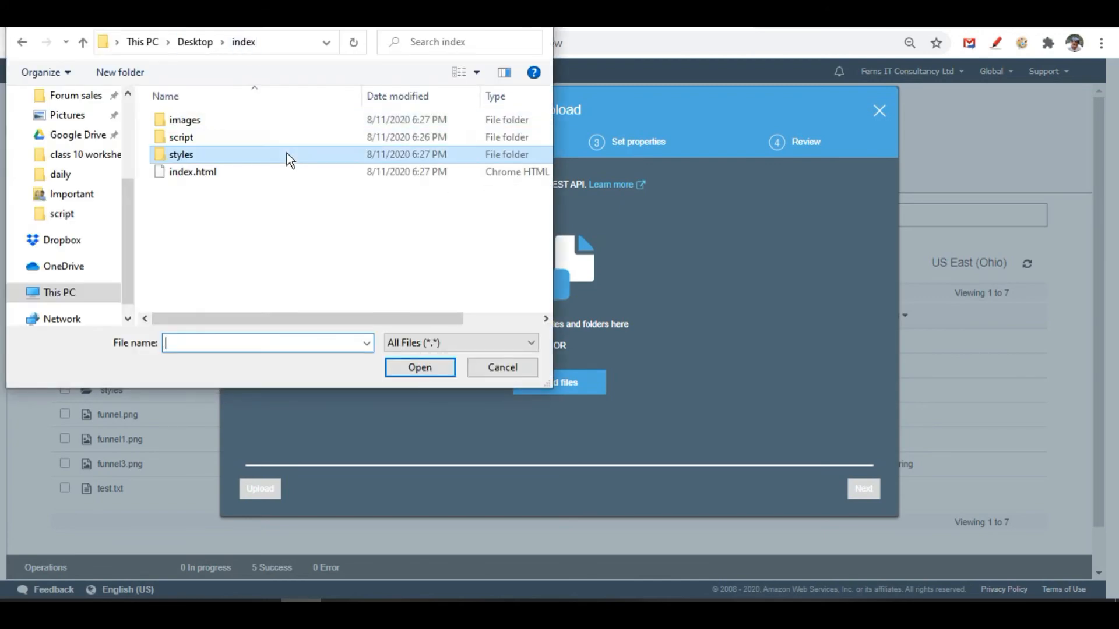
left_click(256, 173)
left_click(449, 369)
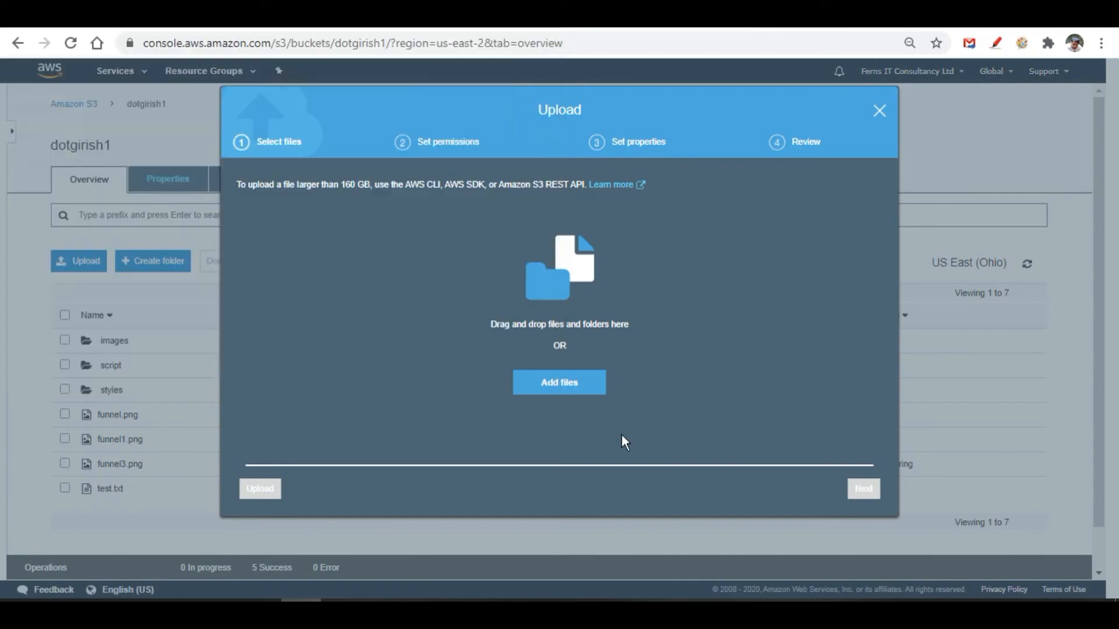
left_click(274, 488)
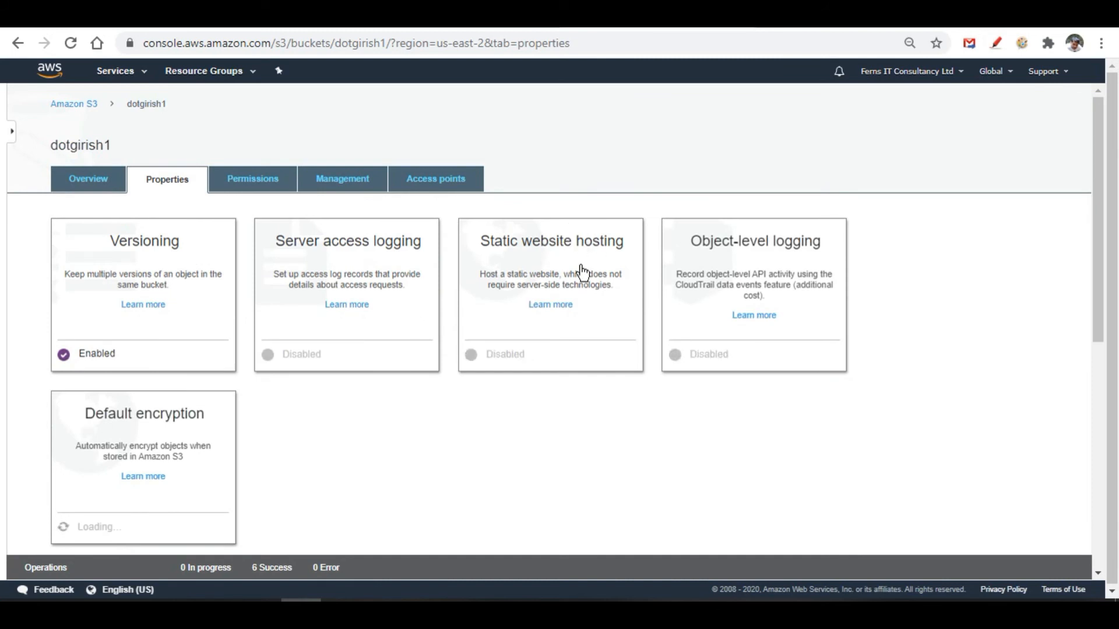
Step: Choose to host a website from the dotgirish1 bucket and copy its endpoint URL over the contents of test.txt in Notepad
left_click(545, 335)
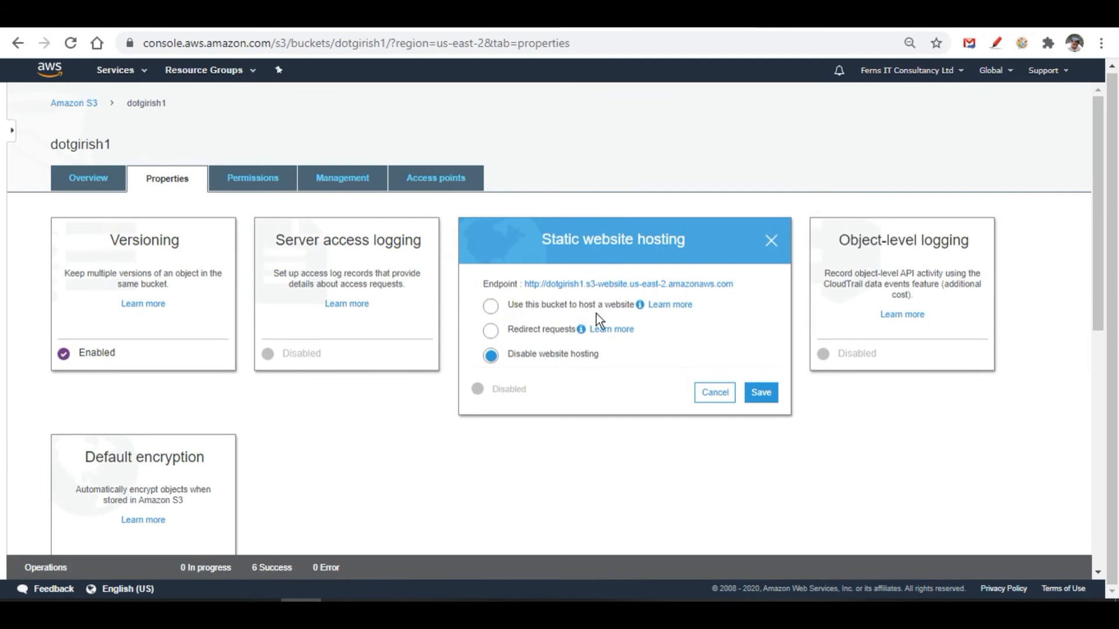
left_click(491, 305)
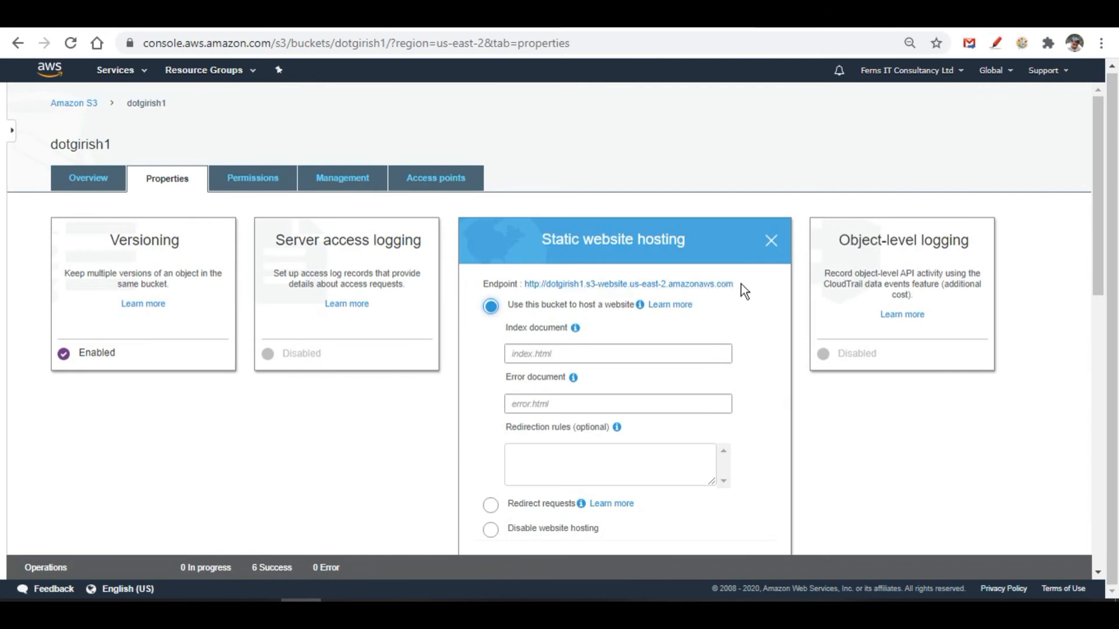
left_click_drag(740, 285, 527, 295)
key("ctrl+c")
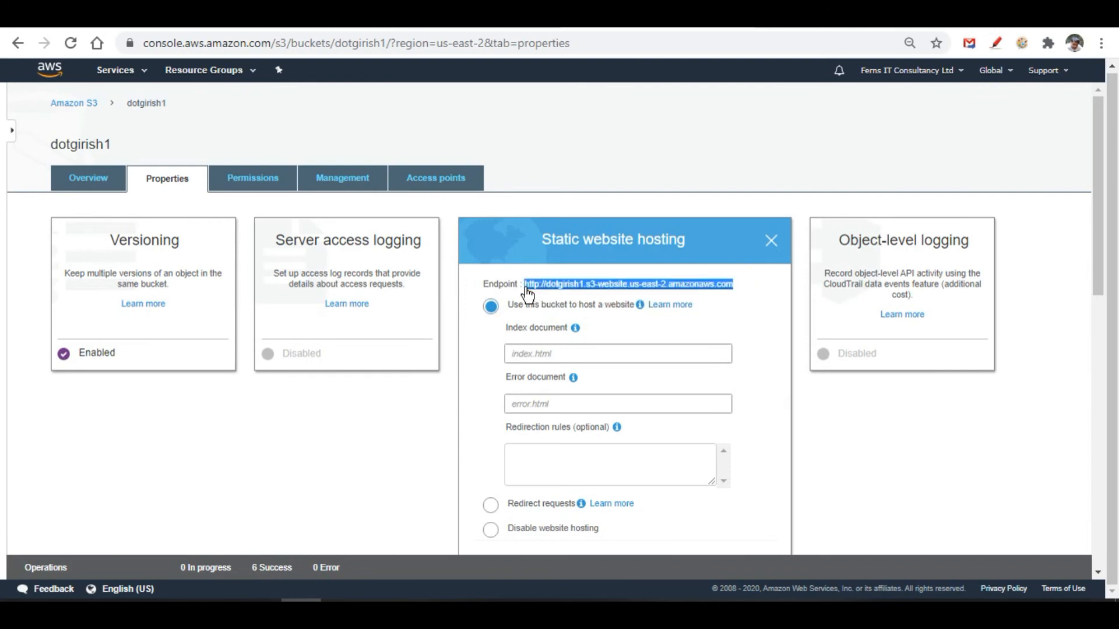
mouse_move(420, 599)
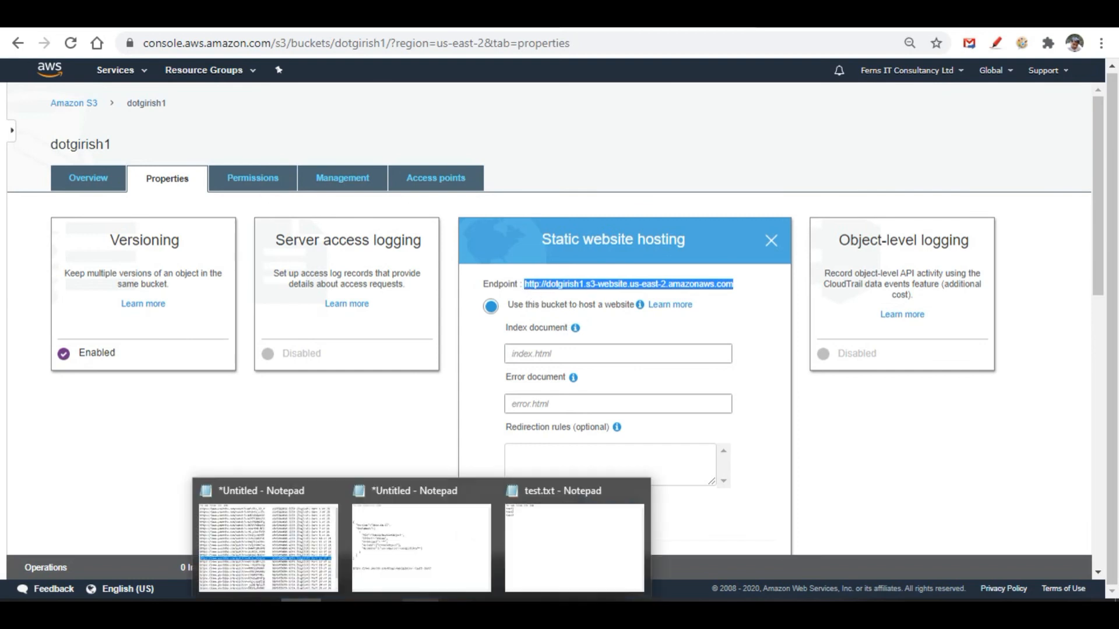
left_click(532, 583)
left_click_drag(166, 161, 16, 87)
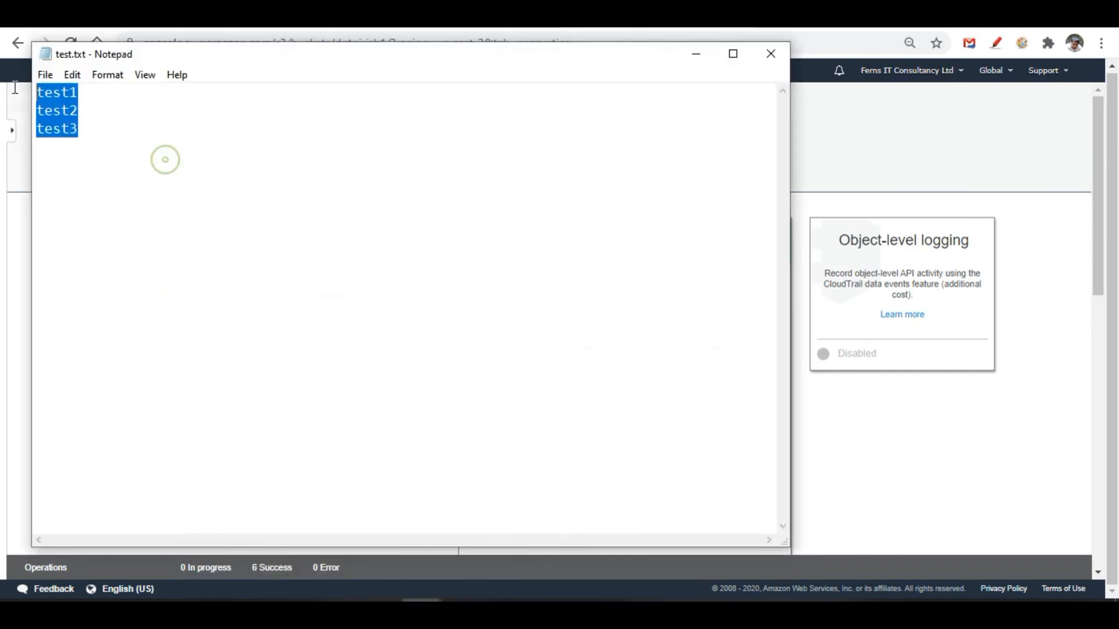
key("ctrl+v")
left_click(704, 56)
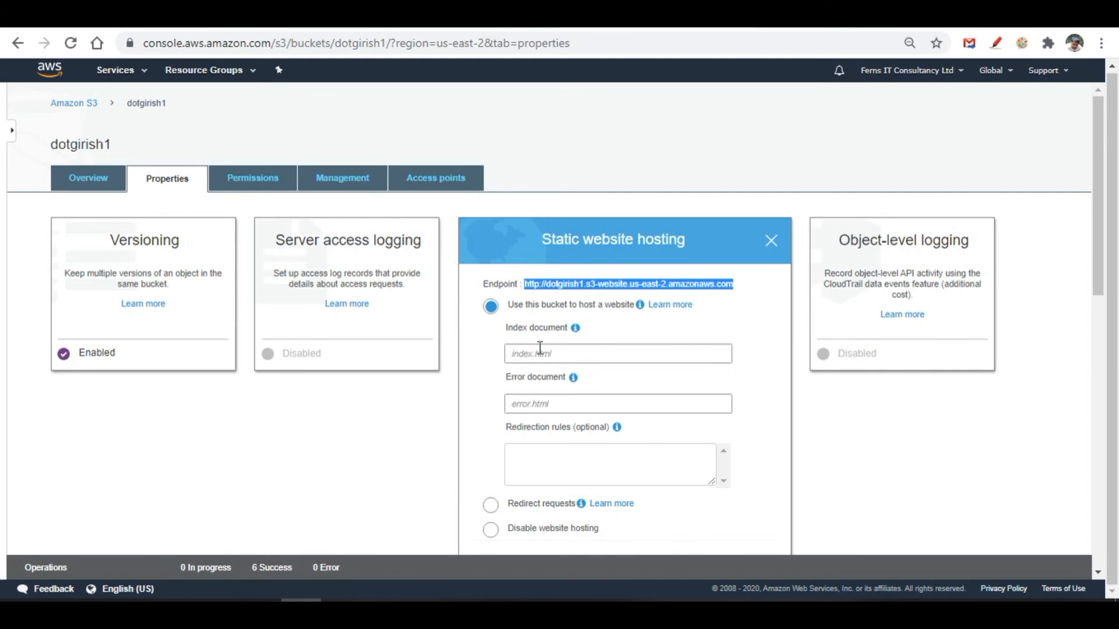
Step: Set the index document to index.html and the error document to error.html, and save the static website hosting settings
left_click(541, 353)
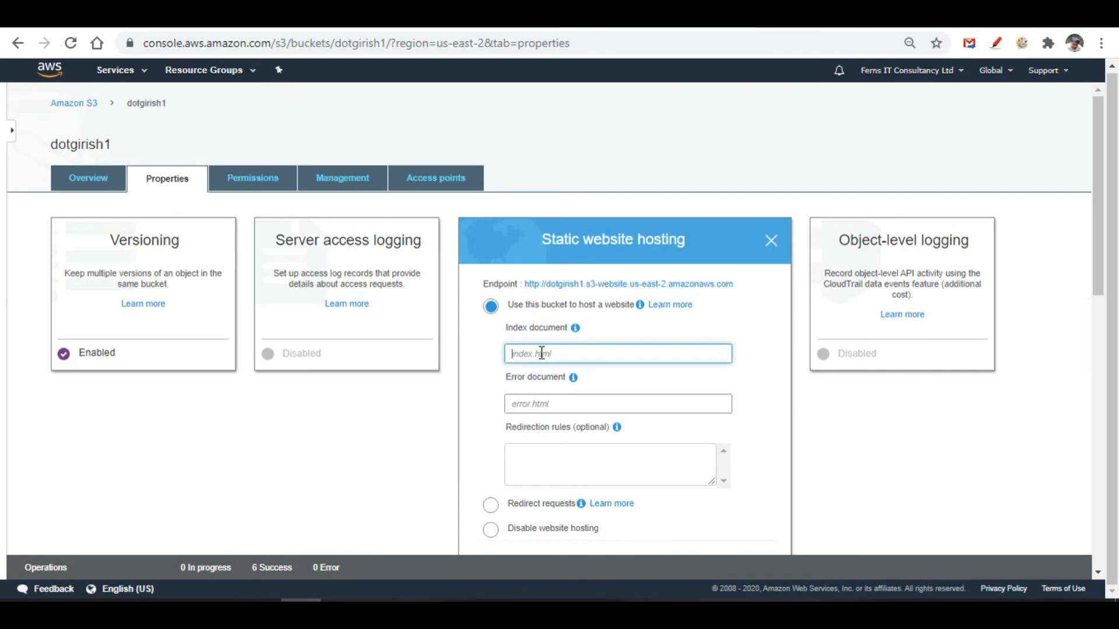
type("index.html")
left_click(512, 408)
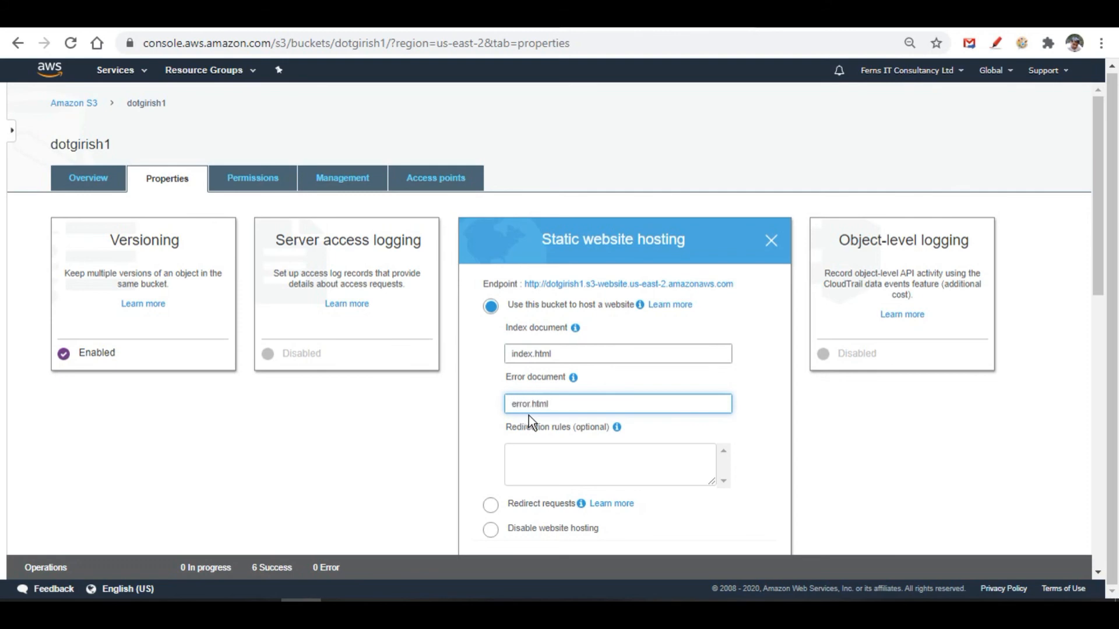
scroll(645, 399, "down", 3)
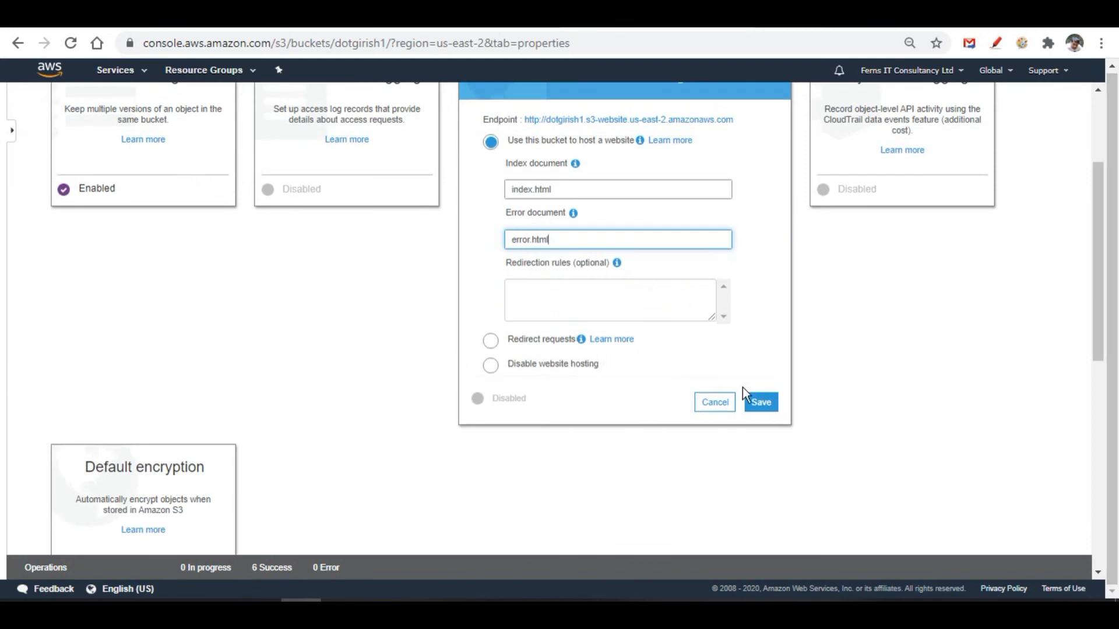
left_click(763, 407)
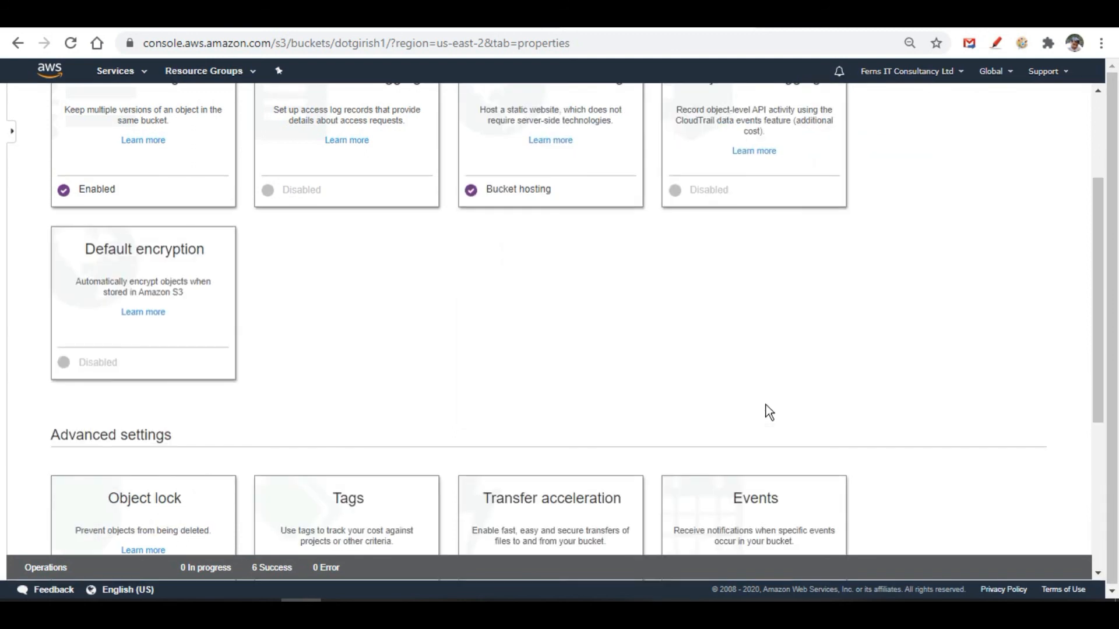
scroll(769, 412, "up", 3)
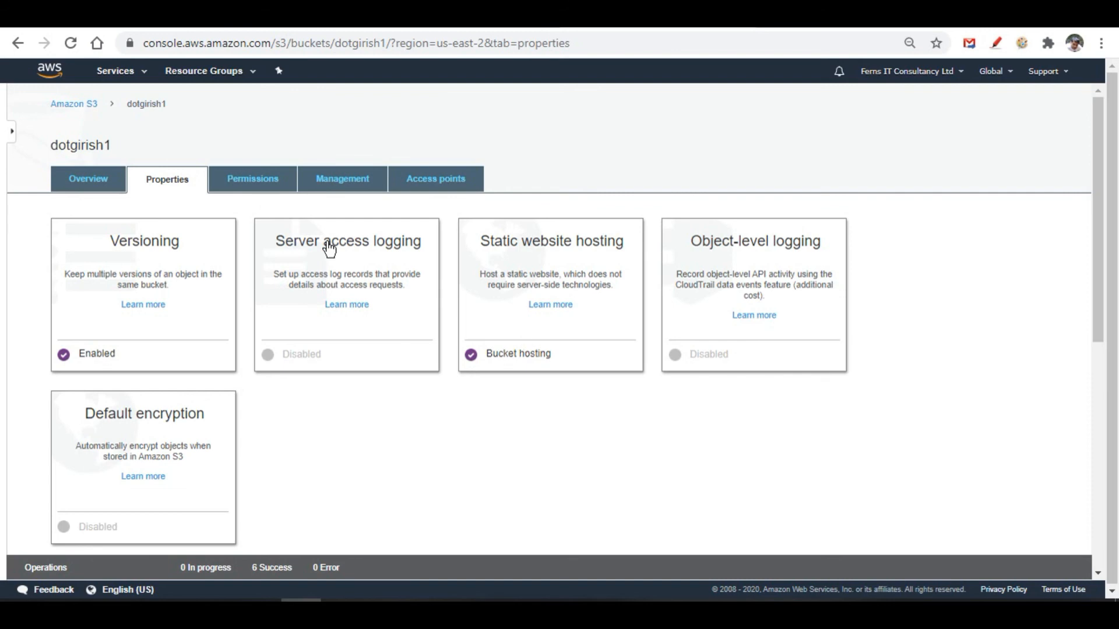
Step: Copy the dotgirish1 website endpoint URL from test.txt and open it in a new browser tab to test the site
left_click(96, 189)
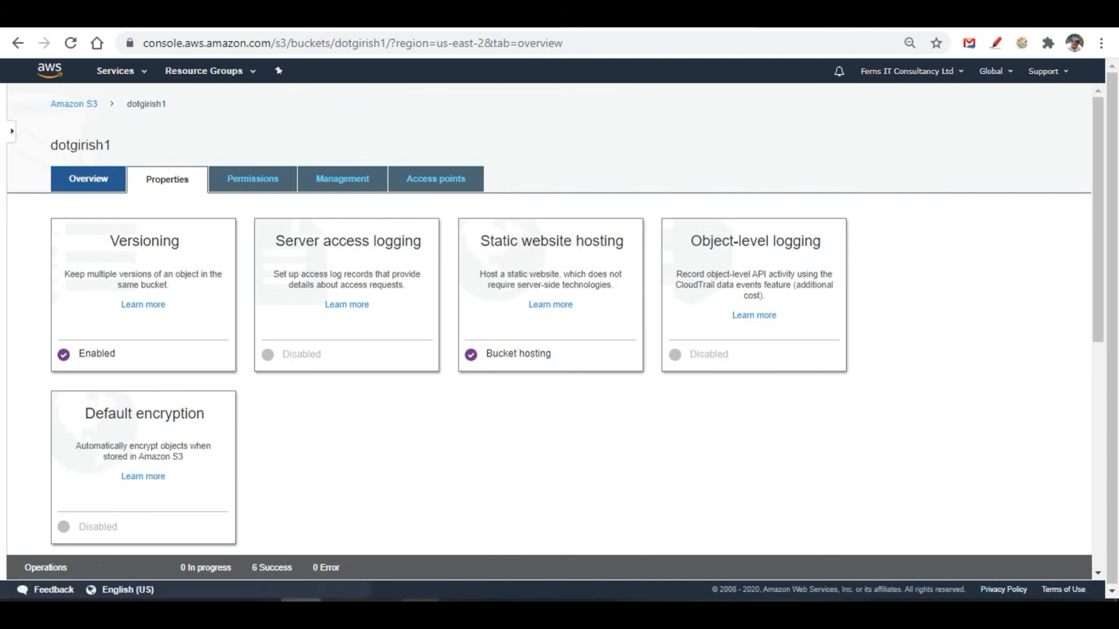
mouse_move(422, 615)
left_click(557, 550)
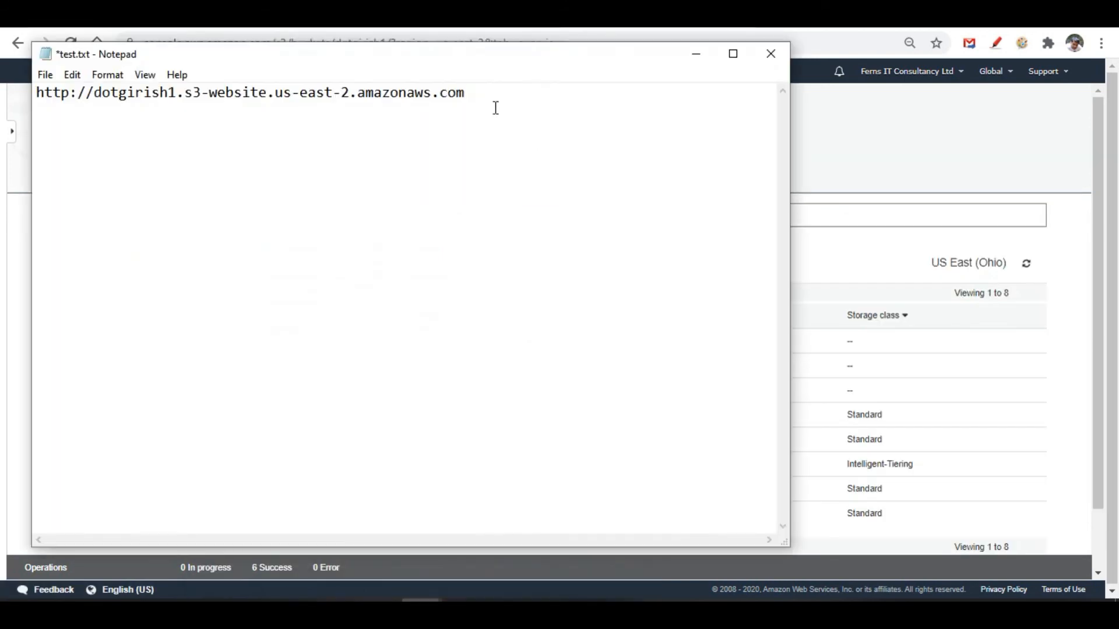
left_click_drag(478, 94, 38, 114)
key("ctrl+c")
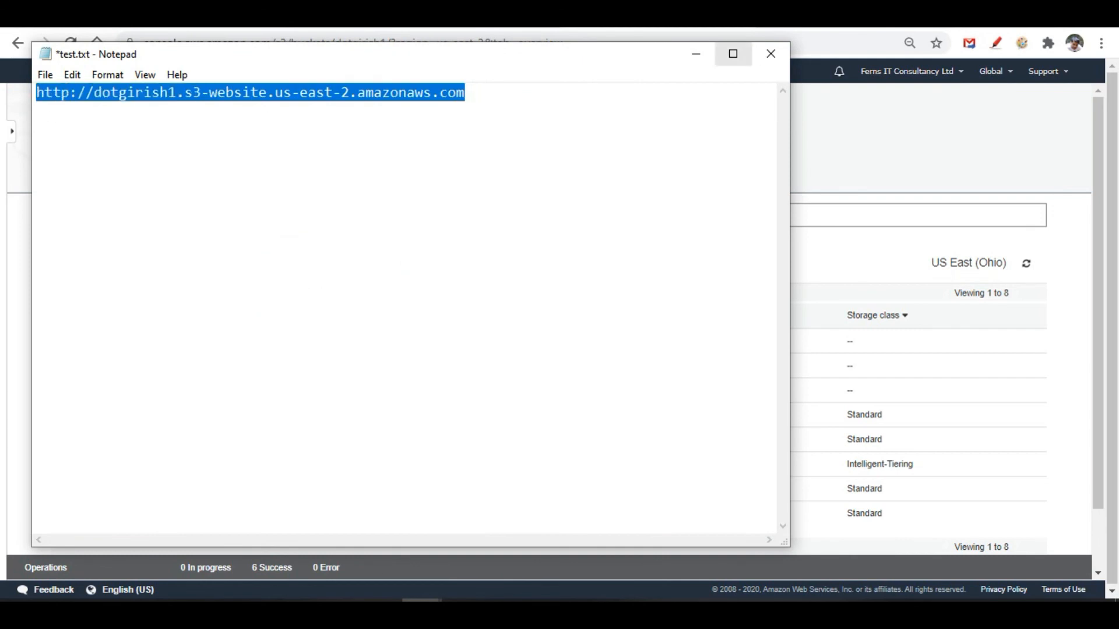
left_click(924, 42)
key("ctrl+t")
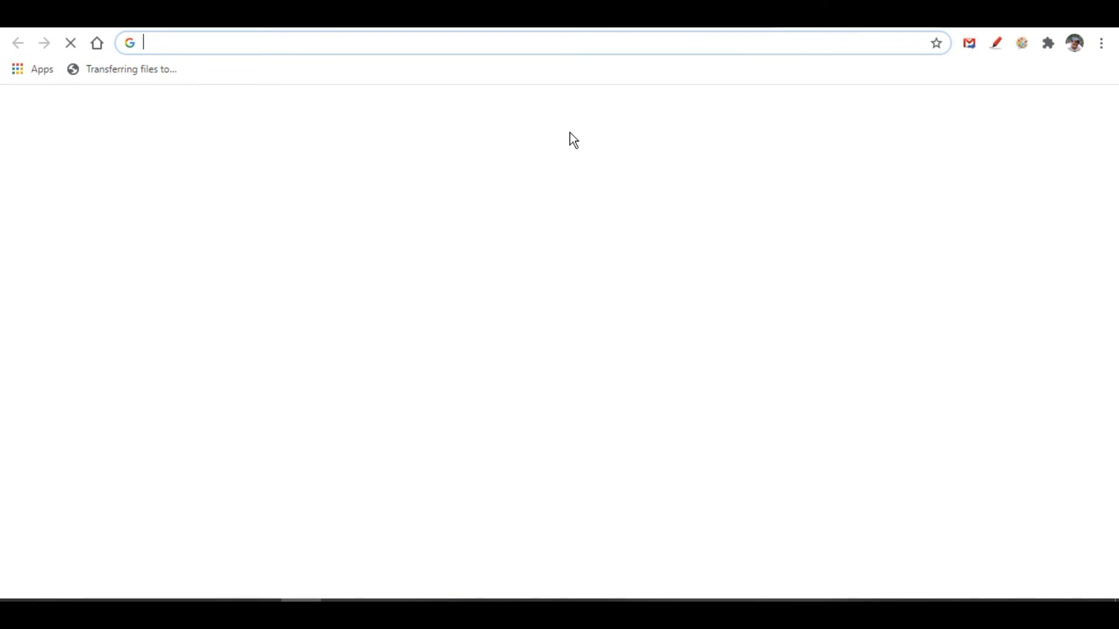
key("ctrl+v")
key("Return")
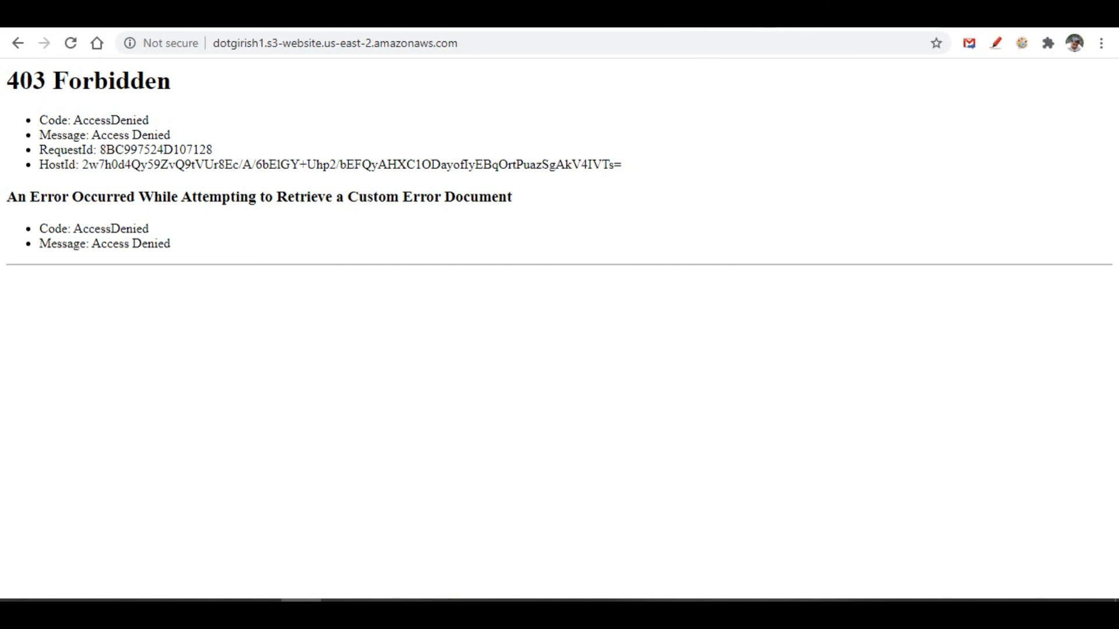
Step: Save the account-level S3 Block public access settings with Block all public access off, entering "confirm" to approve
key("ctrl+Tab")
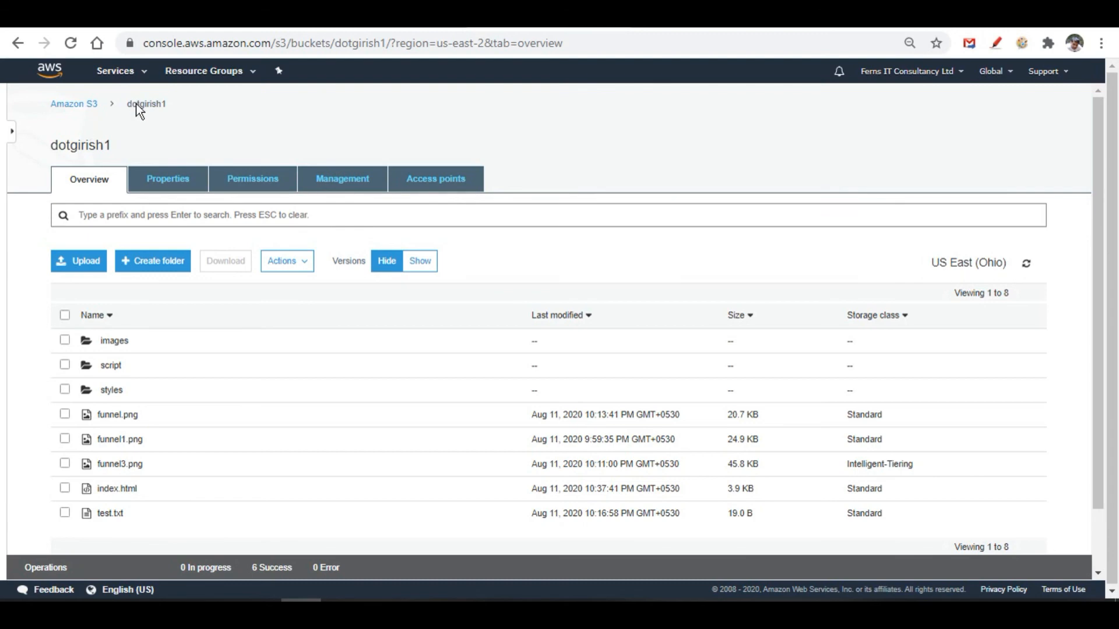
left_click(83, 105)
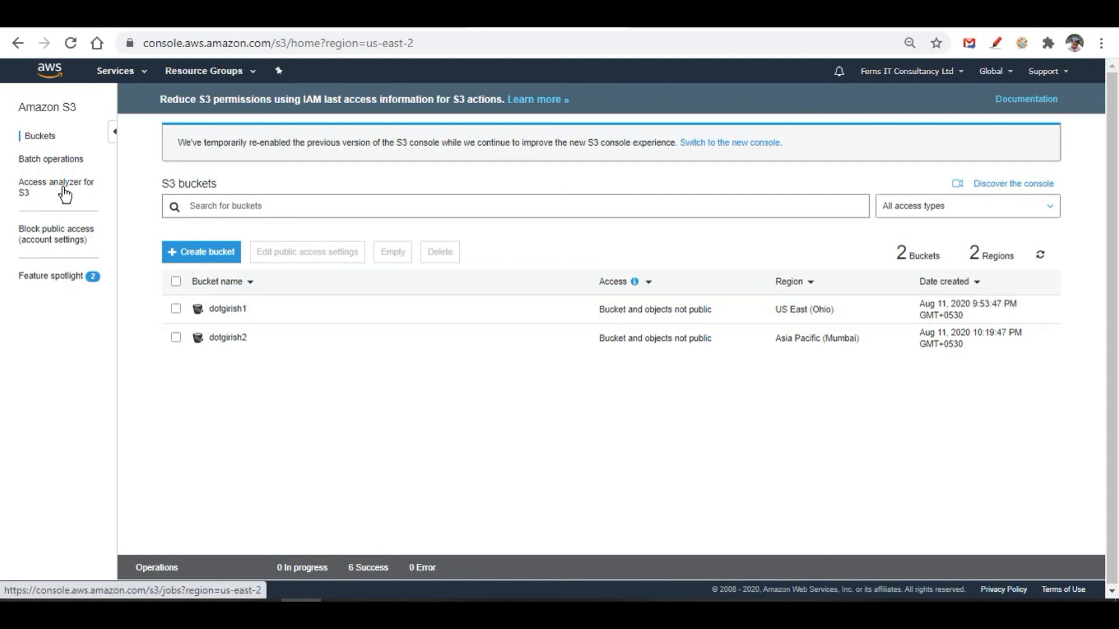
left_click(53, 241)
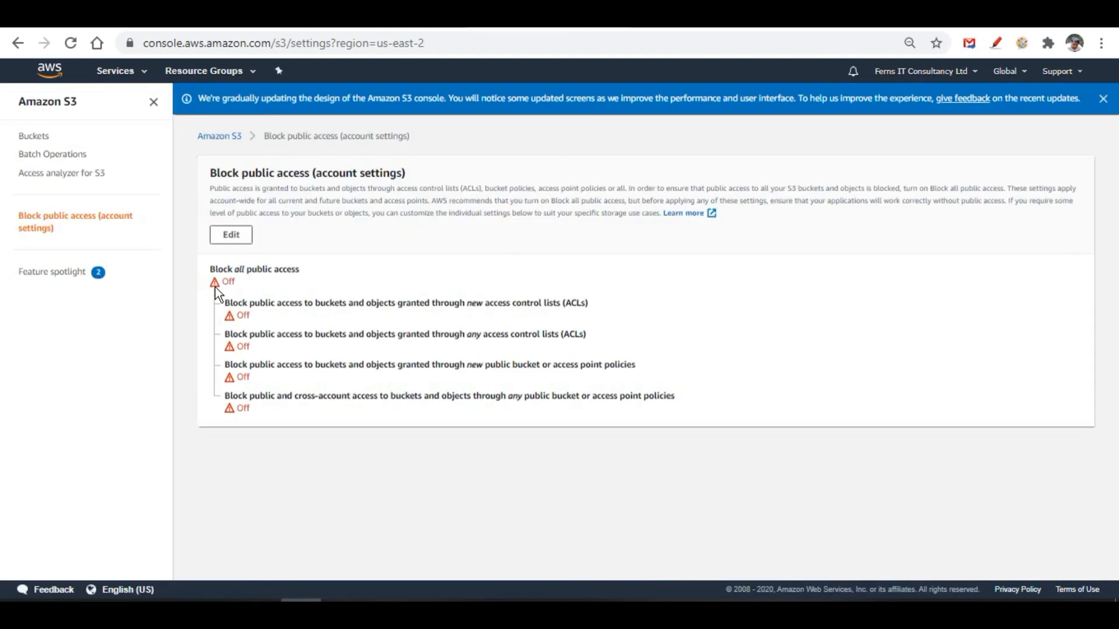
left_click(232, 244)
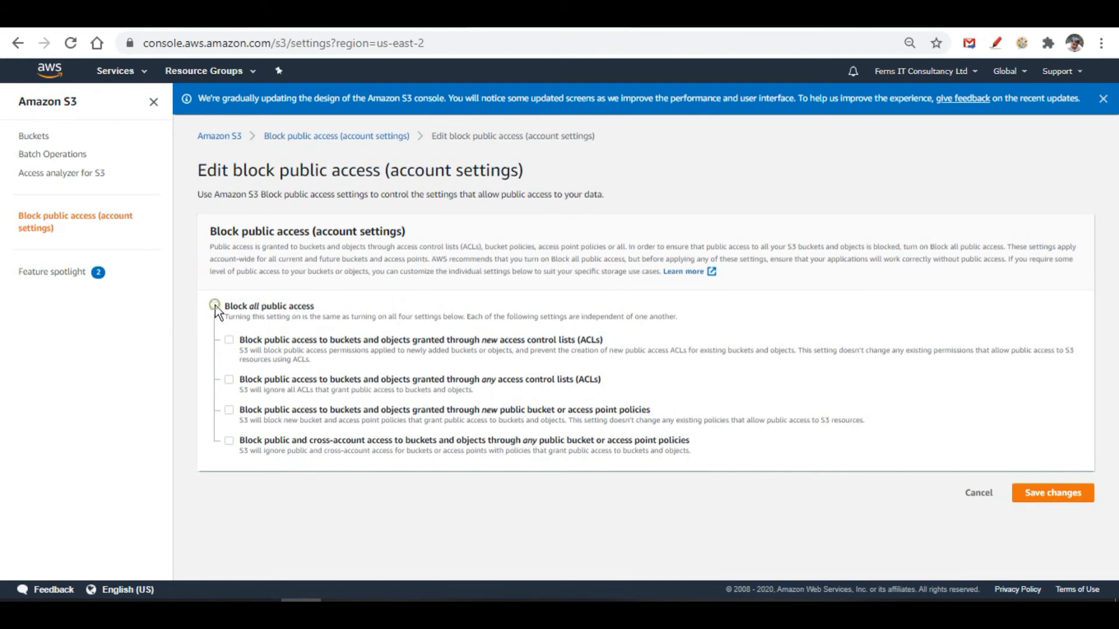
left_click(215, 306)
left_click(214, 307)
left_click(1067, 498)
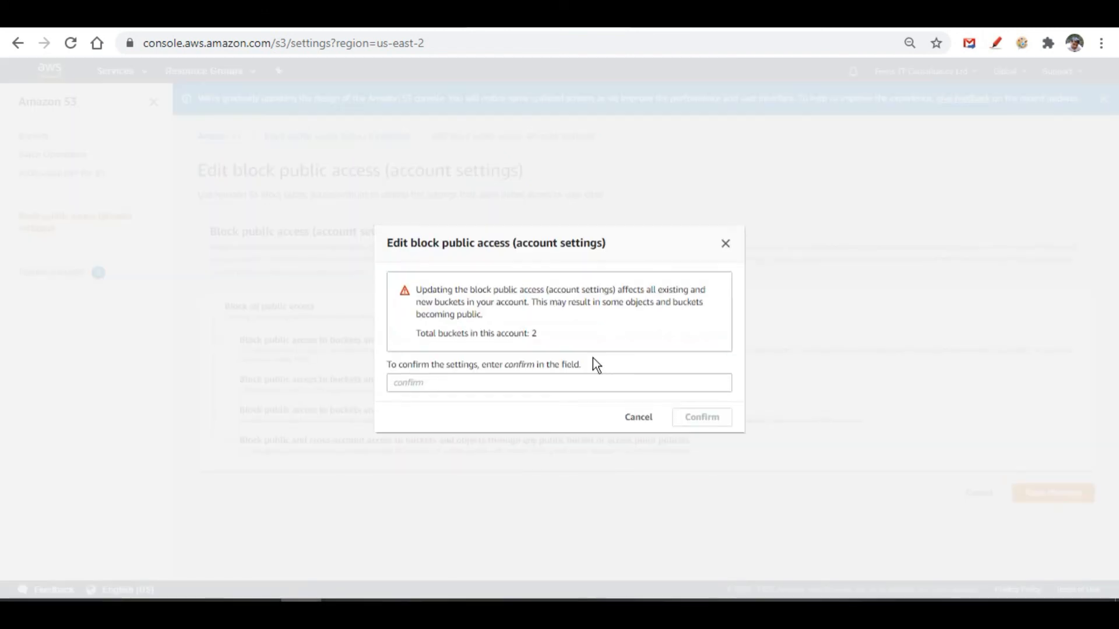
left_click(438, 385)
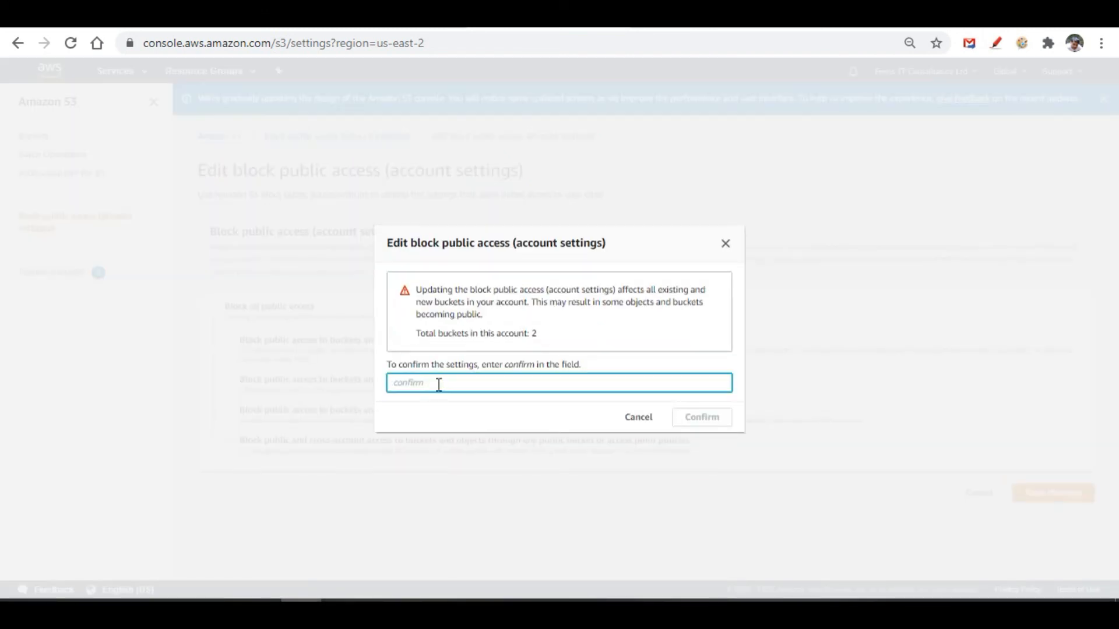
type("confirm")
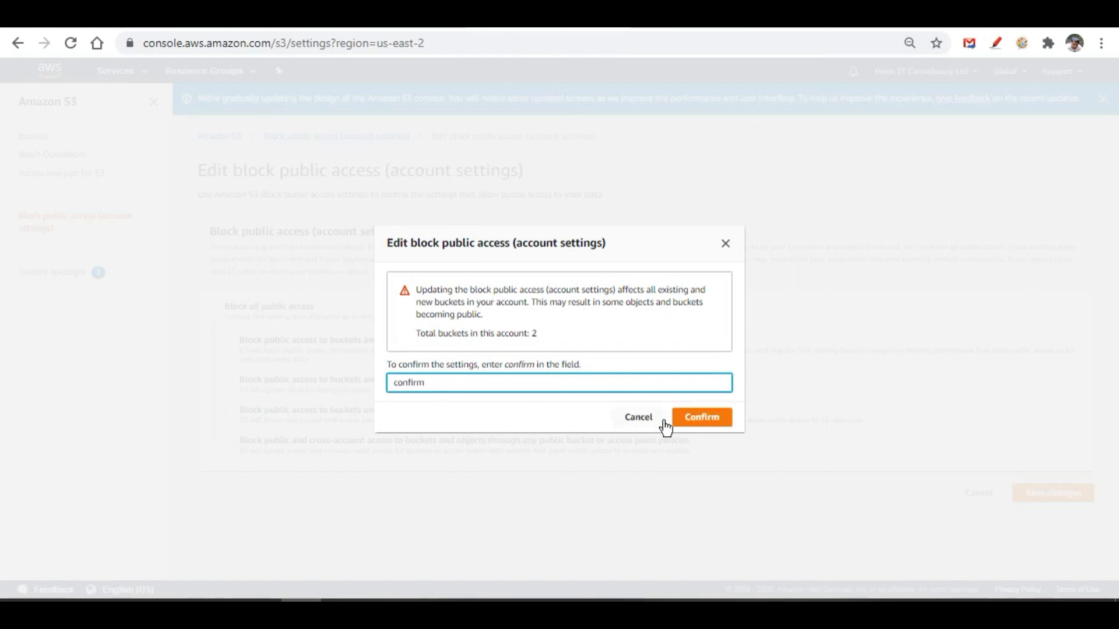
left_click(694, 419)
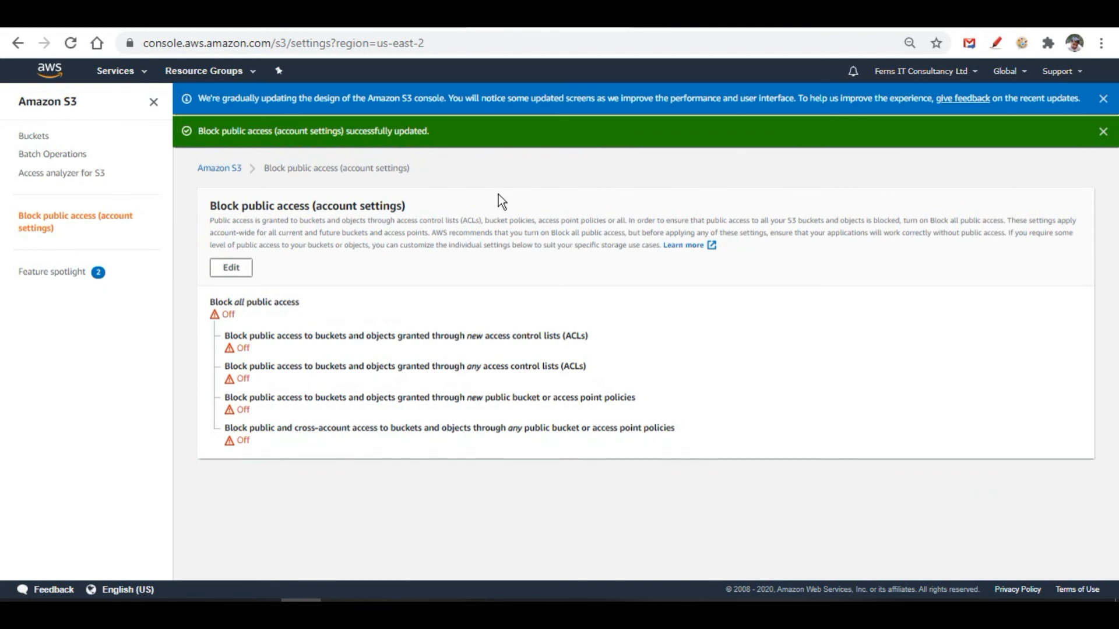
Step: Turn off Block all public access in the dotgirish1 bucket's permissions and save, entering "confirm" to approve
left_click(49, 71)
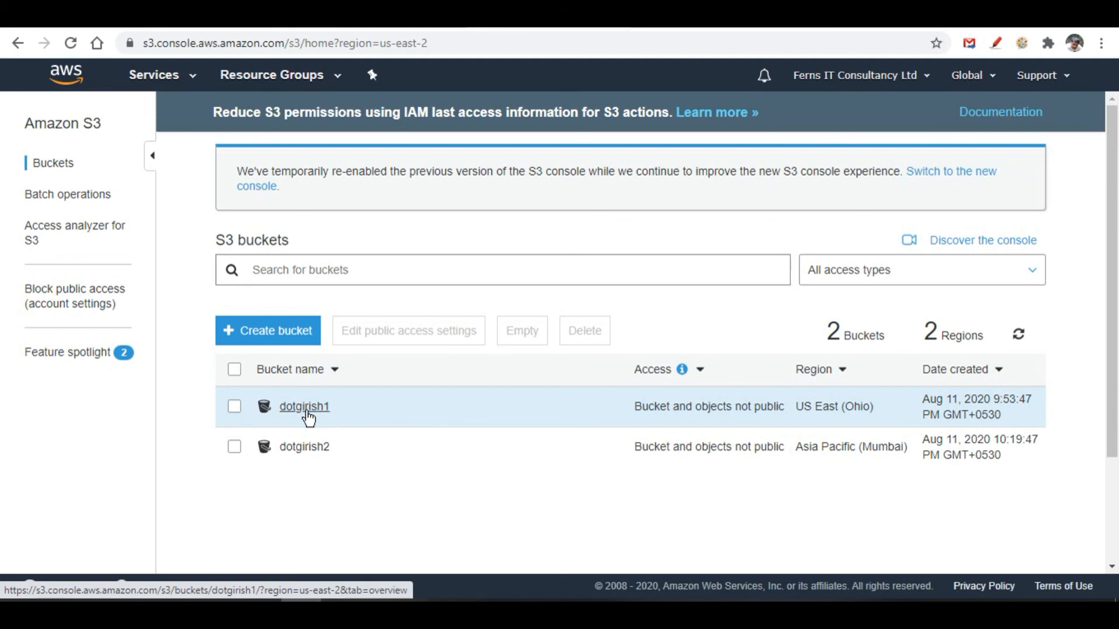
left_click(307, 410)
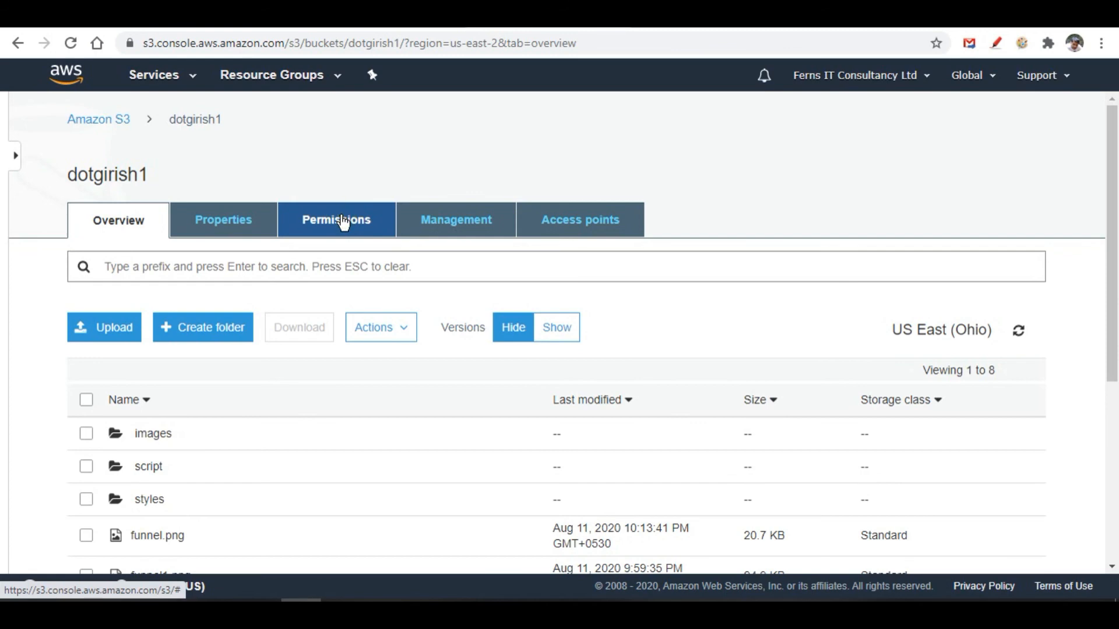
left_click(343, 222)
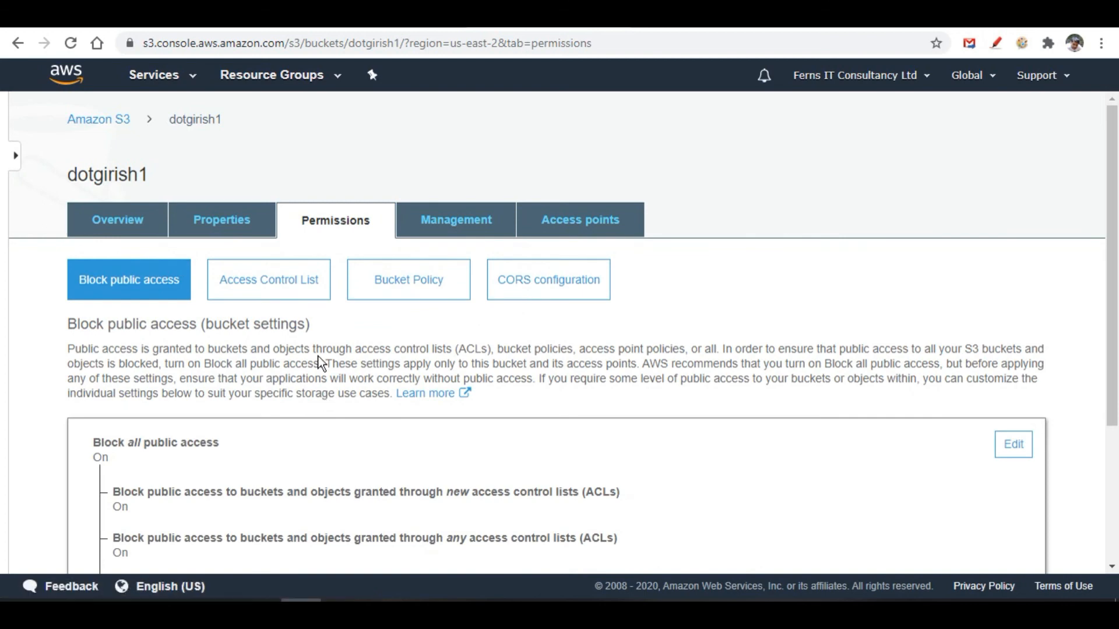
scroll(321, 364, "down", 2)
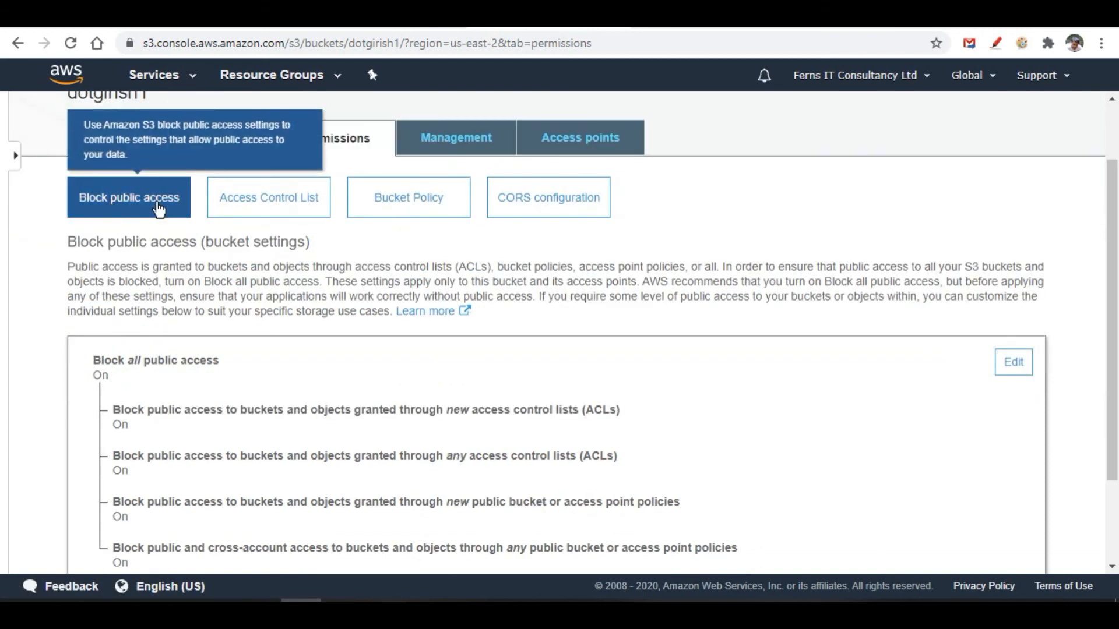
left_click(157, 205)
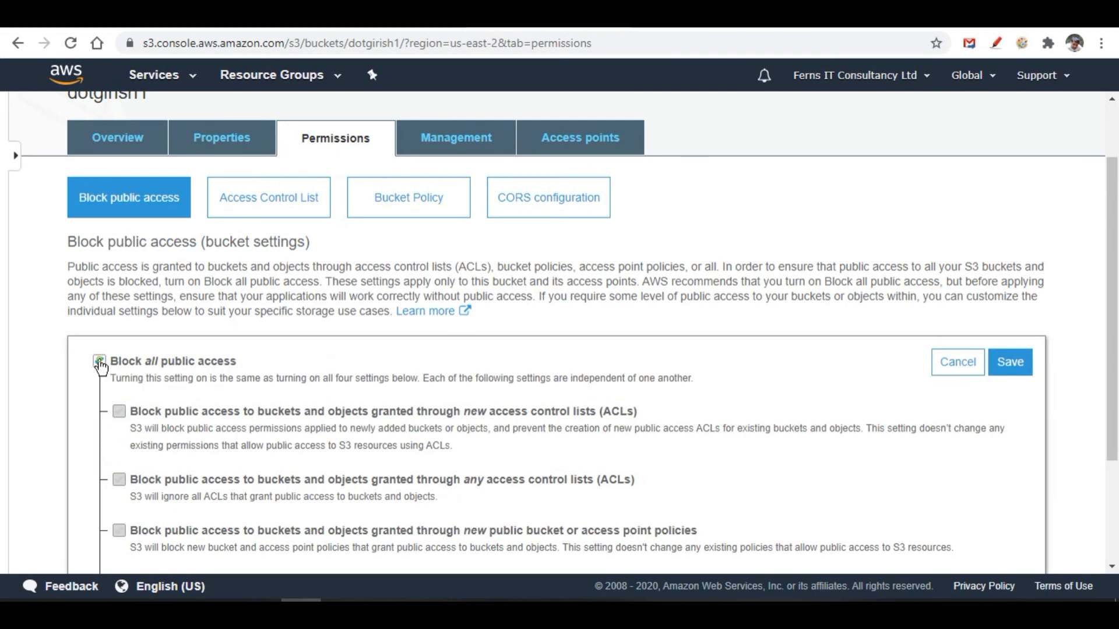
left_click(100, 363)
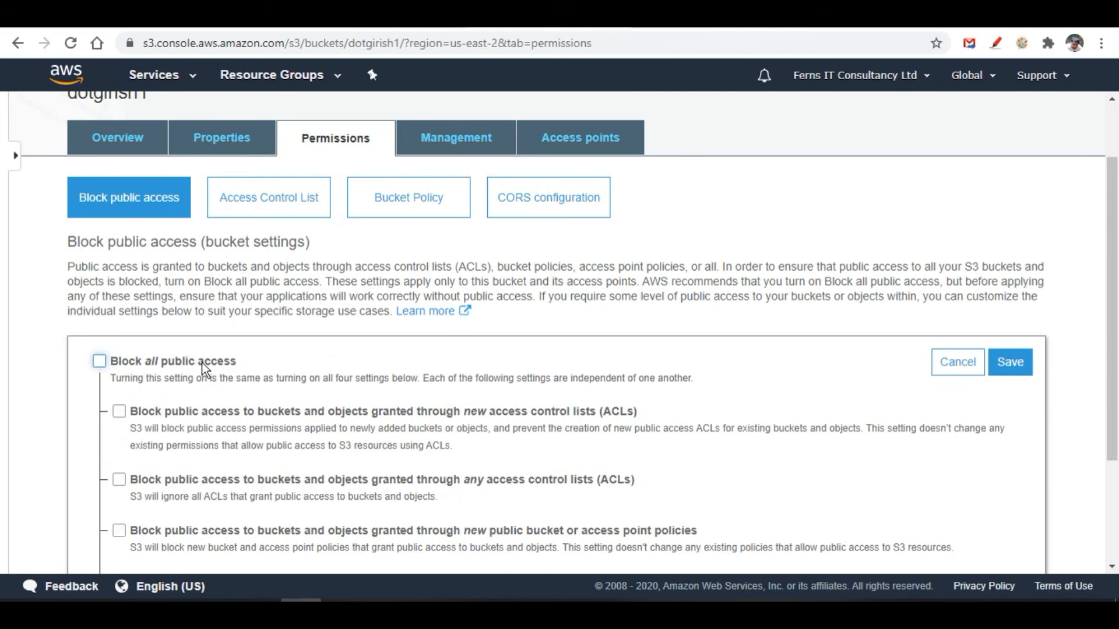
scroll(332, 370, "down", 3)
scroll(332, 370, "up", 1)
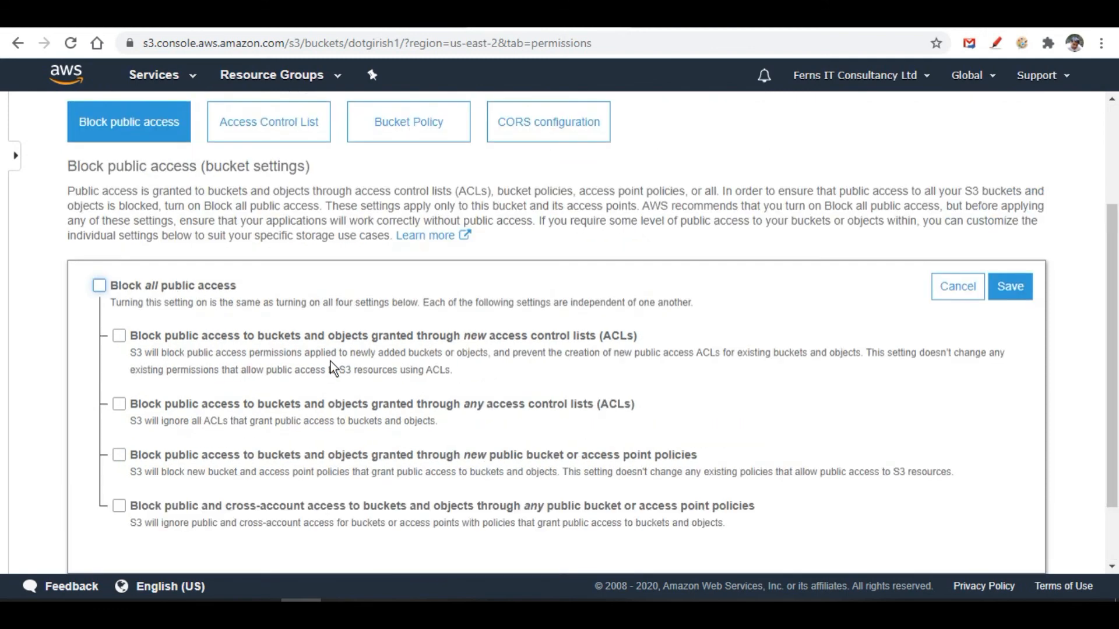
left_click(1012, 289)
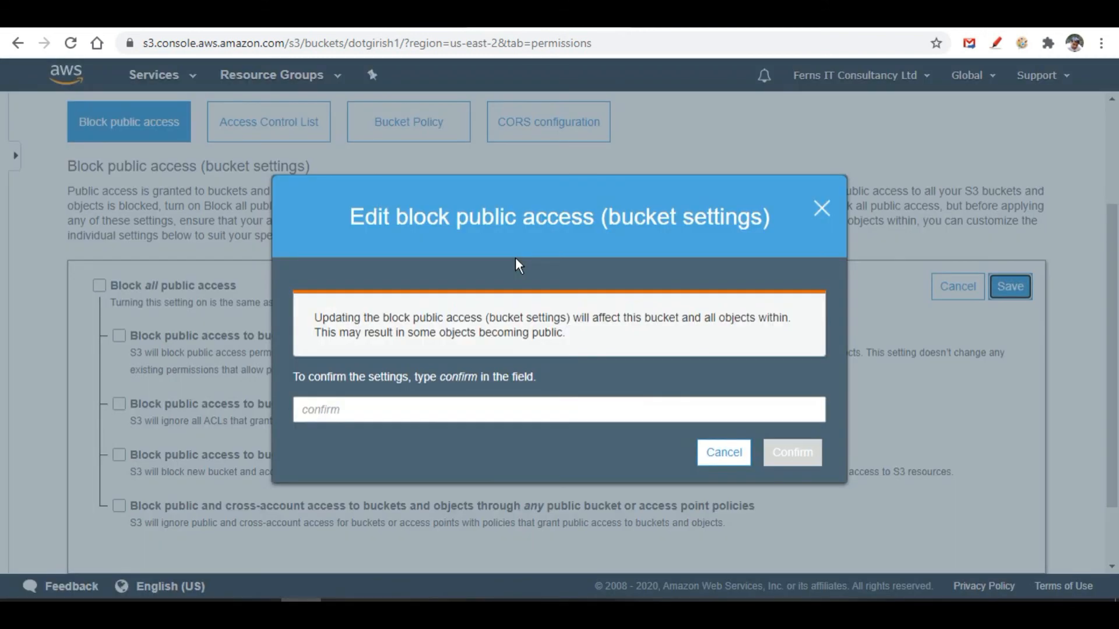
left_click(387, 415)
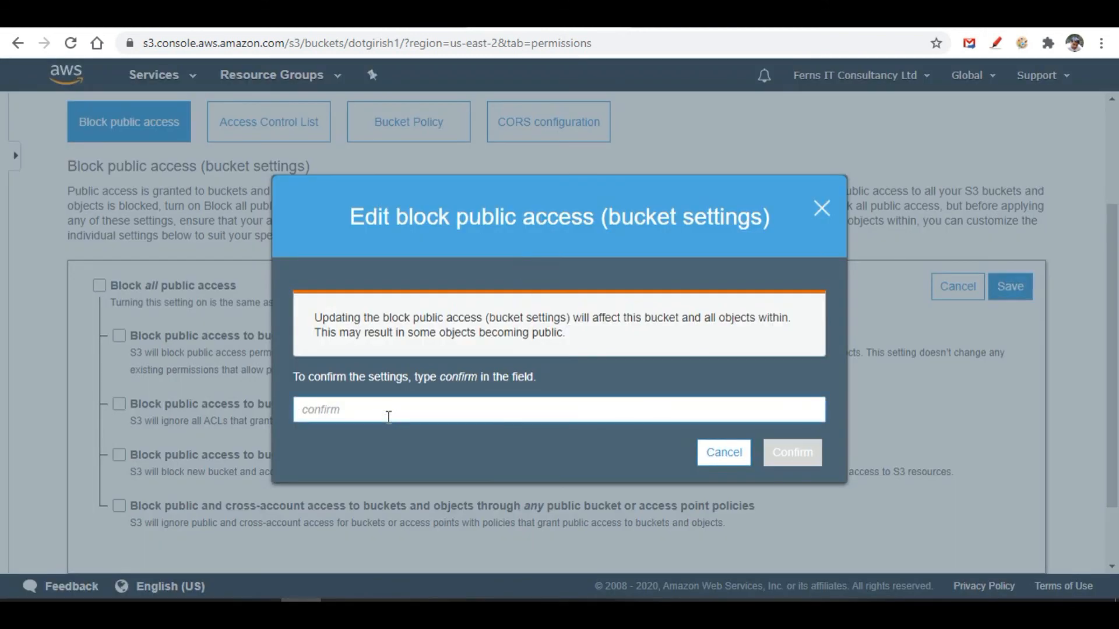
type("confirm")
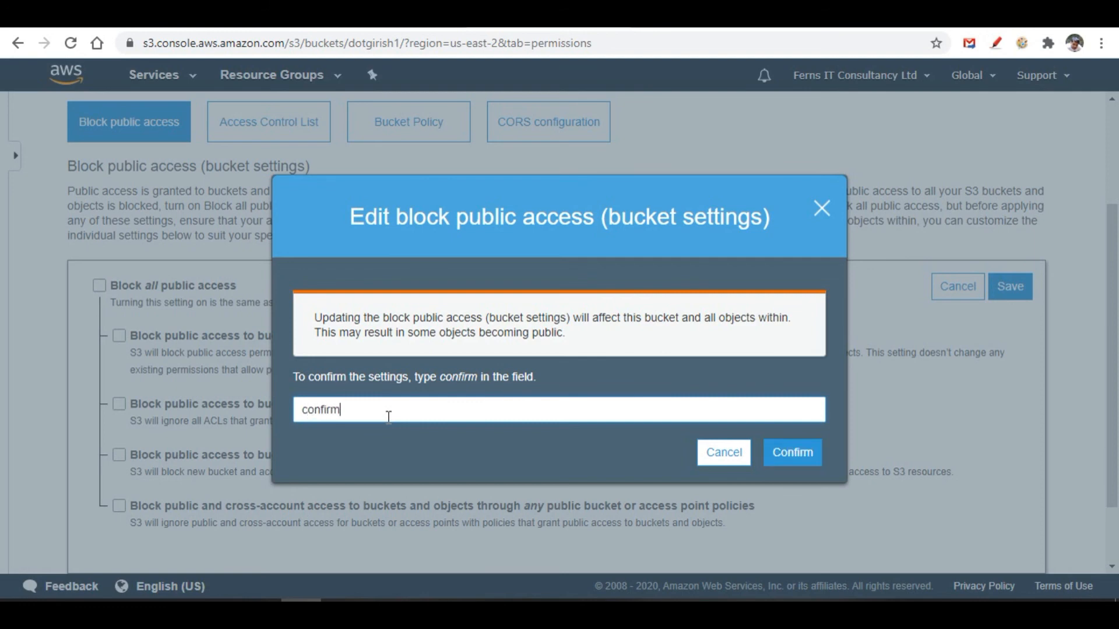
left_click(790, 454)
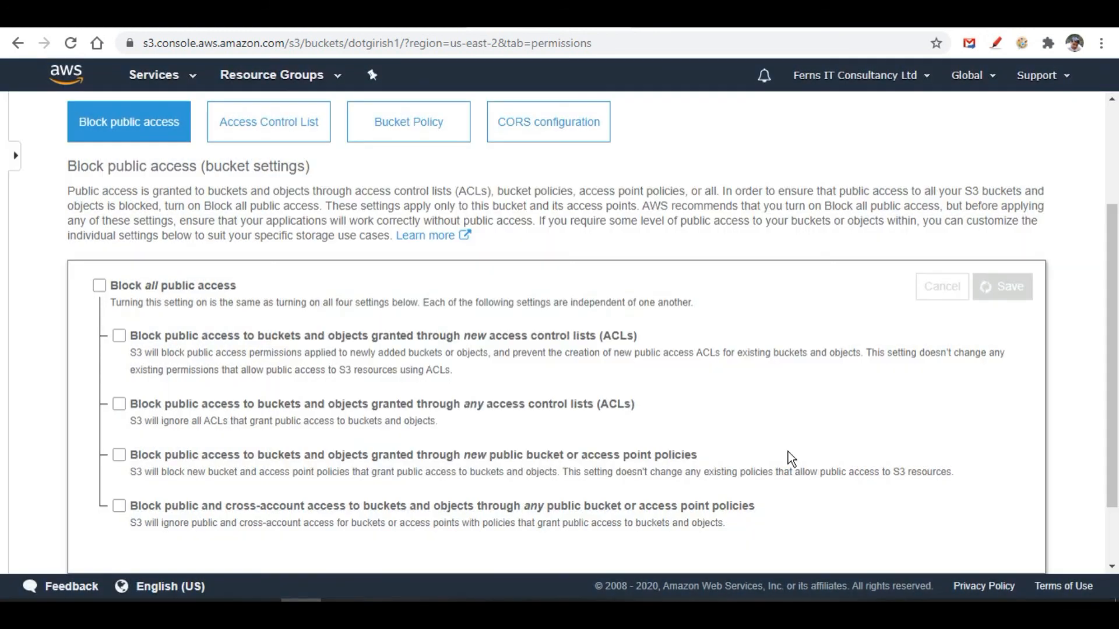
Step: Copy the PublicReadGetObject policy JSON from the untitled Notepad note into the bucket policy editor of dotgirish1
scroll(762, 322, "up", 1)
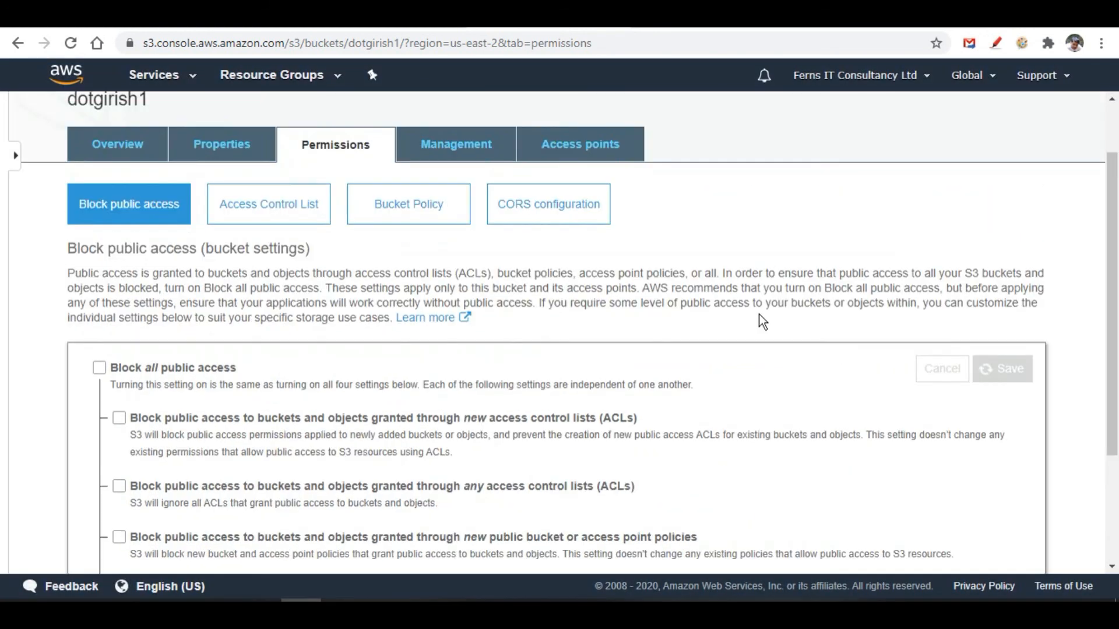
scroll(763, 321, "up", 1)
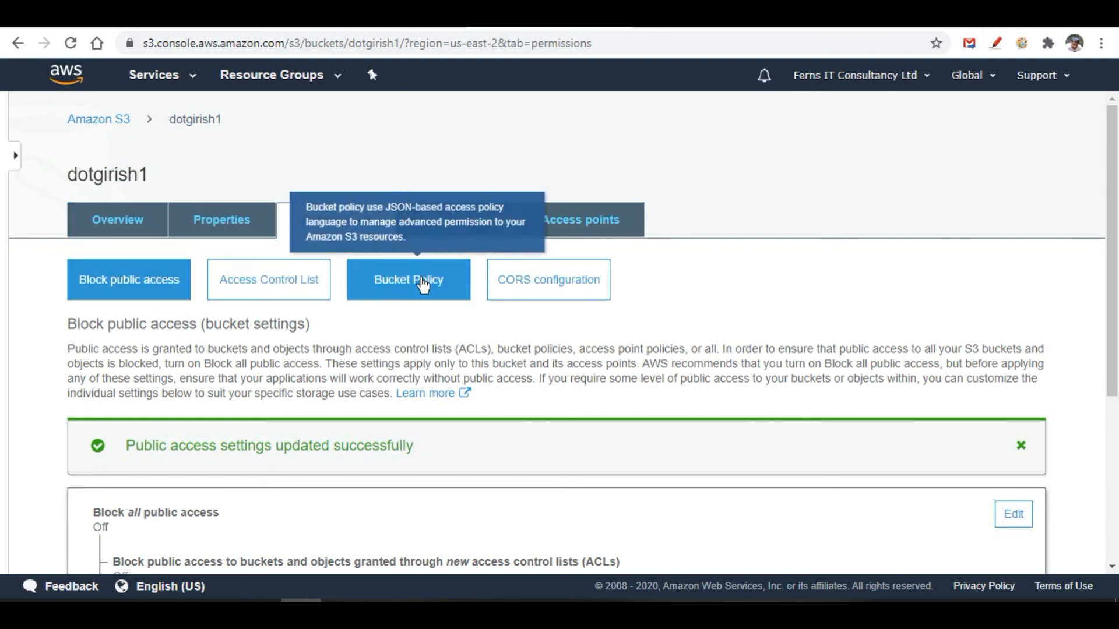
left_click(424, 295)
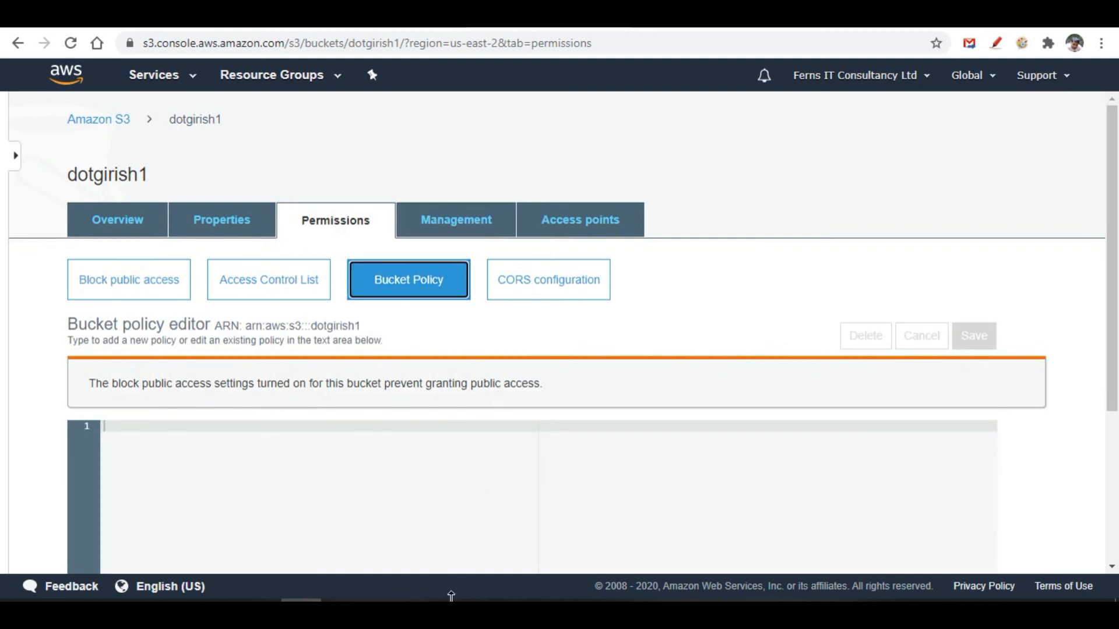
left_click(441, 578)
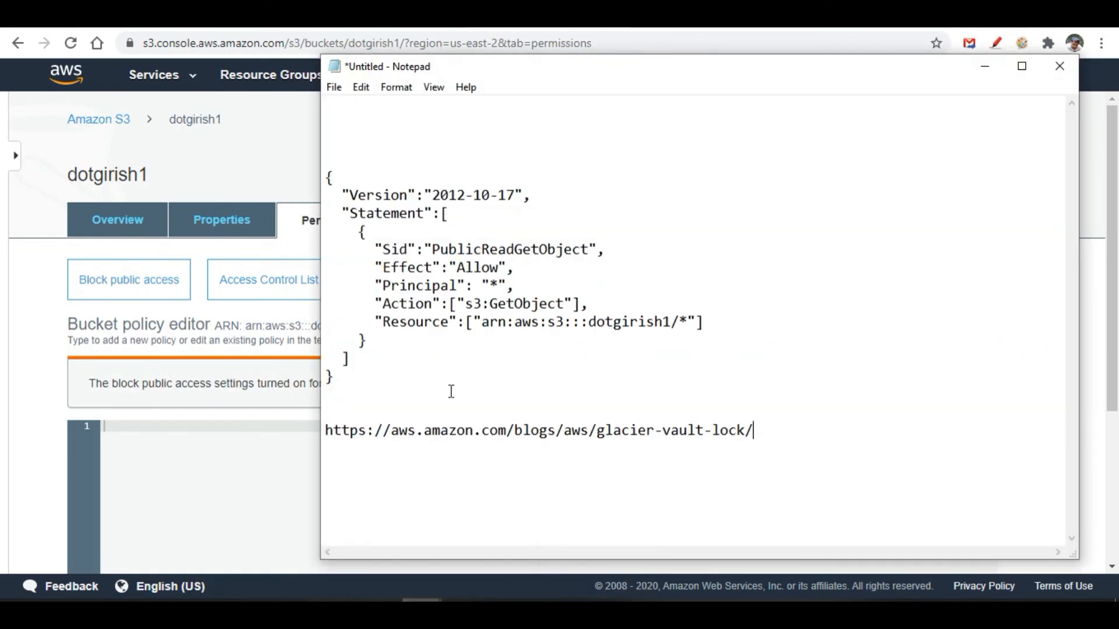
left_click_drag(340, 387, 325, 175)
key("ctrl+c")
left_click(985, 66)
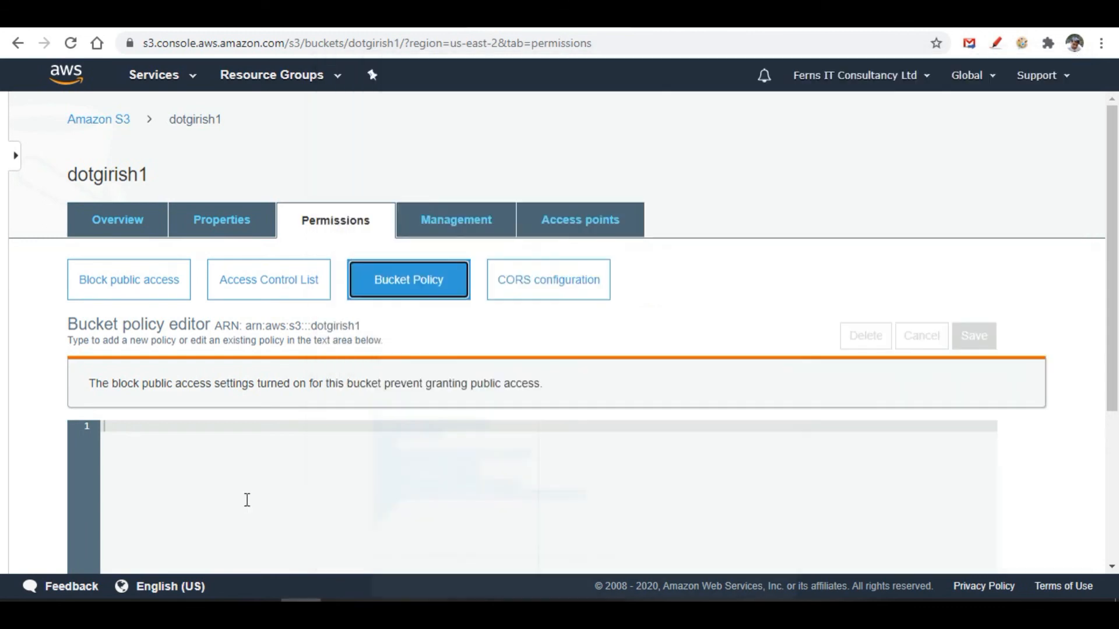
left_click(126, 433)
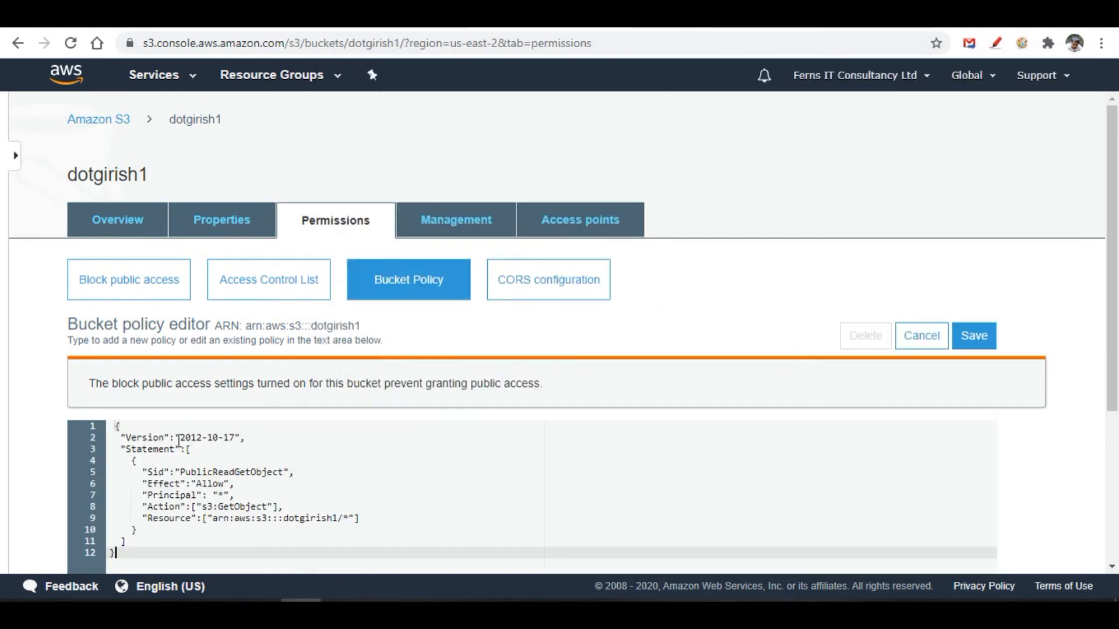
key("ctrl+v")
Step: Review the pasted policy's Allow effect and save the bucket policy for dotgirish1
scroll(430, 494, "down", 1)
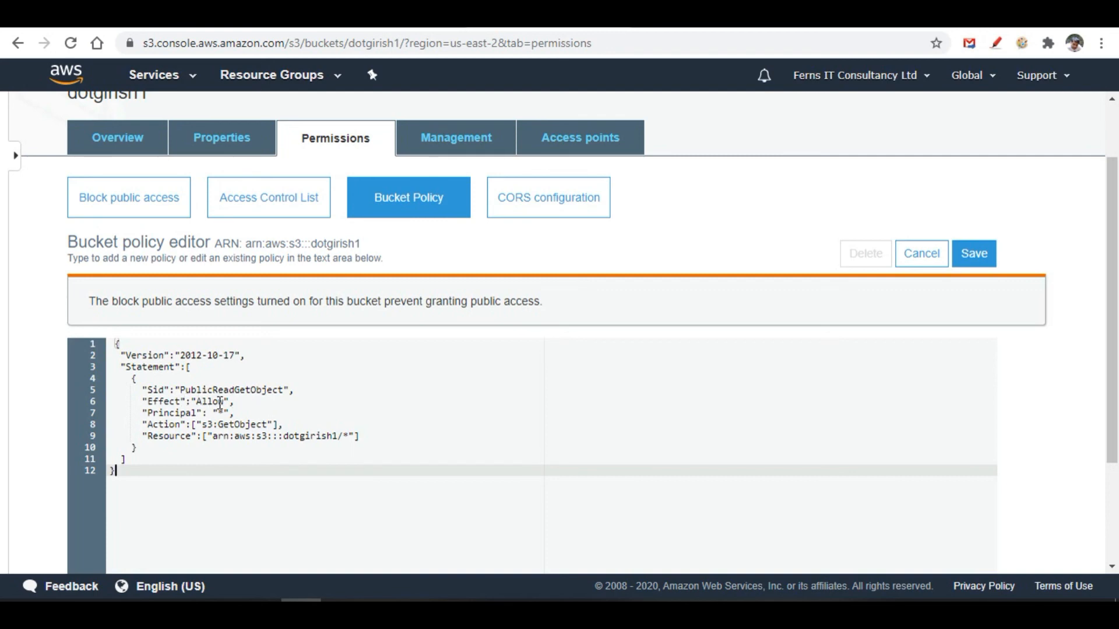
left_click_drag(192, 401, 229, 401)
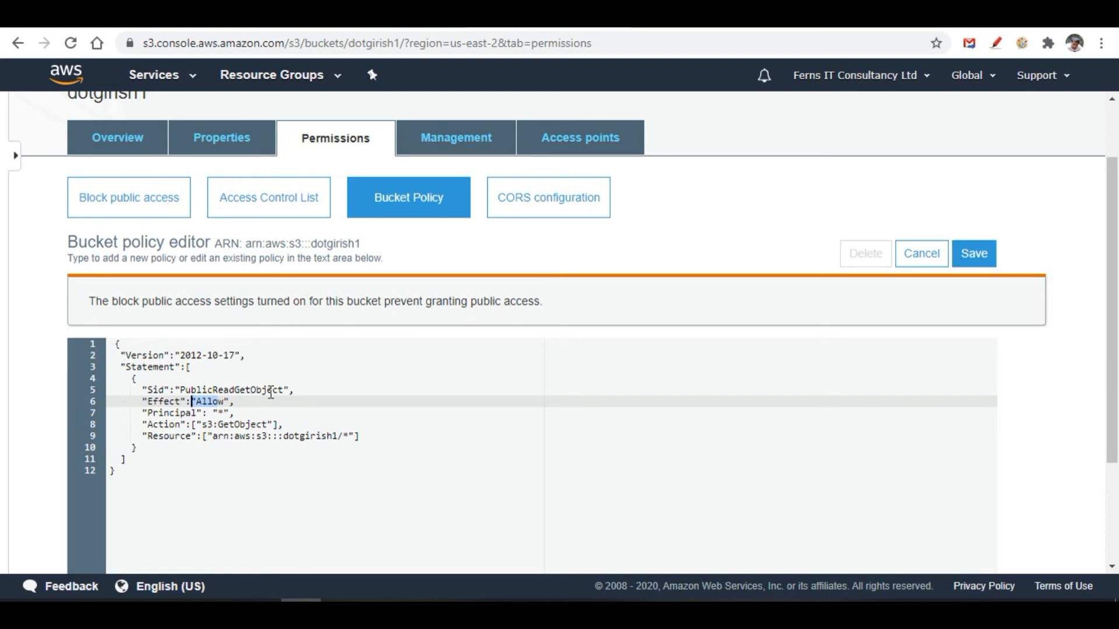
scroll(338, 362, "up", 2)
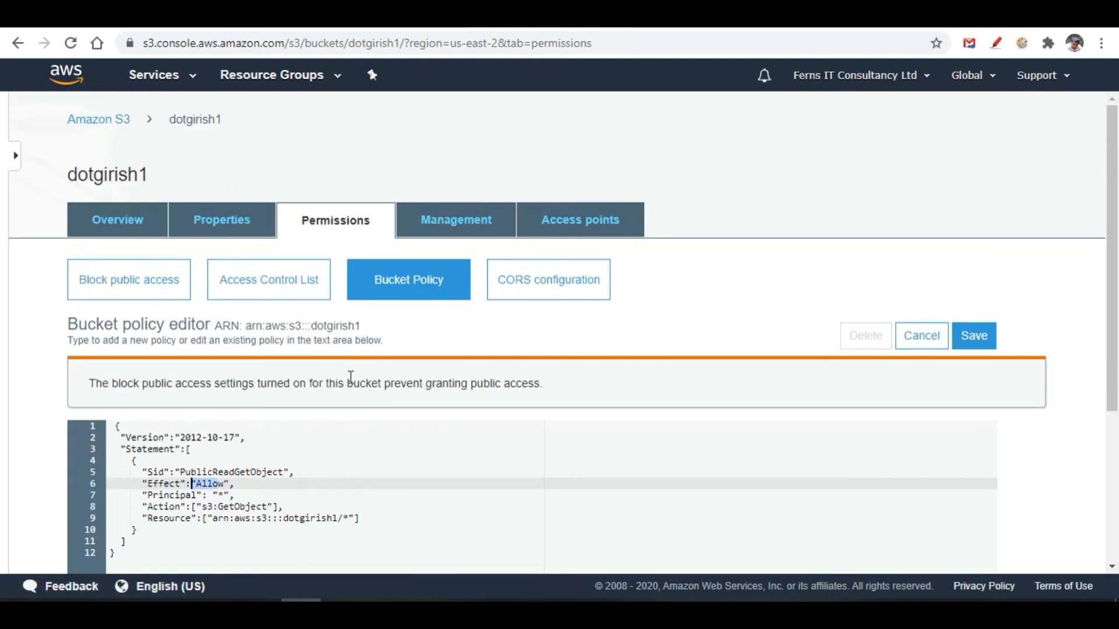
scroll(350, 377, "down", 2)
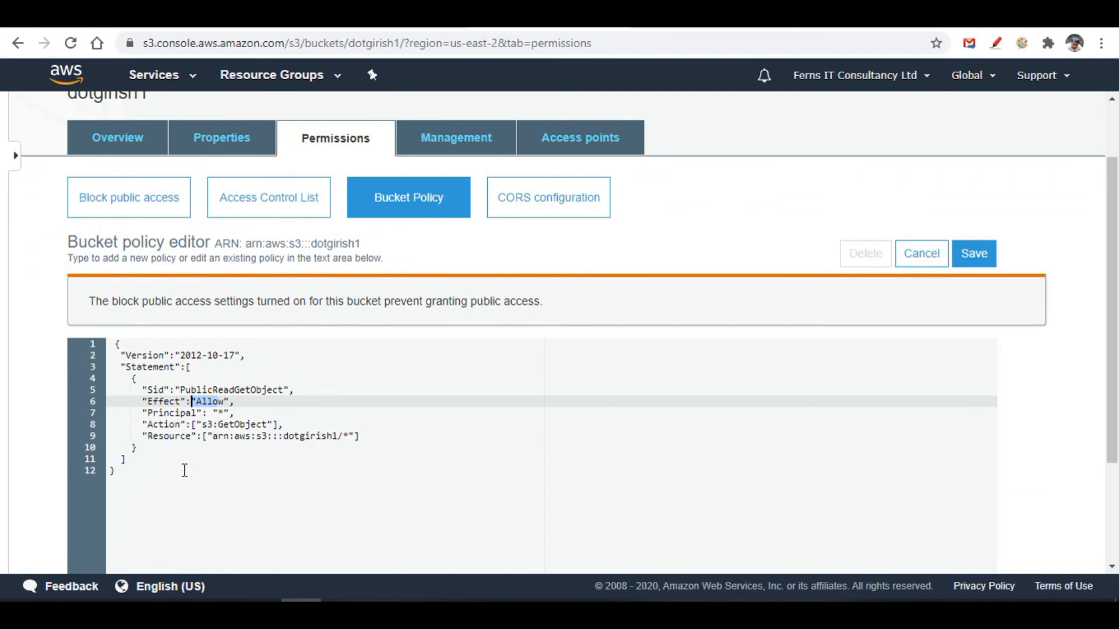
left_click(971, 254)
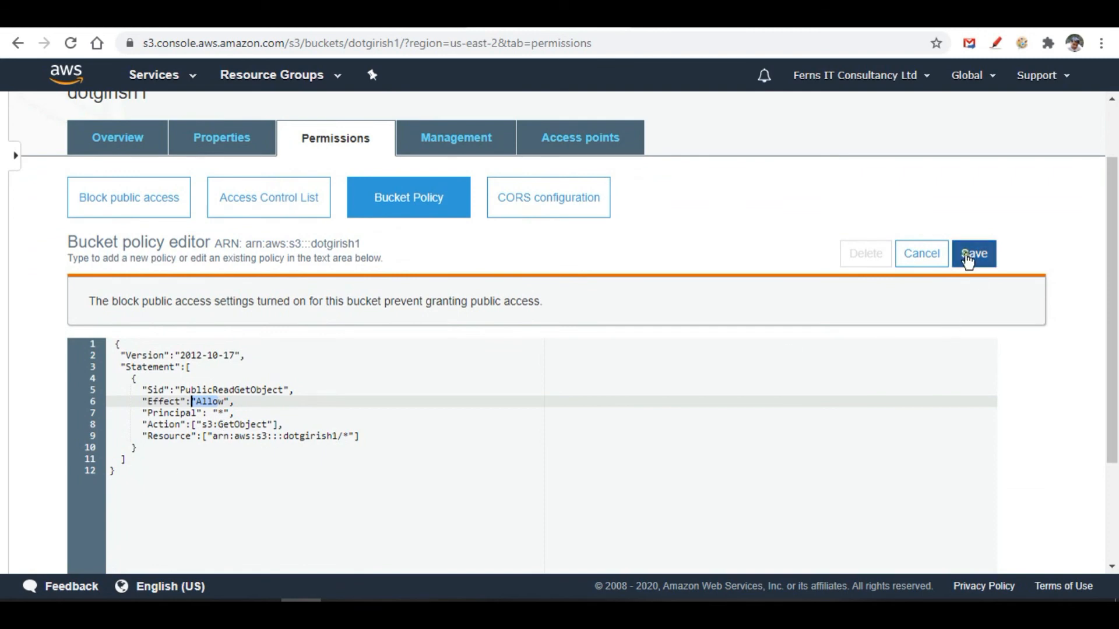
scroll(790, 416, "up", 2)
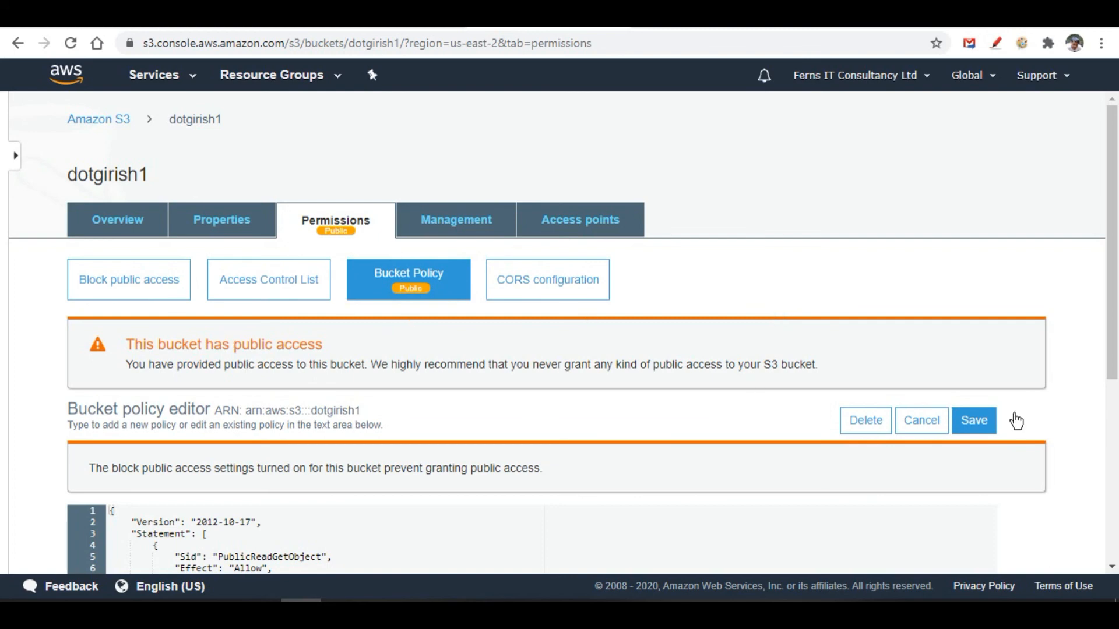
left_click(976, 423)
mouse_move(421, 612)
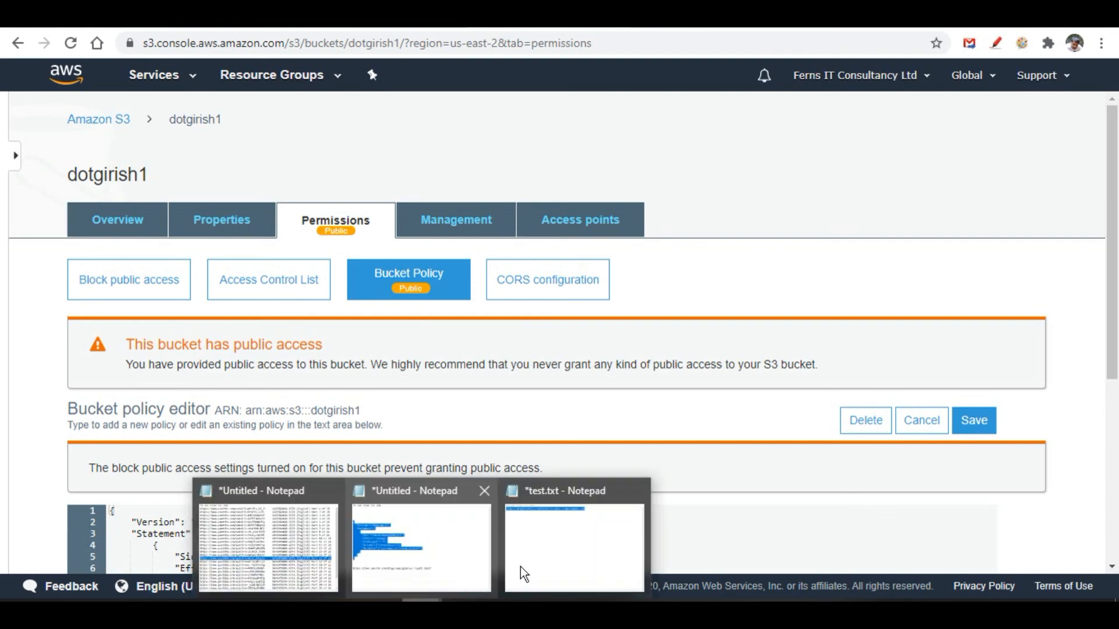
left_click(524, 574)
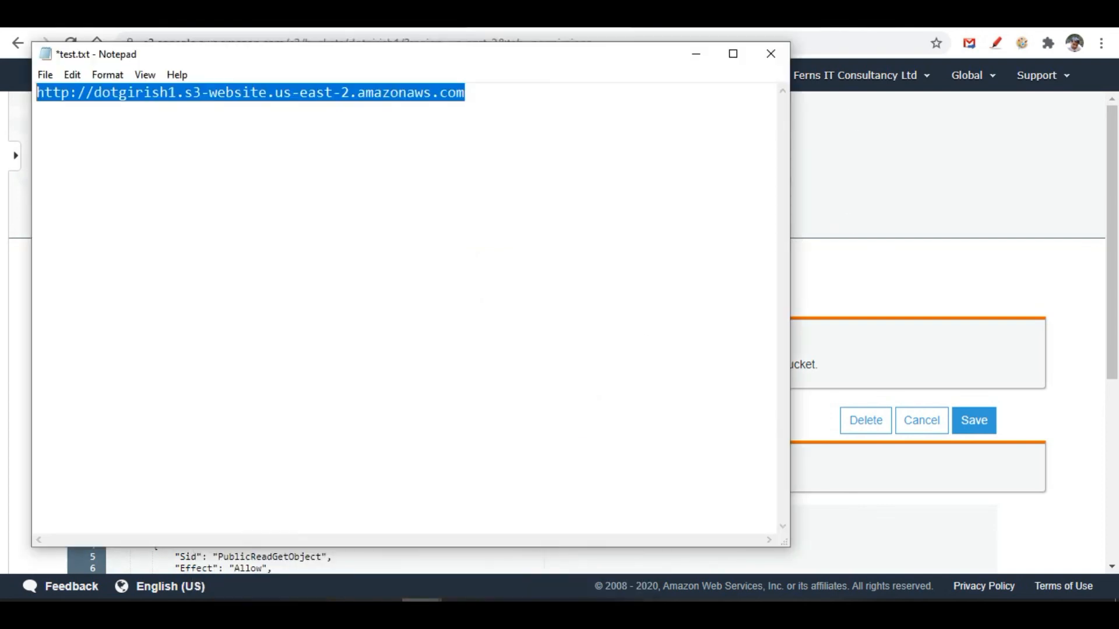
key("alt+Tab")
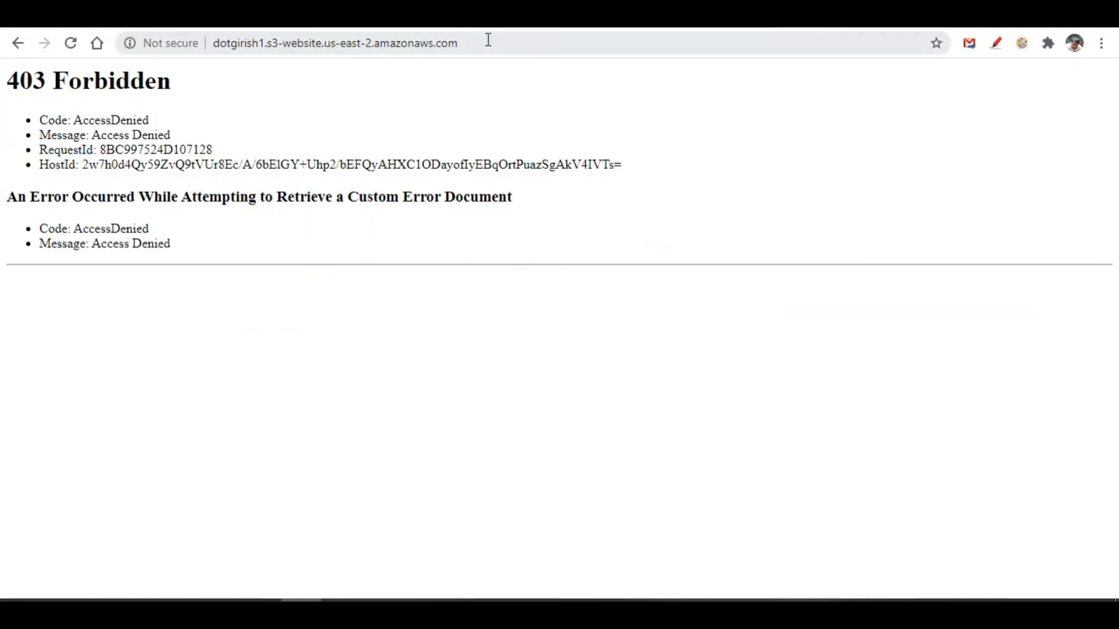
left_click(488, 40)
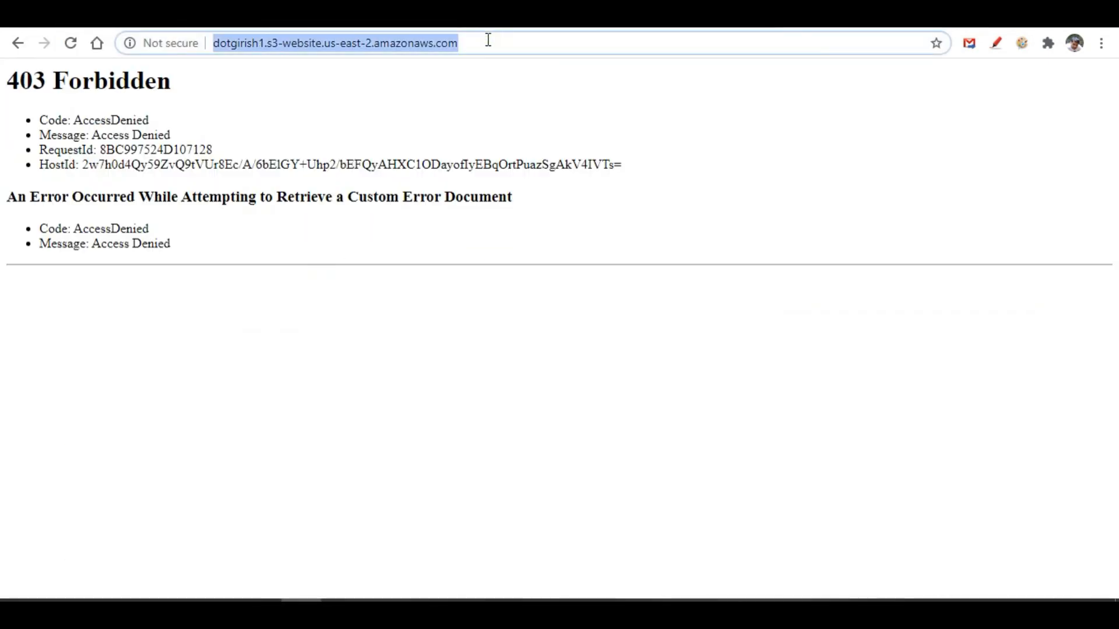
type("http://dotgirish1.s3-website.us-east-2.amazonaws.com")
key("Return")
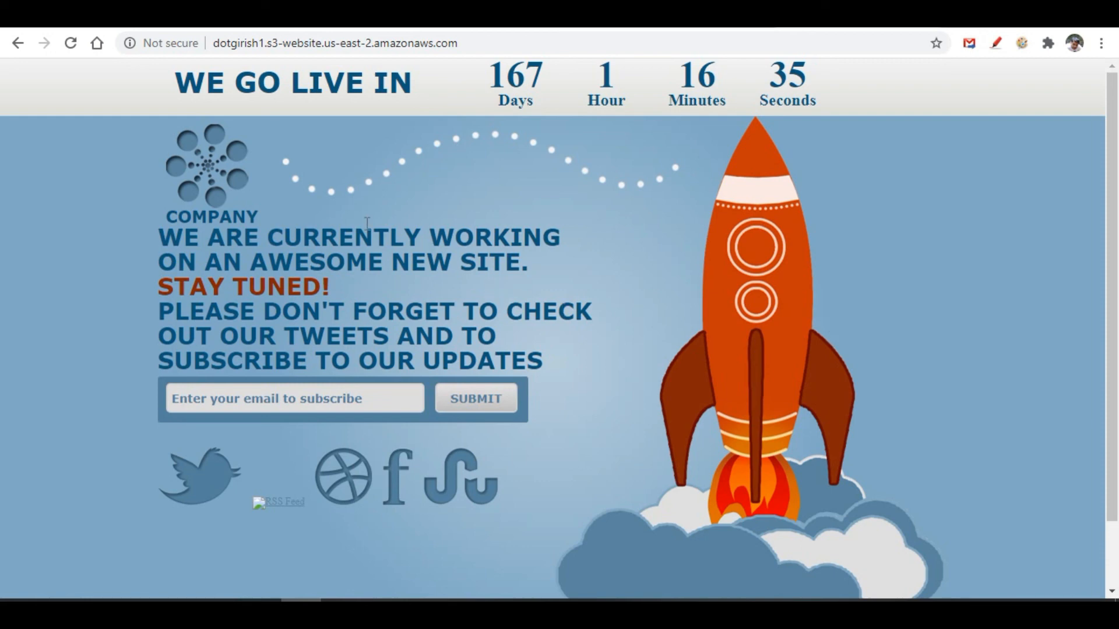
key("ctrl+l")
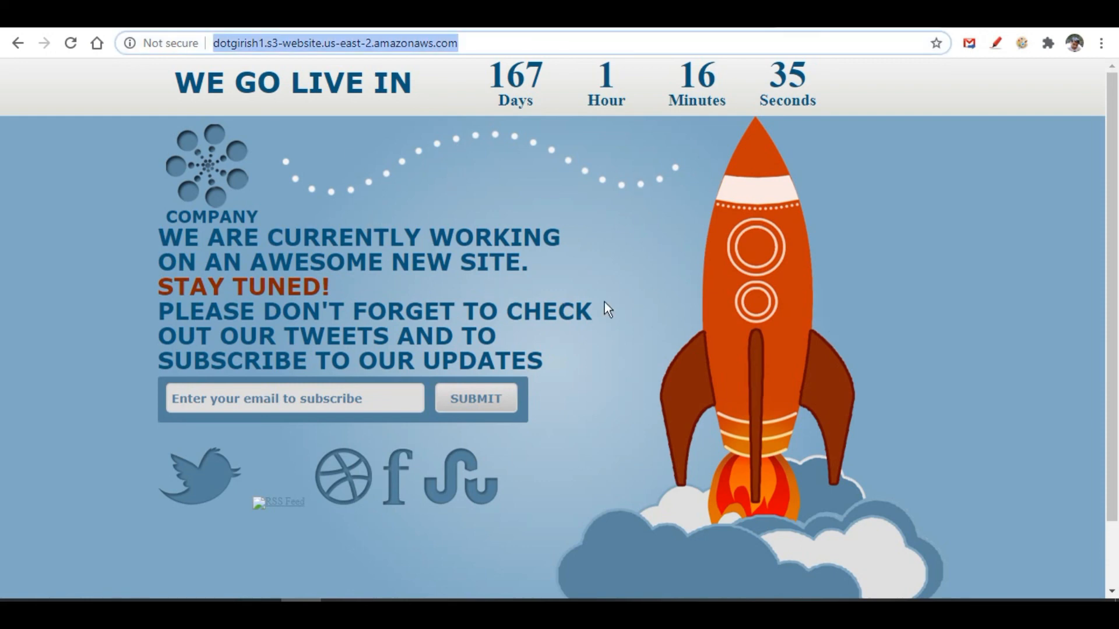